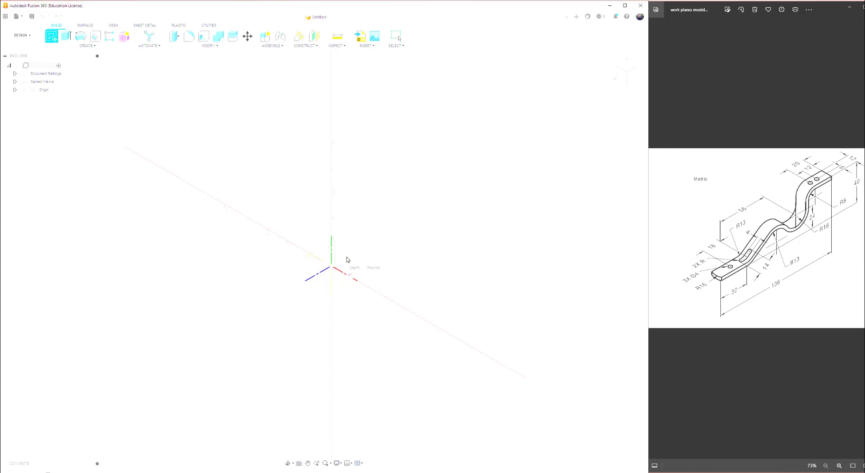
Pick the XY plane for the new sketch
{"action": "left_click", "coordinate": [347, 260]}
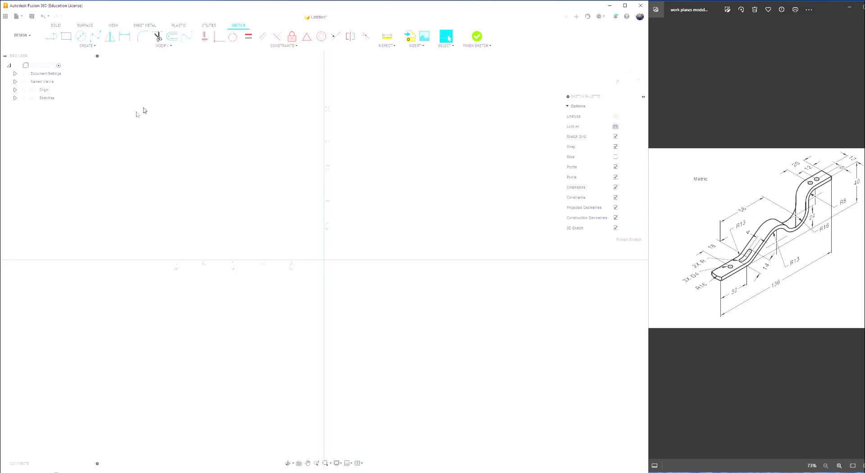
Draw a vertical line upward along the sketch's vertical axis, then stop the Line tool
{"action": "left_click", "coordinate": [52, 37]}
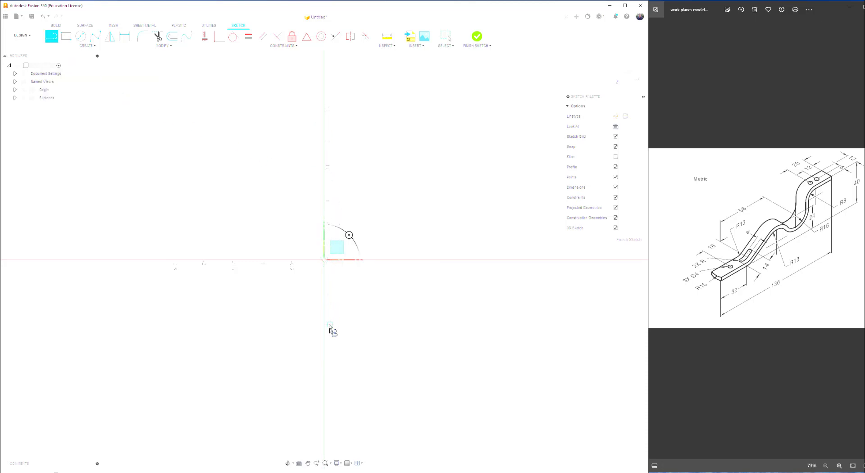
{"action": "left_click", "coordinate": [325, 354]}
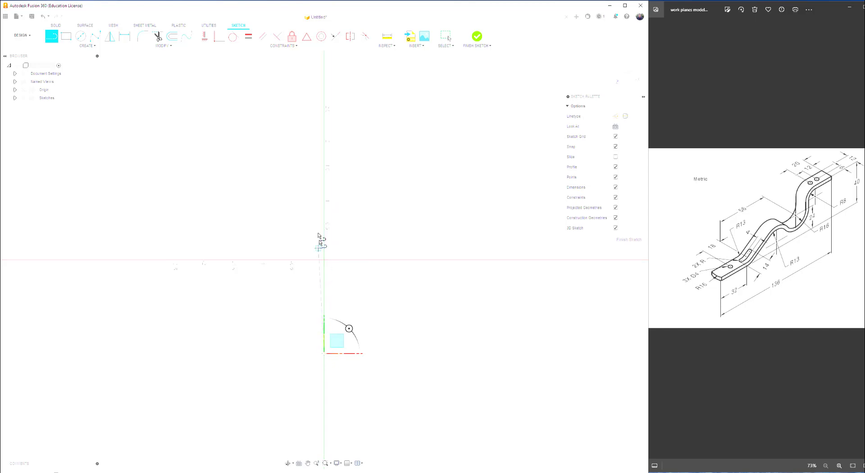
{"action": "left_click", "coordinate": [325, 113]}
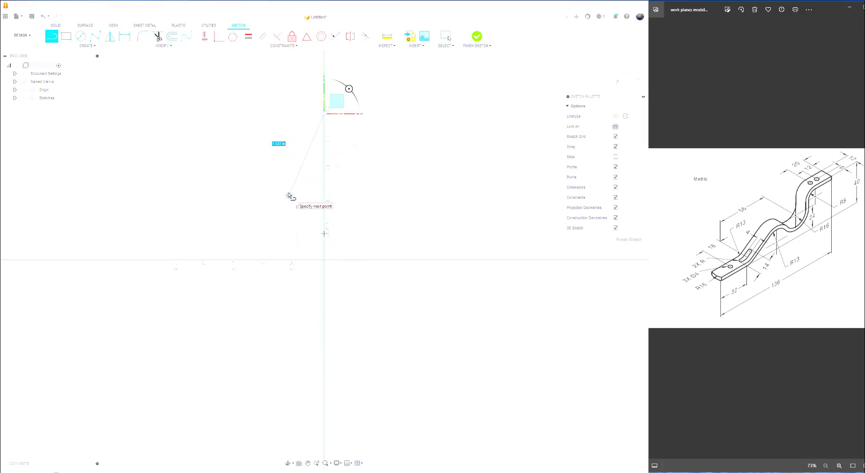
{"action": "left_click", "coordinate": [52, 40]}
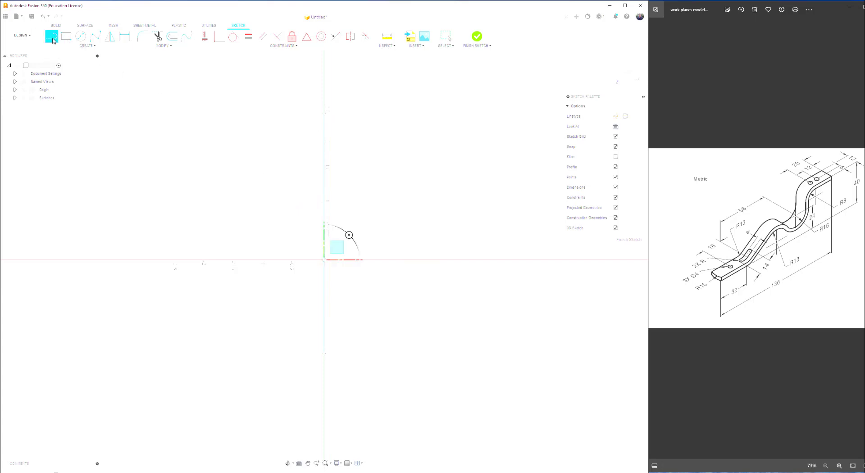
{"action": "left_click", "coordinate": [138, 260]}
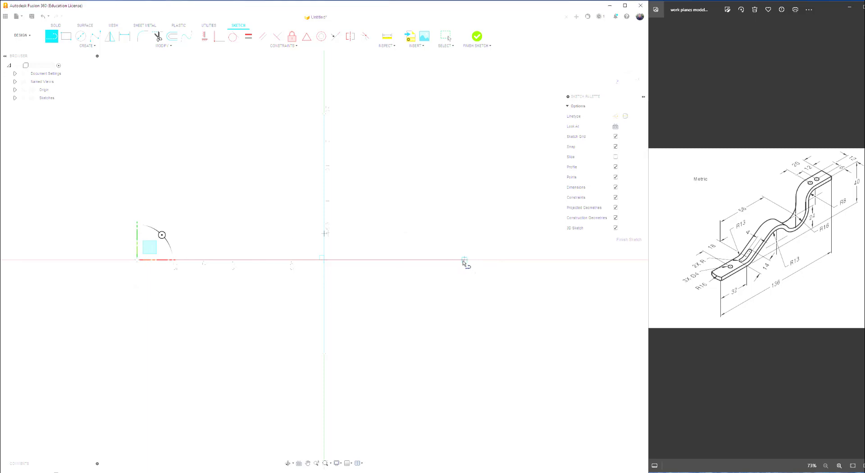
{"action": "key", "text": "Escape"}
{"action": "scroll", "coordinate": [370, 261], "scroll_direction": "up", "scroll_amount": 1}
{"action": "scroll", "coordinate": [374, 263], "scroll_direction": "down", "scroll_amount": 3}
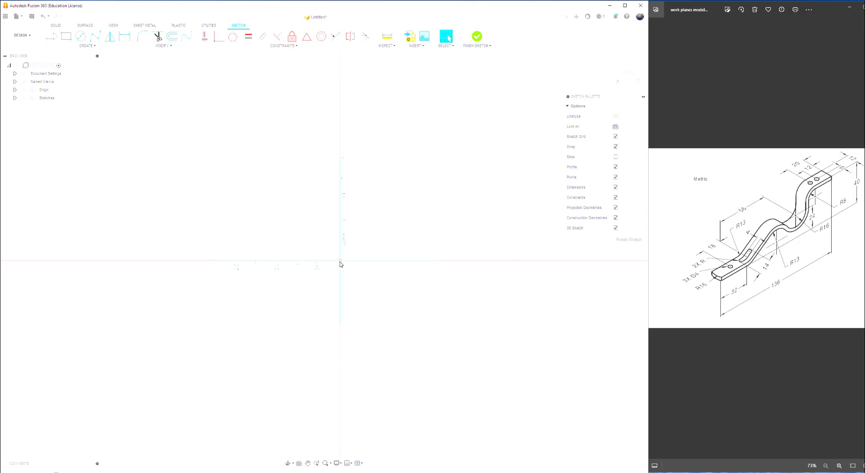
Launch the sketch Offset command from the Modify menu
{"action": "left_click", "coordinate": [172, 37]}
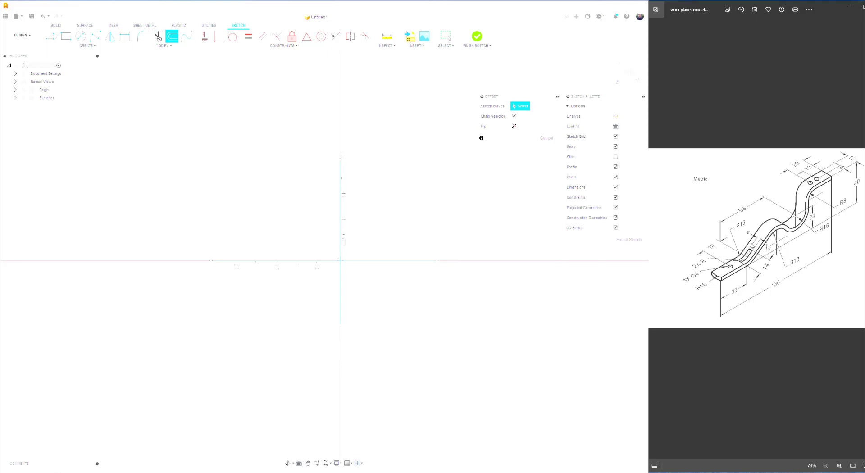
{"action": "left_click", "coordinate": [185, 133]}
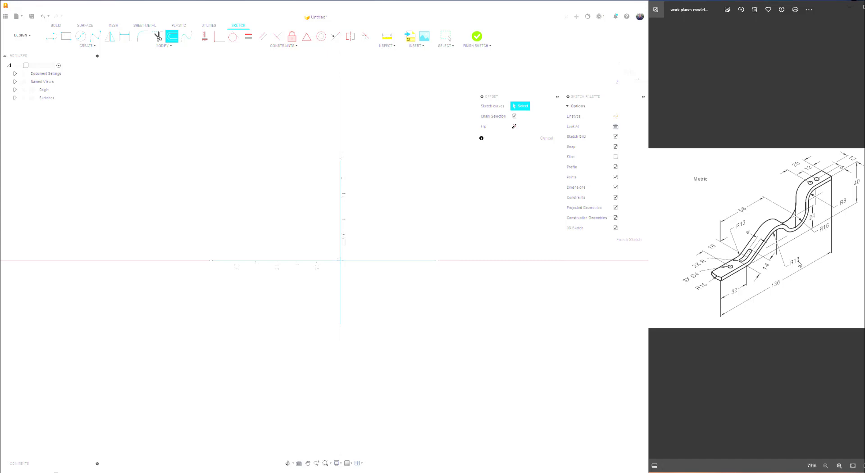
Offset the vertical line 1.626 in to the right and expand Document Settings to show the units
{"action": "left_click", "coordinate": [341, 188]}
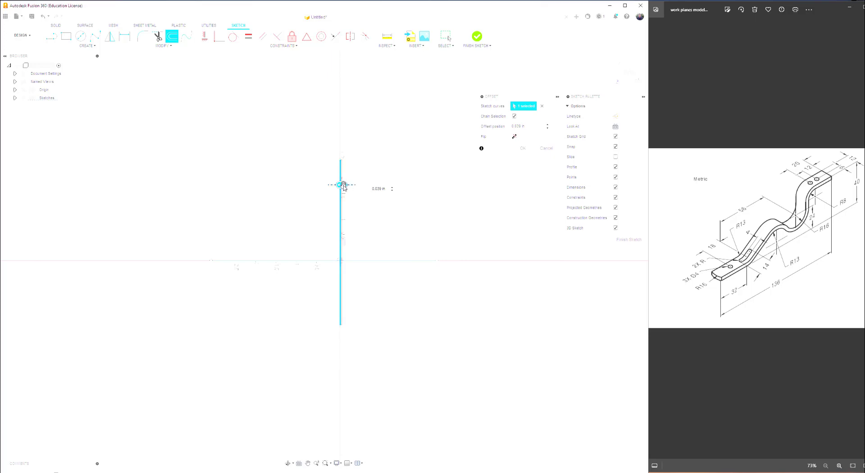
{"action": "left_click_drag", "start_coordinate": [344, 186], "coordinate": [406, 185]}
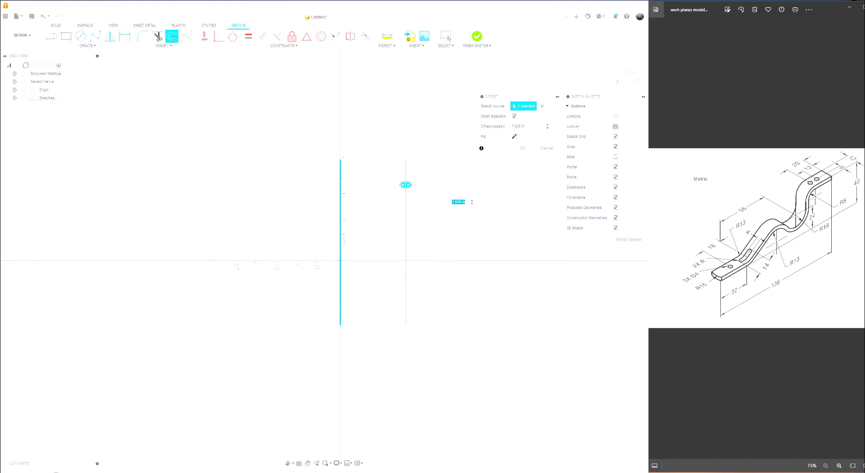
{"action": "left_click", "coordinate": [15, 74]}
{"action": "mouse_move", "coordinate": [41, 84]}
Change the document unit type to Millimeter so the line spacing reads 41.29
{"action": "left_click", "coordinate": [57, 82]}
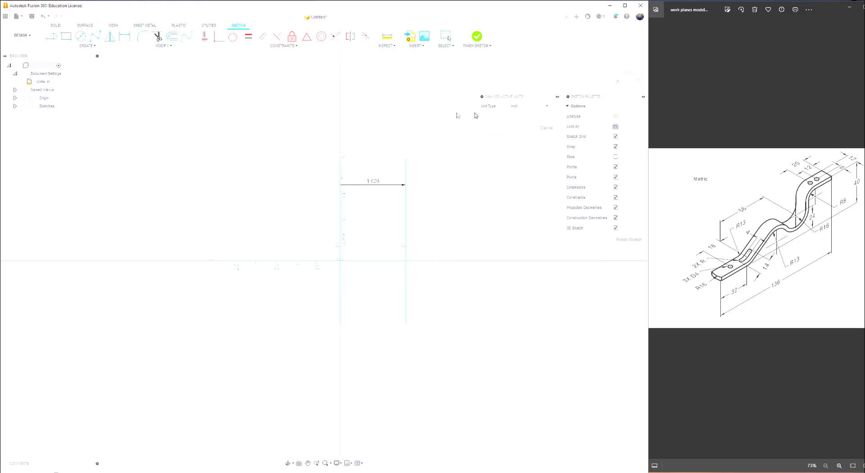
{"action": "left_click", "coordinate": [530, 107]}
{"action": "left_click", "coordinate": [531, 126]}
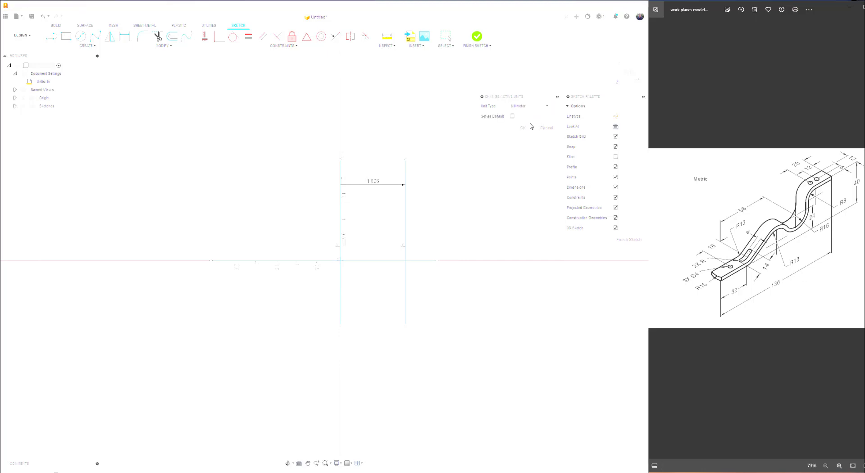
{"action": "left_click", "coordinate": [523, 128]}
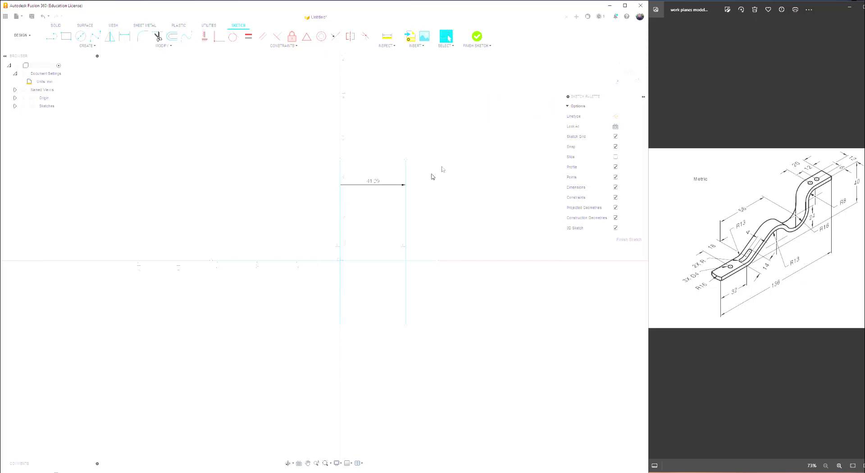
{"action": "mouse_move", "coordinate": [406, 228]}
{"action": "left_mouse_down"}
{"action": "mouse_move", "coordinate": [396, 227]}
{"action": "mouse_move", "coordinate": [406, 228]}
{"action": "left_mouse_up"}
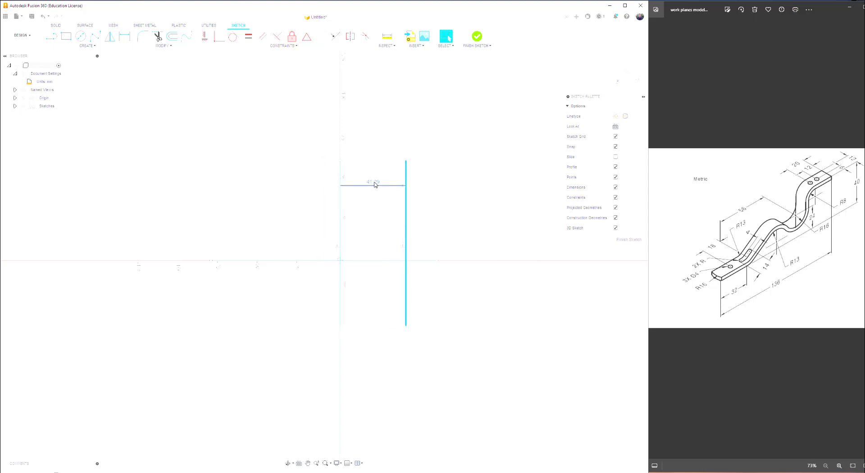
Undo the accidental line move and change the 41.29 spacing dimension to 32
{"action": "left_click", "coordinate": [46, 18]}
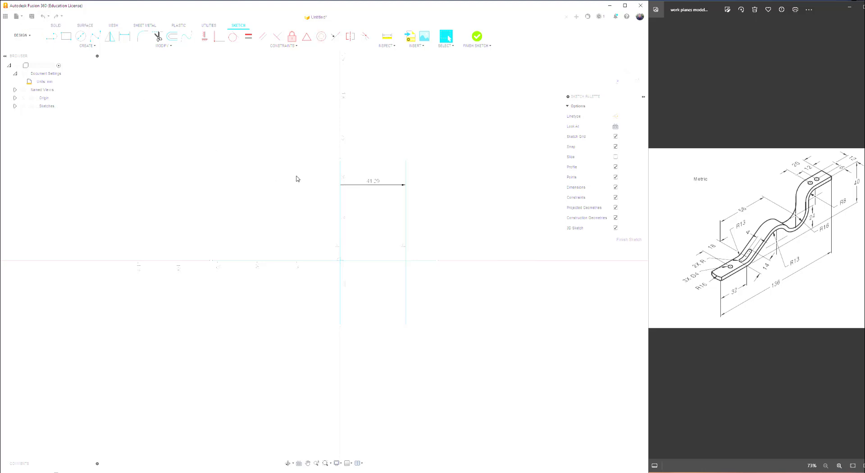
{"action": "double_click", "coordinate": [375, 183]}
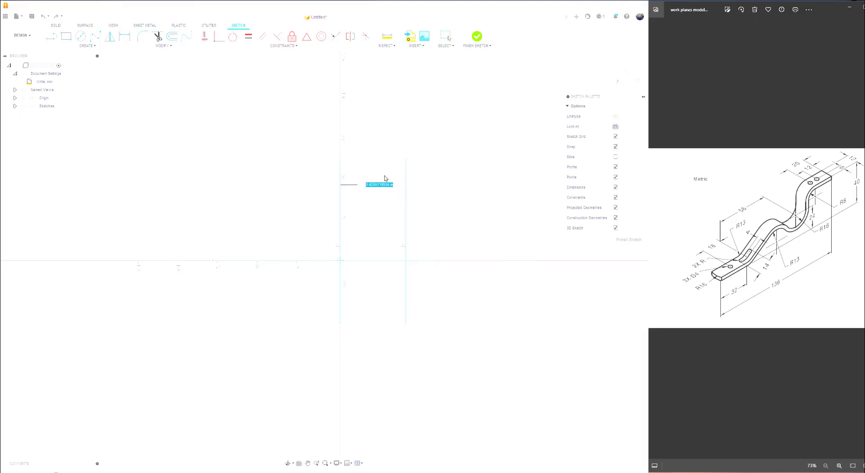
{"action": "type", "text": "32"}
{"action": "key", "text": "Return"}
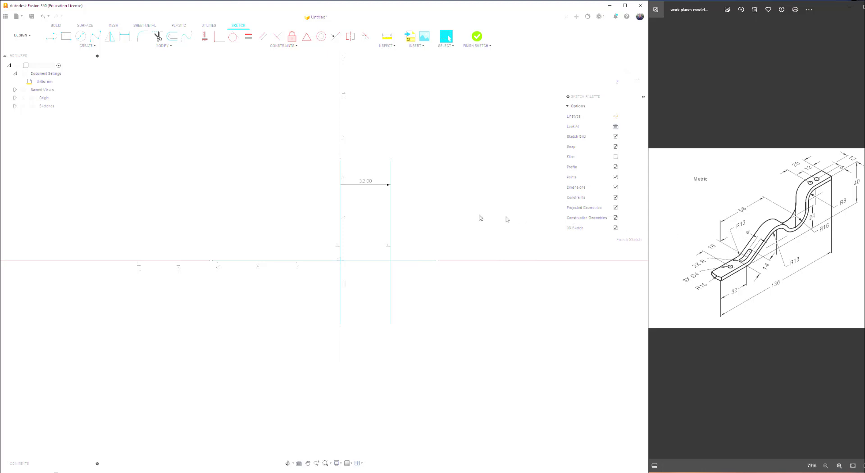
Try an offset on the vertical lines, then cancel the attempt
{"action": "left_click", "coordinate": [171, 39]}
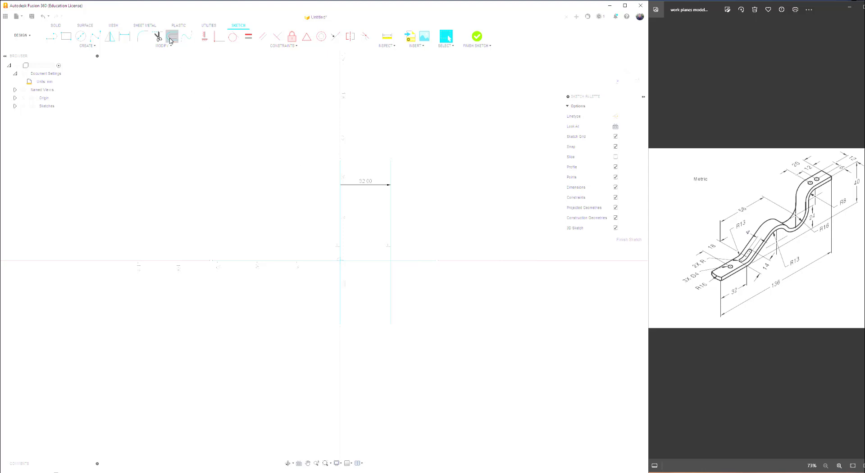
{"action": "left_click", "coordinate": [392, 205]}
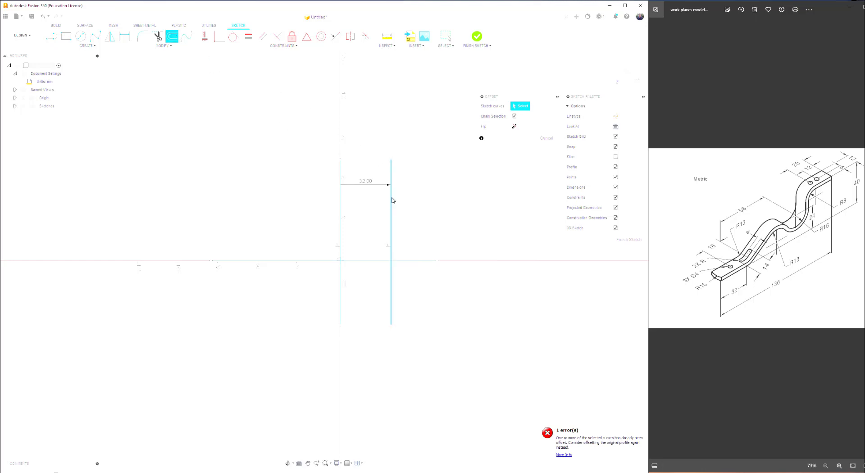
{"action": "left_click", "coordinate": [340, 209]}
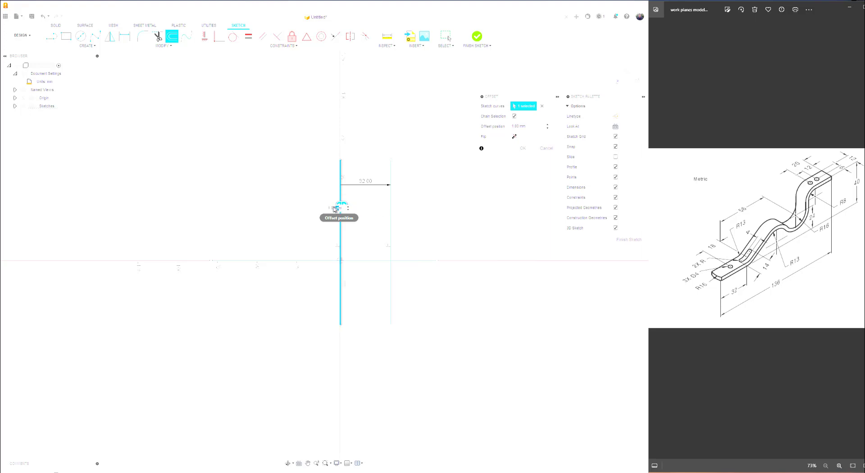
{"action": "left_click", "coordinate": [338, 208]}
{"action": "left_click", "coordinate": [341, 261]}
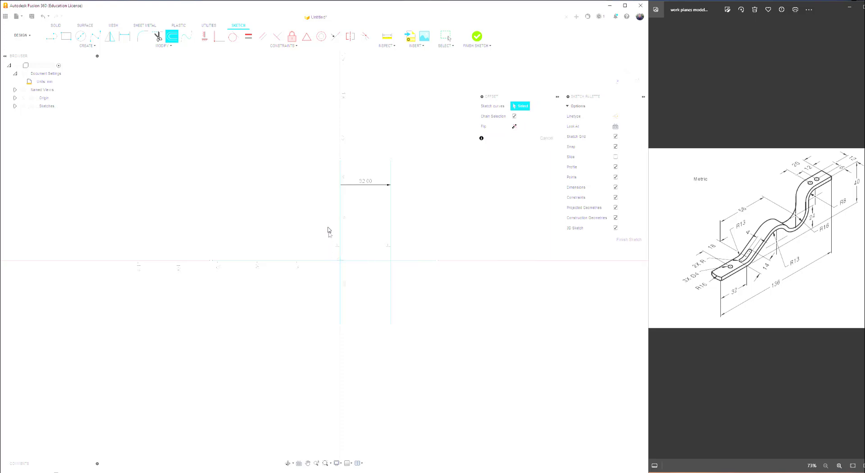
{"action": "left_click", "coordinate": [545, 138]}
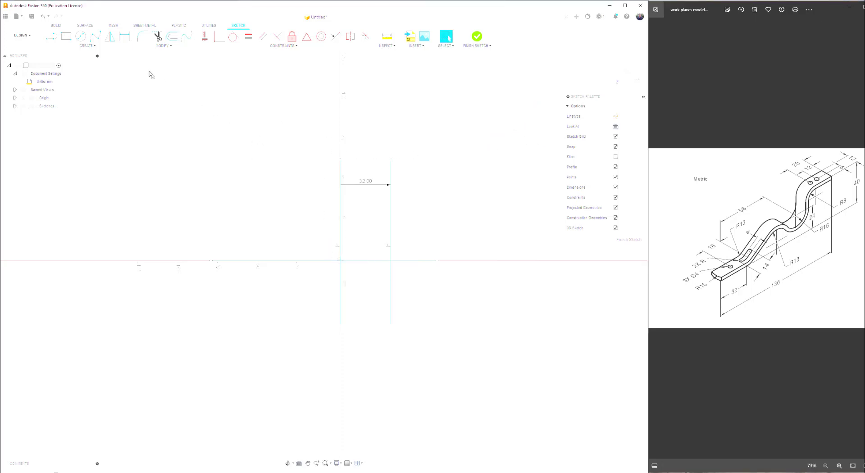
Offset the centre vertical line 24 mm to its left
{"action": "left_click", "coordinate": [173, 37]}
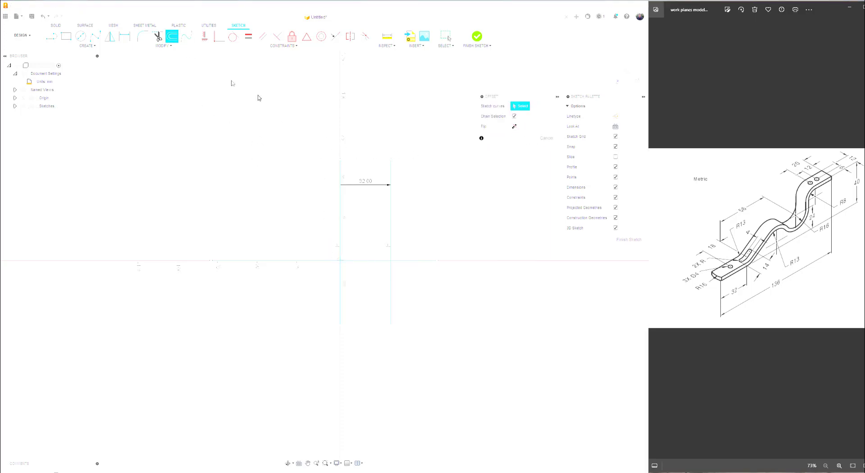
{"action": "left_click", "coordinate": [391, 173]}
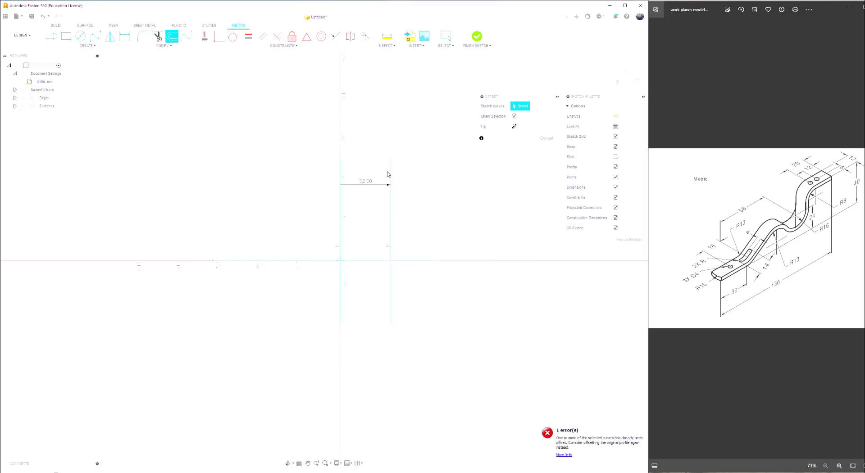
{"action": "left_click", "coordinate": [340, 194]}
{"action": "left_click_drag", "start_coordinate": [334, 190], "coordinate": [281, 193]}
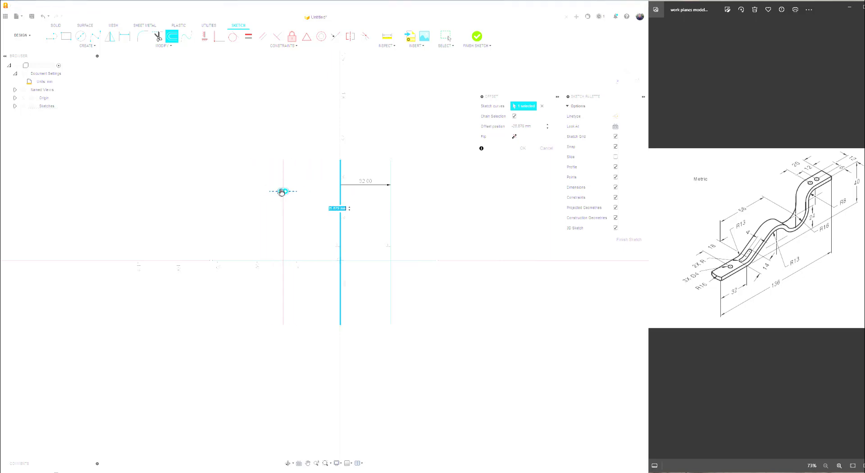
{"action": "left_click", "coordinate": [746, 216]}
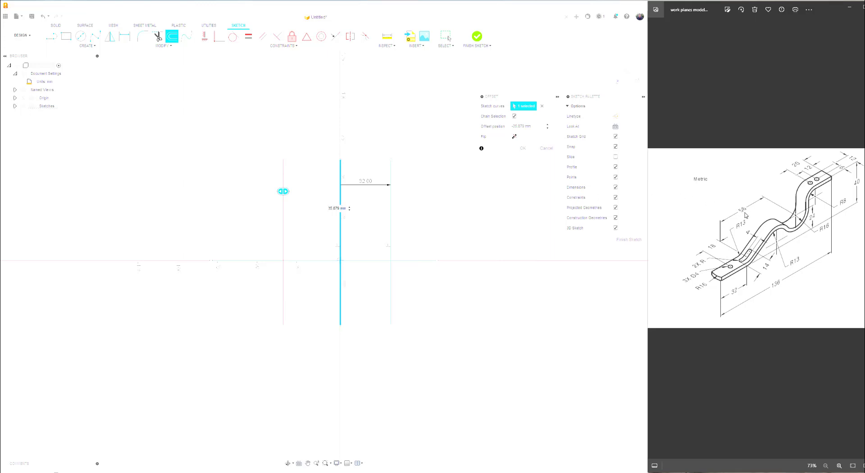
{"action": "left_click", "coordinate": [345, 209]}
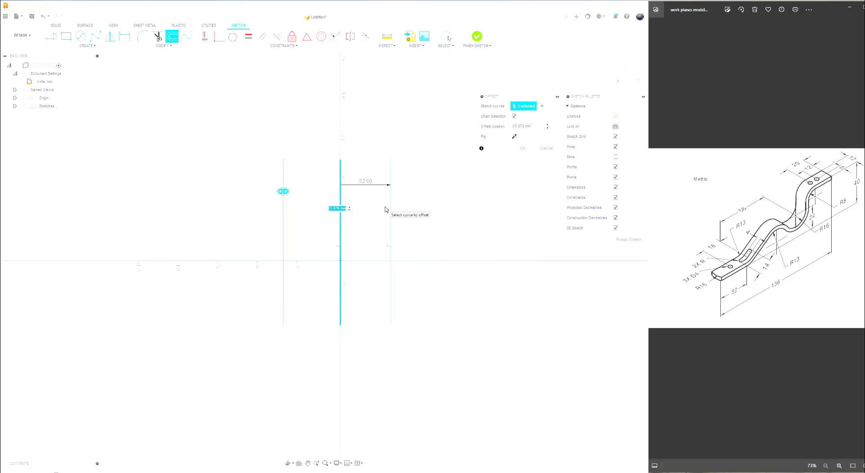
{"action": "key", "text": "BackSpace"}
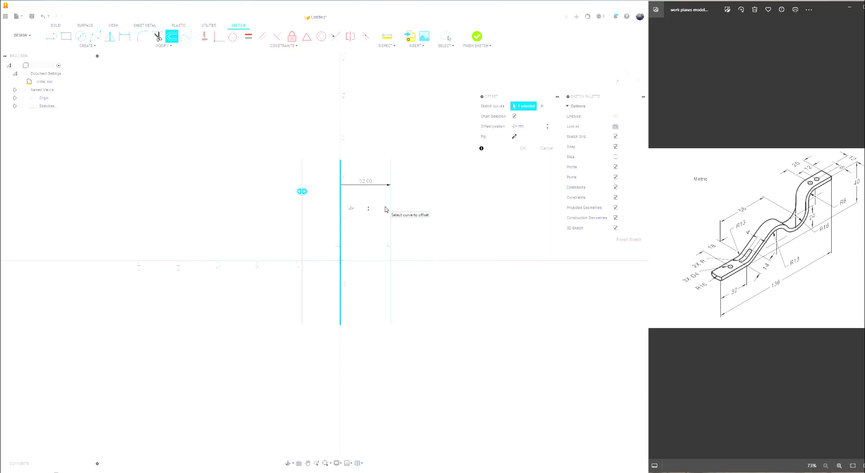
{"action": "key", "text": "Return"}
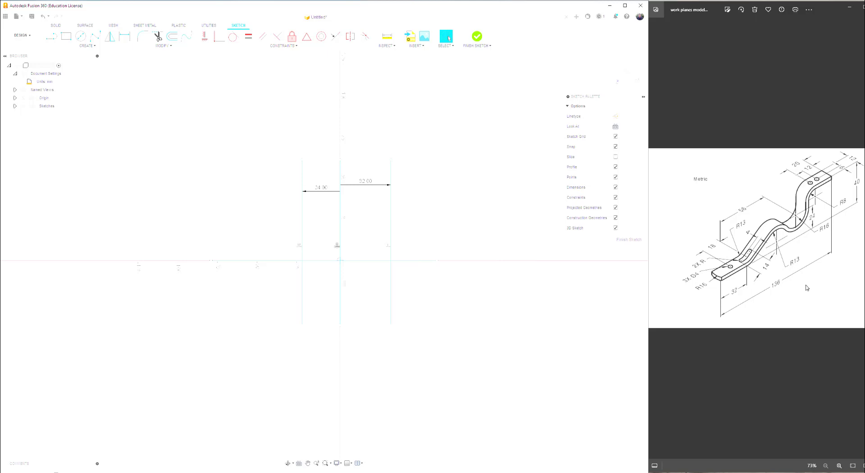
Undo the last sketch-line drag and cancel a retried offset of the right-hand line
{"action": "left_click", "coordinate": [391, 204]}
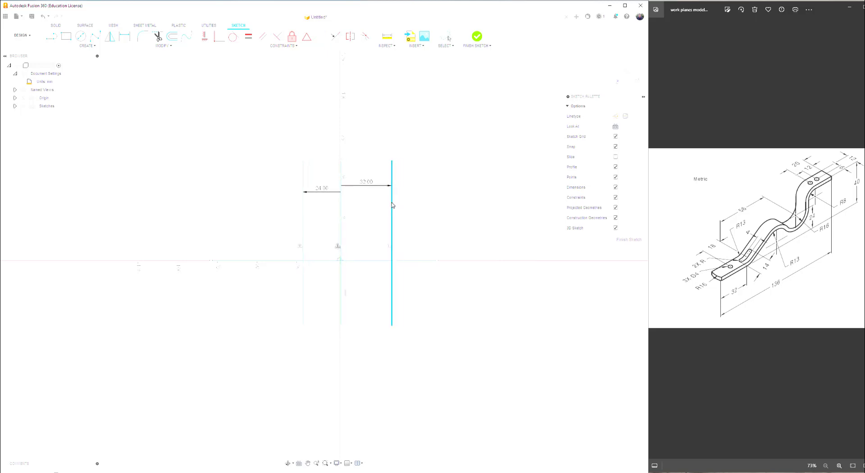
{"action": "key", "text": "Escape"}
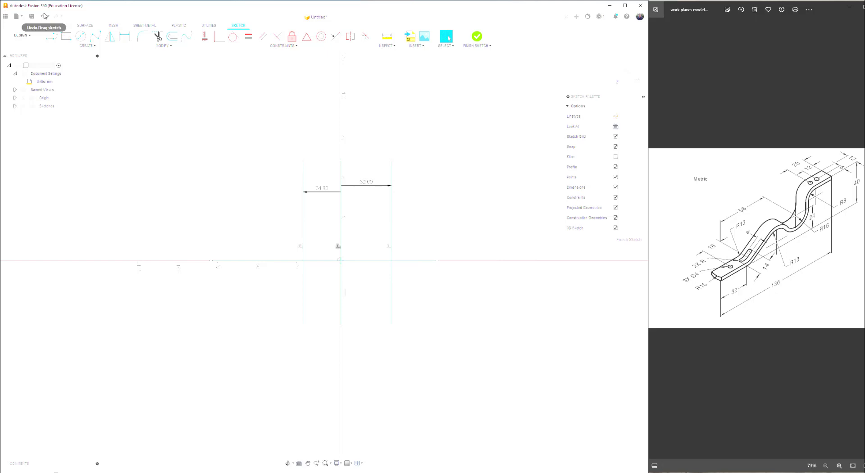
{"action": "left_click", "coordinate": [43, 17]}
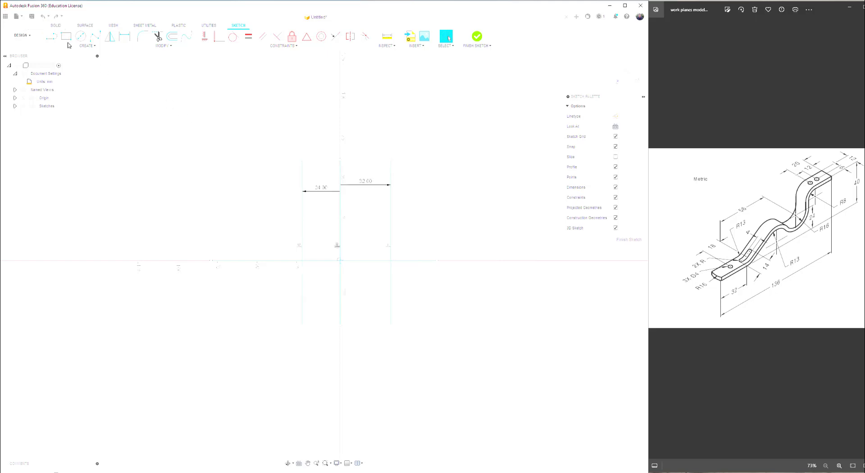
{"action": "left_click", "coordinate": [171, 39]}
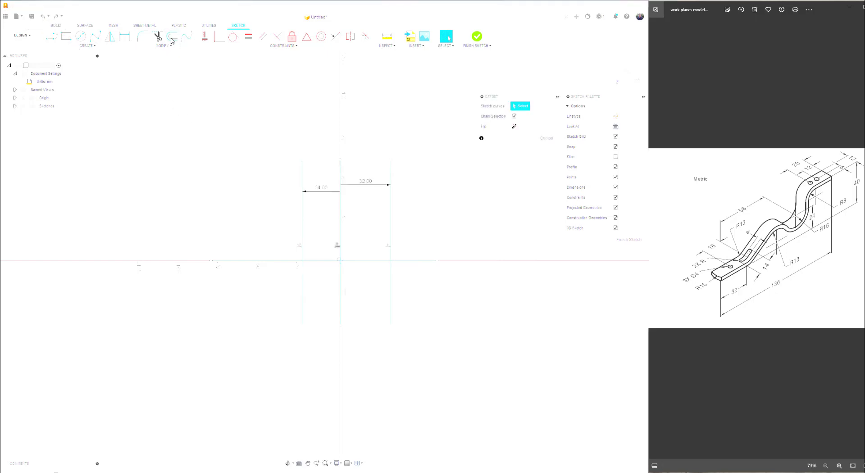
{"action": "left_click", "coordinate": [391, 200]}
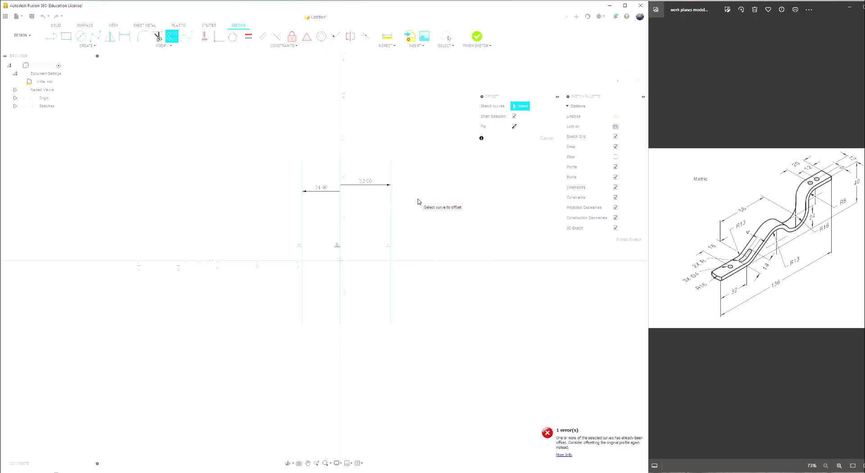
{"action": "key", "text": "Escape"}
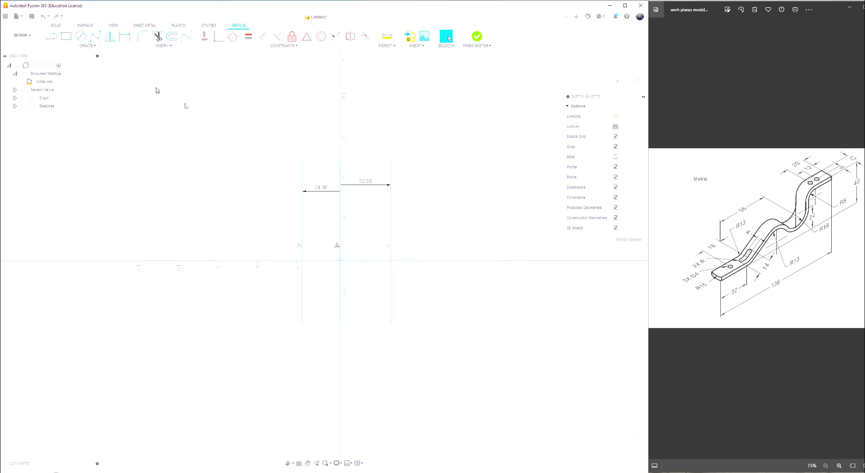
Offset the centre line 50 mm to the right and lift its dimension above the others
{"action": "left_click", "coordinate": [171, 37]}
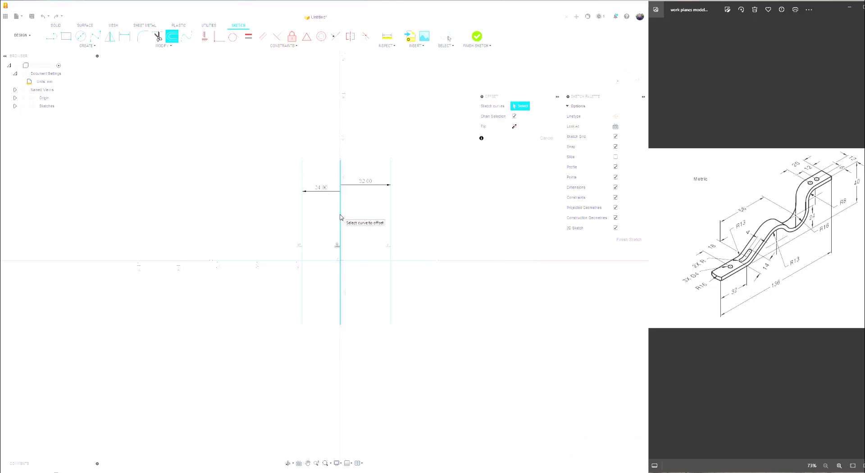
{"action": "left_click", "coordinate": [342, 217]}
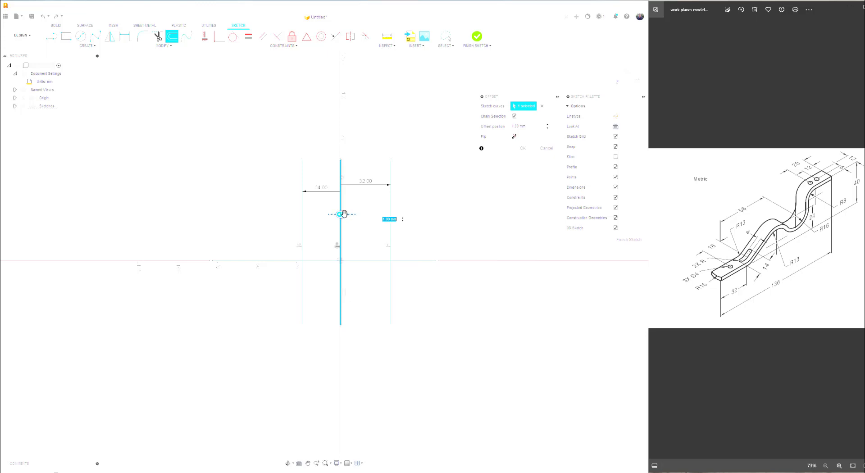
{"action": "left_click_drag", "start_coordinate": [344, 213], "coordinate": [442, 214]}
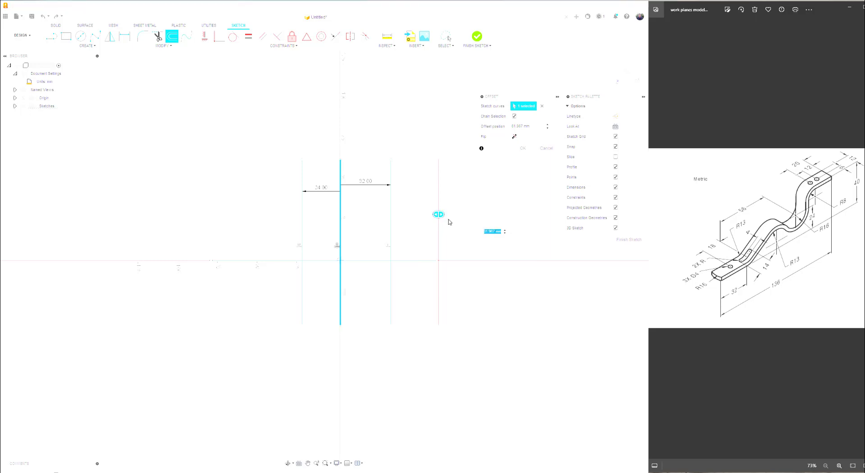
{"action": "type", "text": "50"}
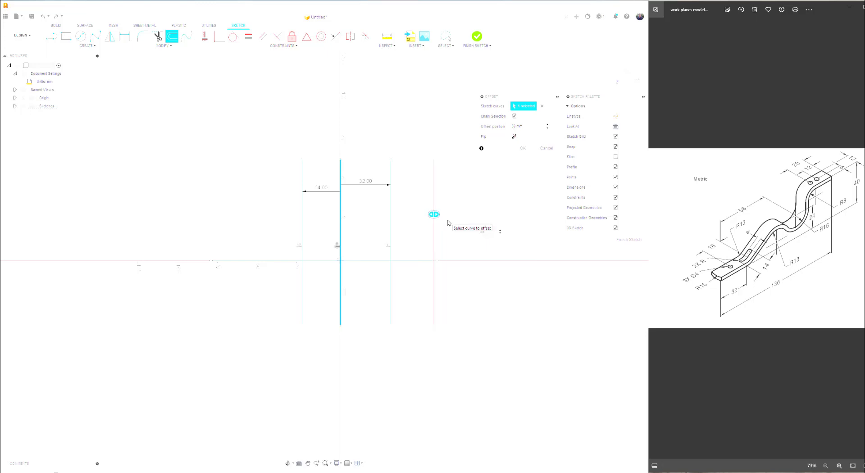
{"action": "key", "text": "Return"}
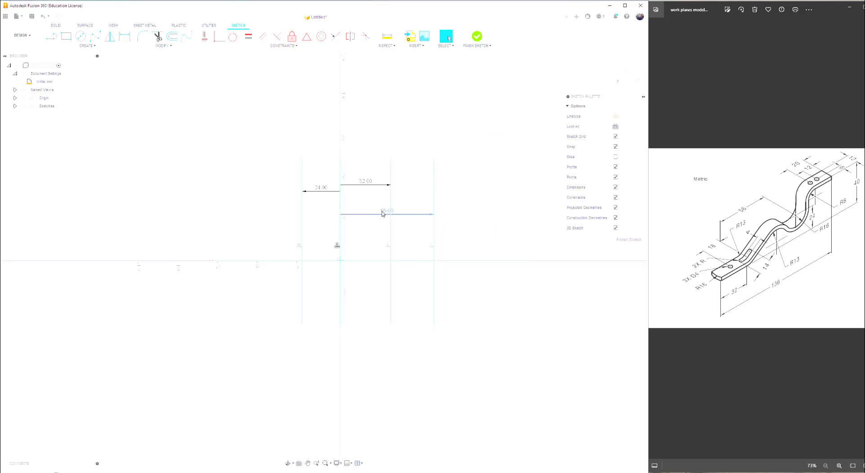
{"action": "left_click_drag", "start_coordinate": [386, 215], "coordinate": [391, 158]}
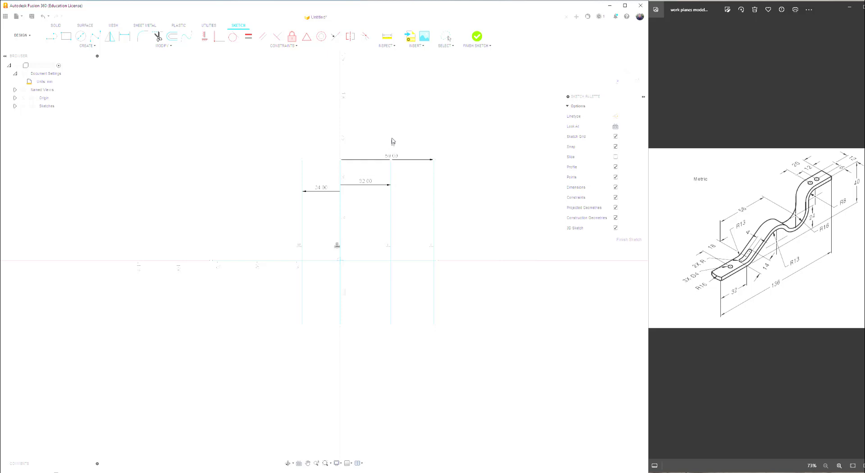
{"action": "key", "text": "Escape"}
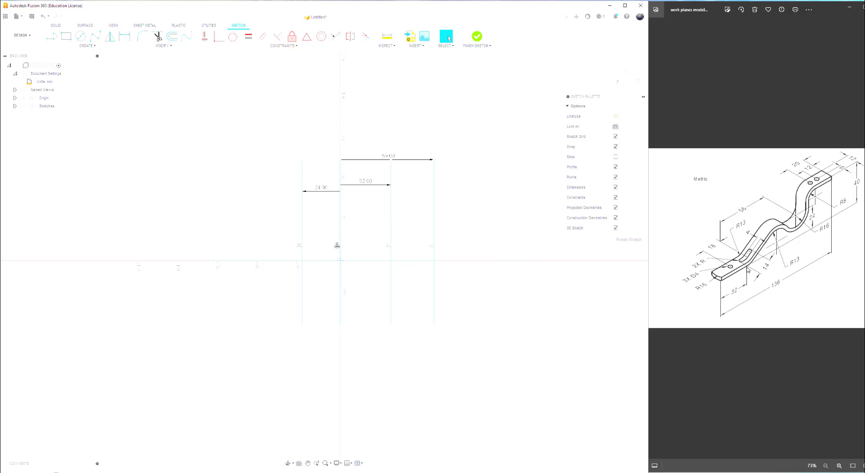
{"action": "left_click", "coordinate": [750, 262]}
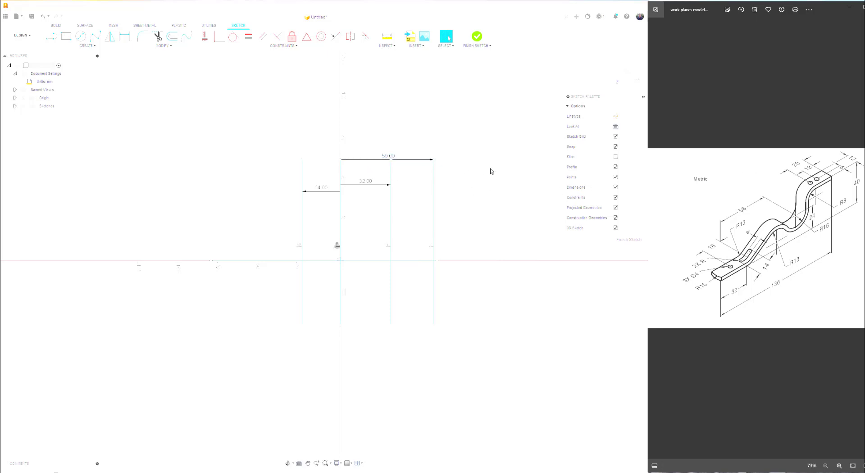
Offset the centre line 79 mm to the right and move the 79.00 dimension clear
{"action": "left_click", "coordinate": [173, 37]}
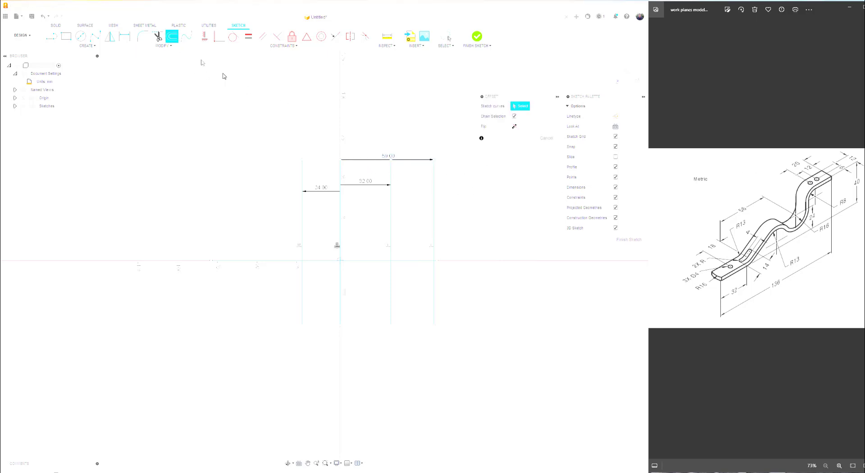
{"action": "left_click", "coordinate": [341, 180]}
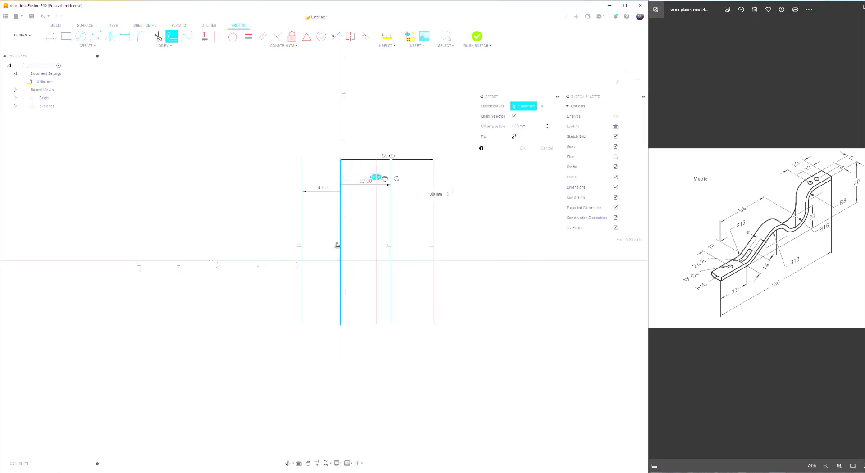
{"action": "left_click_drag", "start_coordinate": [385, 178], "coordinate": [471, 177]}
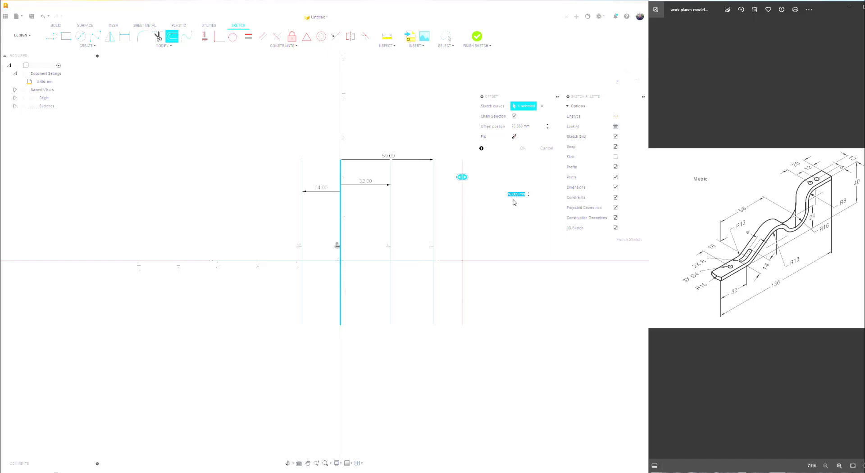
{"action": "type", "text": "79"}
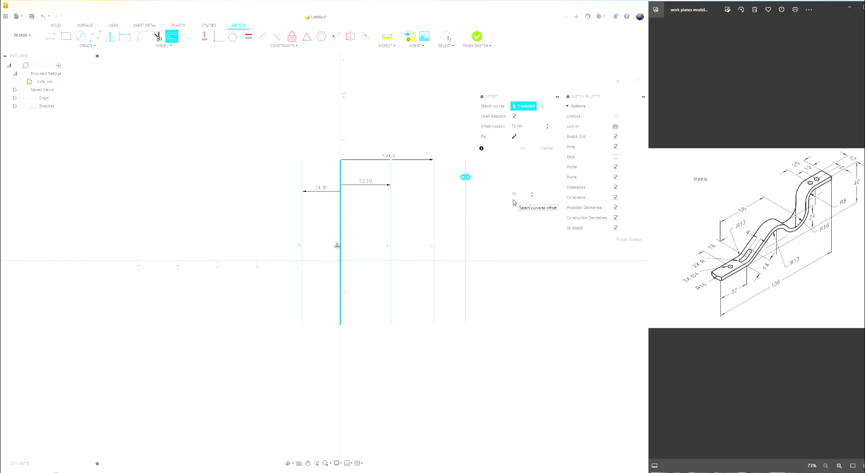
{"action": "key", "text": "Return"}
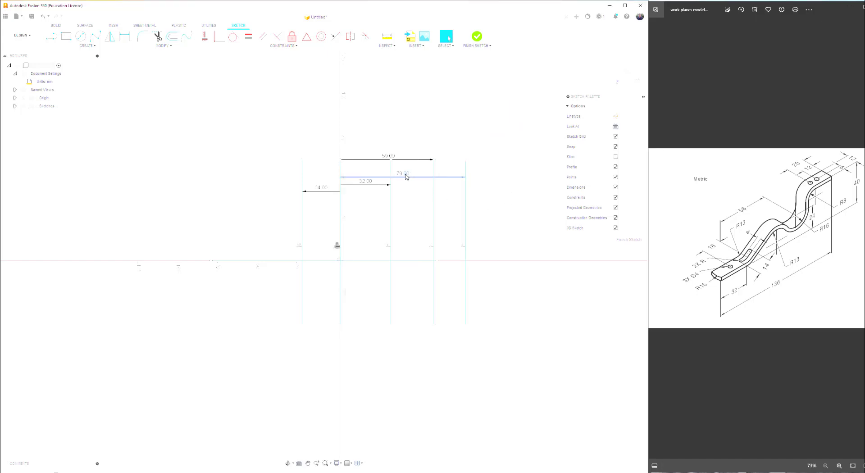
{"action": "mouse_move", "coordinate": [406, 177]}
{"action": "left_mouse_down"}
{"action": "mouse_move", "coordinate": [406, 148]}
{"action": "mouse_move", "coordinate": [412, 176]}
{"action": "left_mouse_up"}
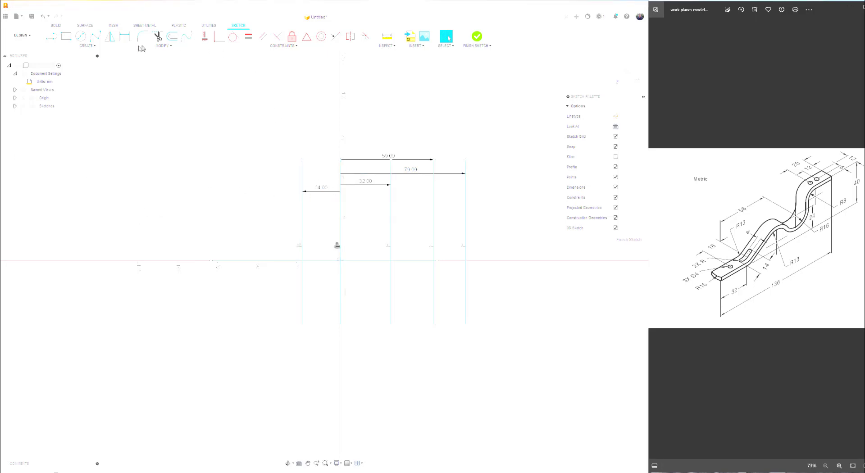
Offset the centre line 57 mm to the left and place its 57.00 dimension above the 24.00 one
{"action": "left_click", "coordinate": [175, 39]}
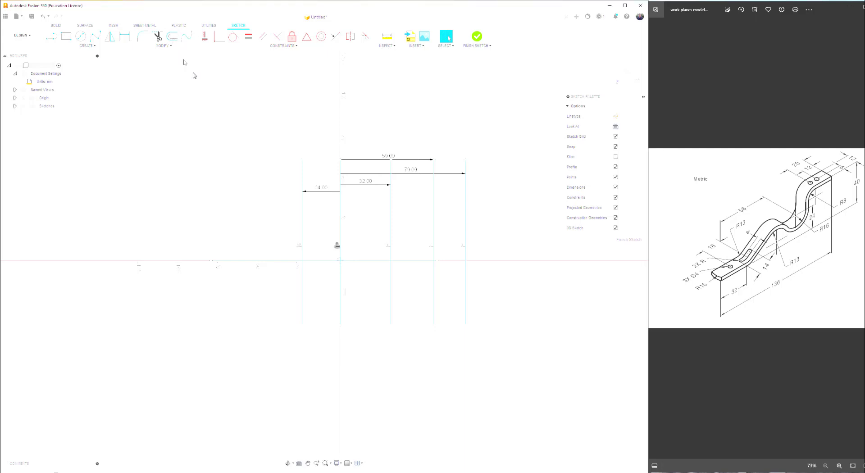
{"action": "left_click", "coordinate": [340, 208]}
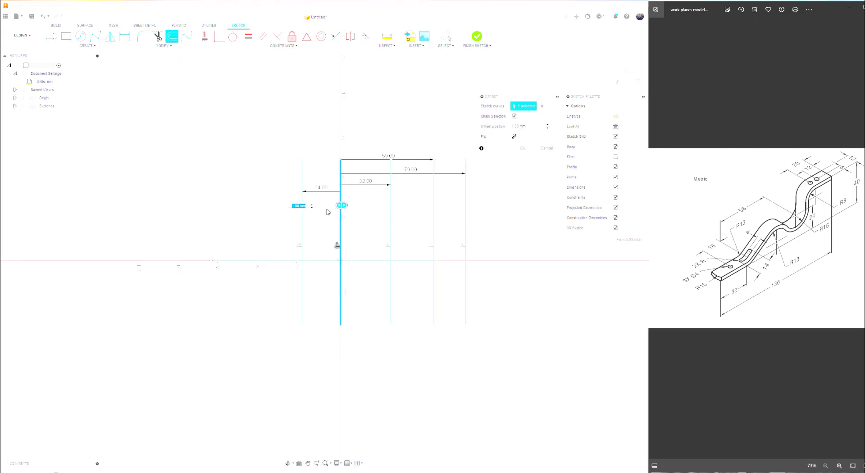
{"action": "left_click_drag", "start_coordinate": [340, 205], "coordinate": [258, 202]}
{"action": "type", "text": "4"}
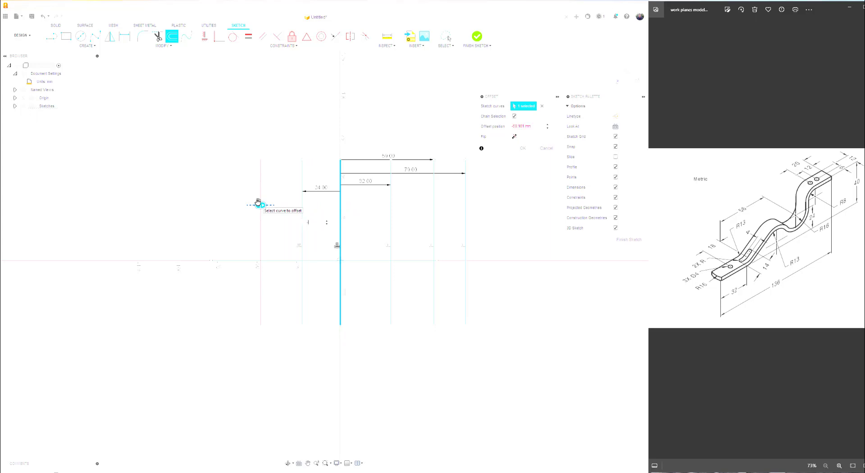
{"action": "key", "text": "Return"}
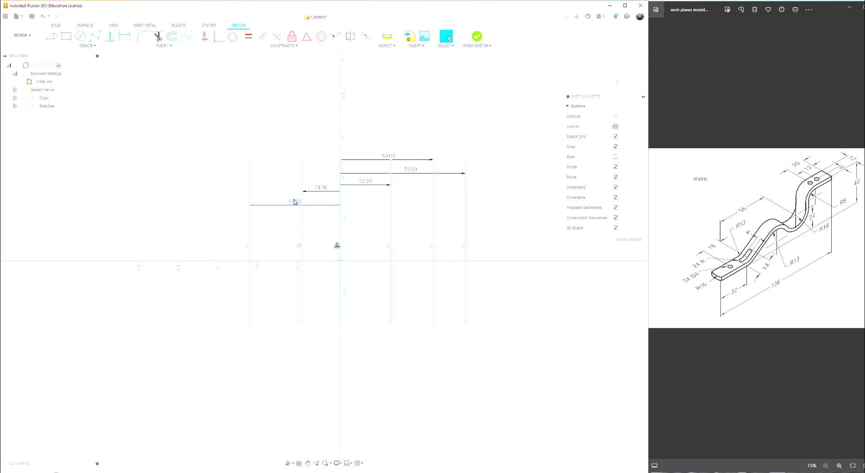
{"action": "left_click_drag", "start_coordinate": [295, 202], "coordinate": [296, 168]}
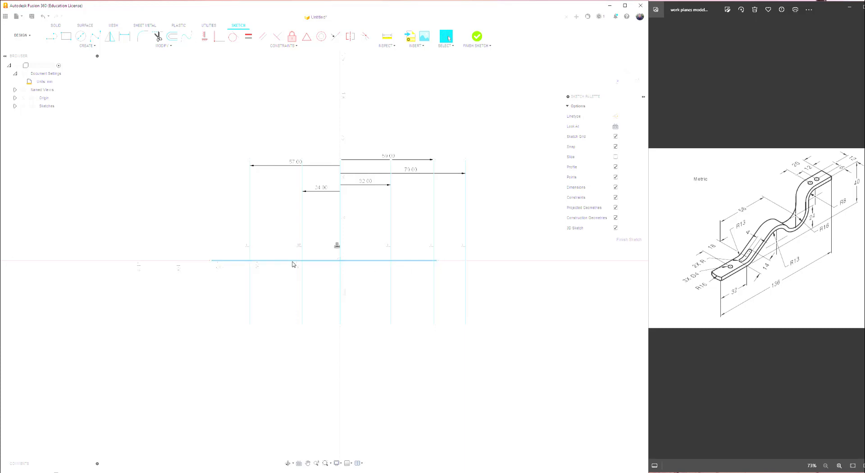
Offset the horizontal base line 24 mm upward to create a raised horizontal line
{"action": "left_click", "coordinate": [172, 37]}
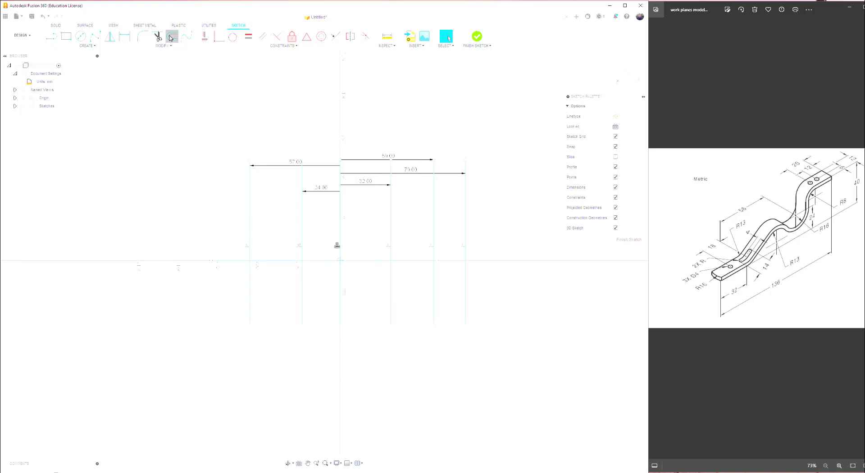
{"action": "left_click", "coordinate": [366, 261]}
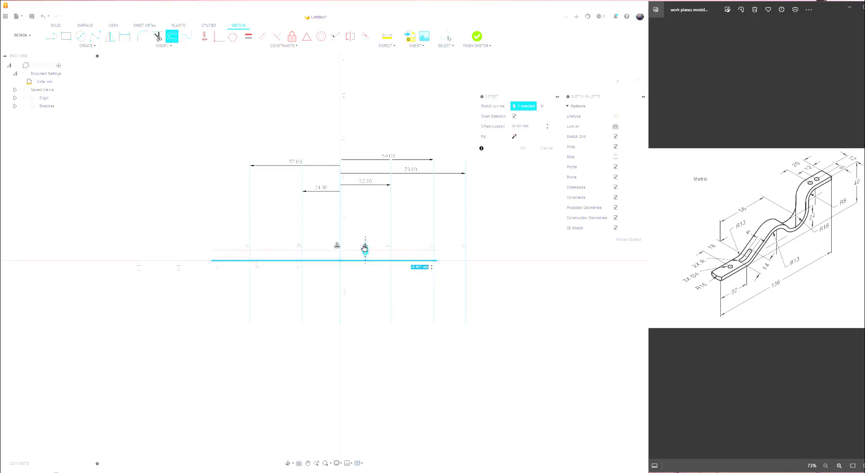
{"action": "type", "text": "24"}
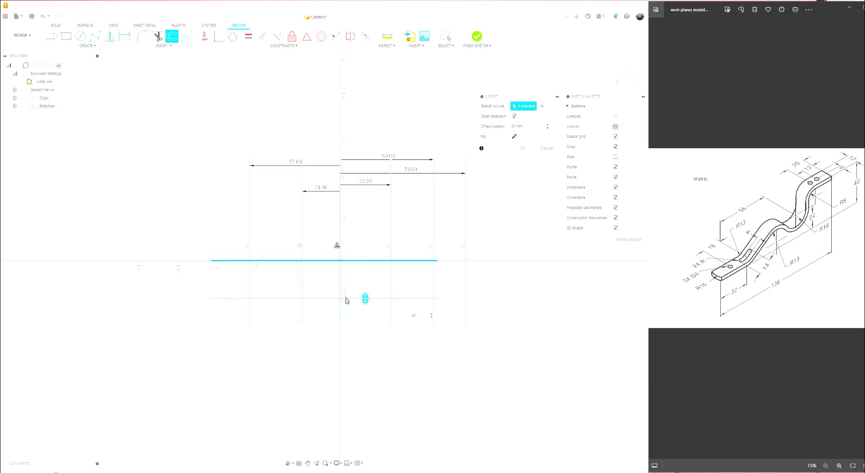
{"action": "left_click_drag", "start_coordinate": [366, 298], "coordinate": [366, 228]}
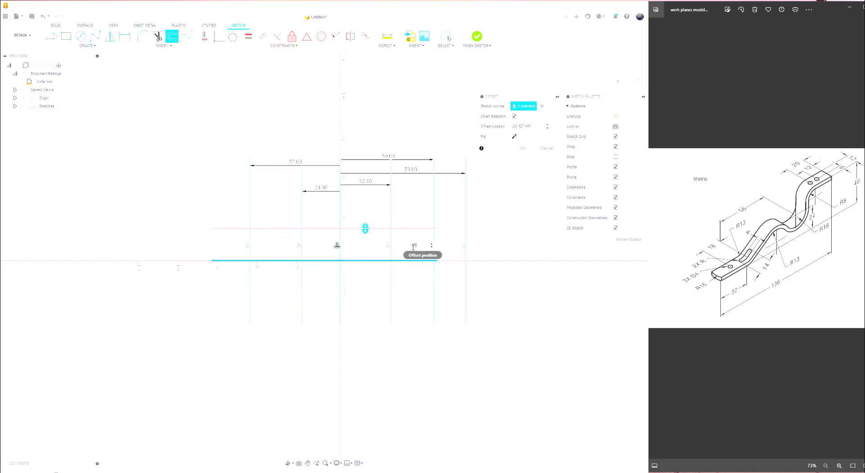
{"action": "type", "text": "25"}
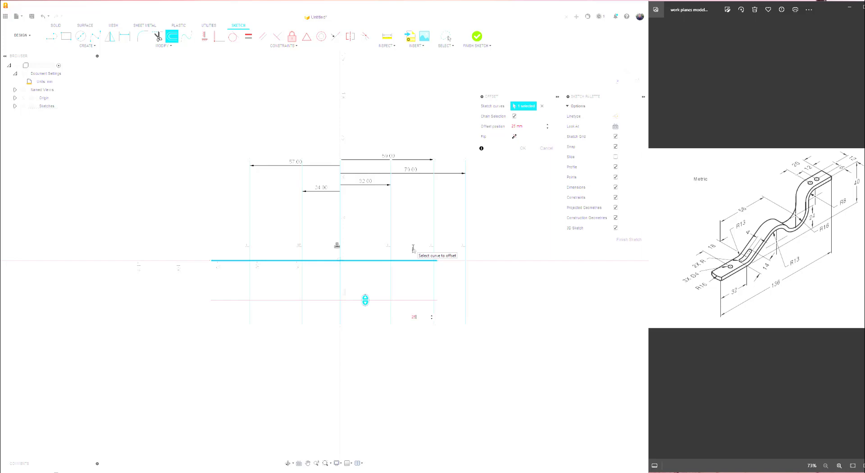
{"action": "key", "text": "BackSpace"}
{"action": "type", "text": "4"}
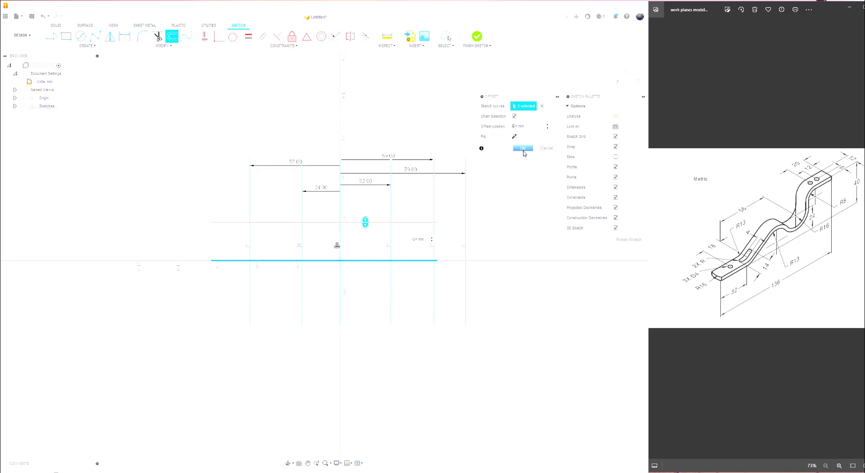
{"action": "left_click", "coordinate": [523, 149]}
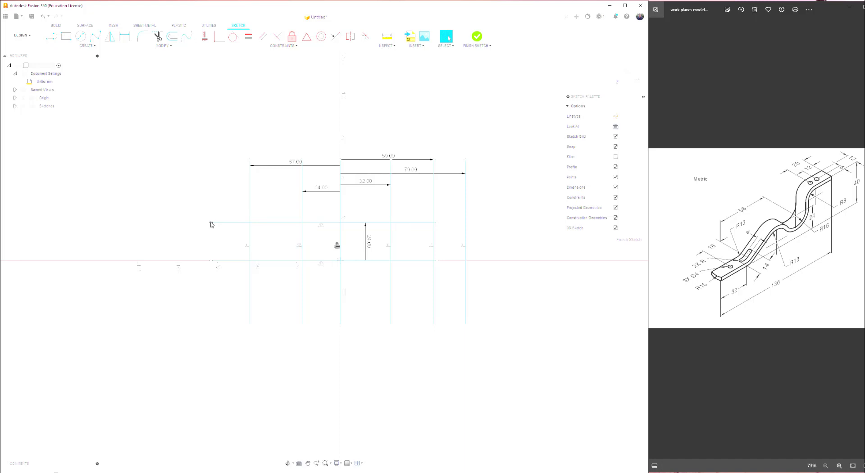
Undo the stray drags of the raised horizontal line and its 24.00 dimension
{"action": "left_click_drag", "start_coordinate": [212, 225], "coordinate": [379, 225]}
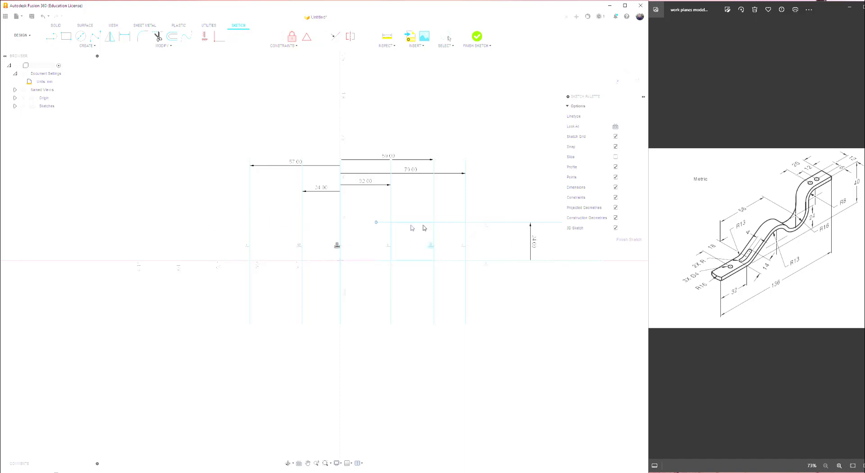
{"action": "left_click_drag", "start_coordinate": [541, 224], "coordinate": [481, 225]}
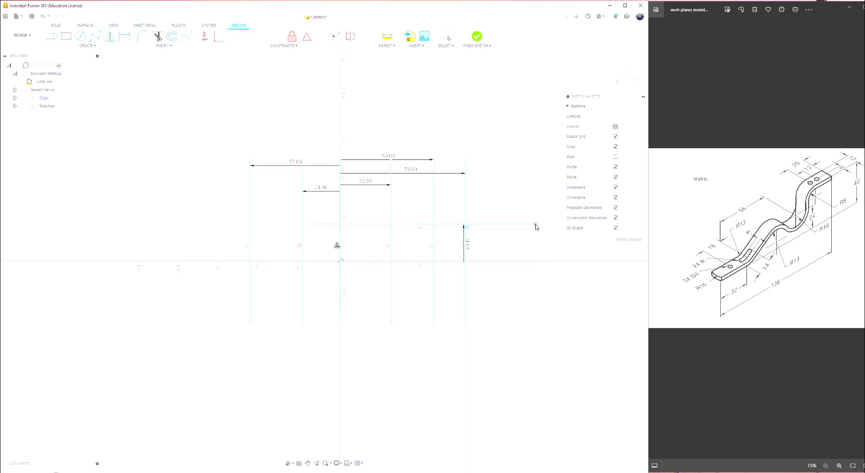
{"action": "mouse_move", "coordinate": [536, 226]}
{"action": "left_mouse_down"}
{"action": "mouse_move", "coordinate": [483, 227]}
{"action": "mouse_move", "coordinate": [537, 215]}
{"action": "mouse_move", "coordinate": [460, 226]}
{"action": "left_mouse_up"}
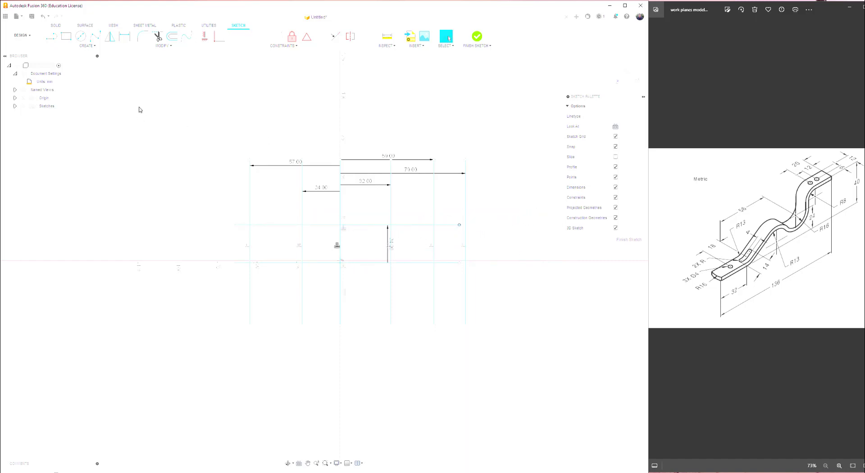
{"action": "left_click", "coordinate": [43, 17]}
{"action": "left_click", "coordinate": [44, 18]}
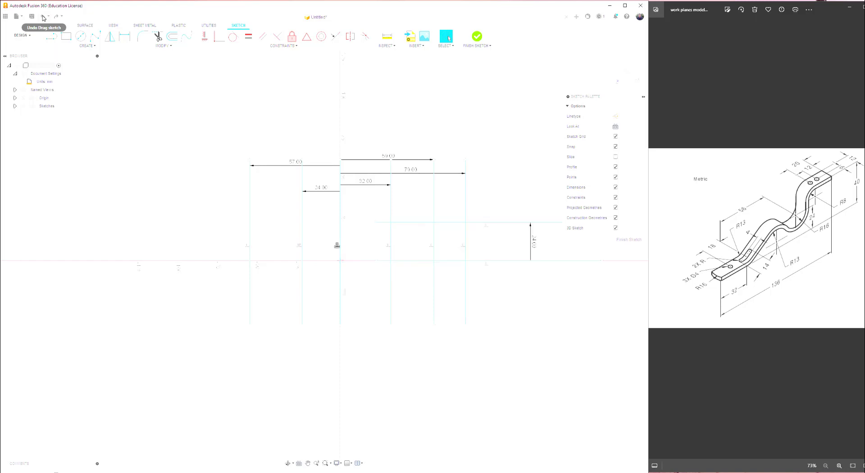
{"action": "left_click", "coordinate": [43, 17]}
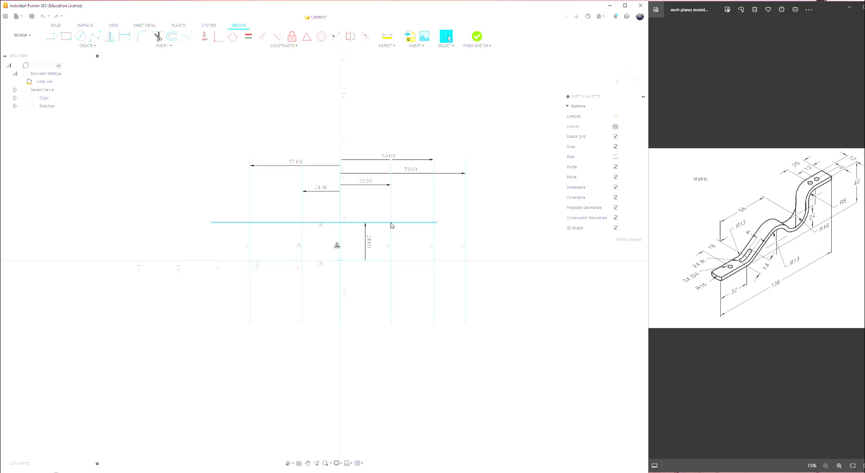
Draw a 32 mm diameter circle at the raised line's intersection with the right vertical line
{"action": "left_click", "coordinate": [82, 37]}
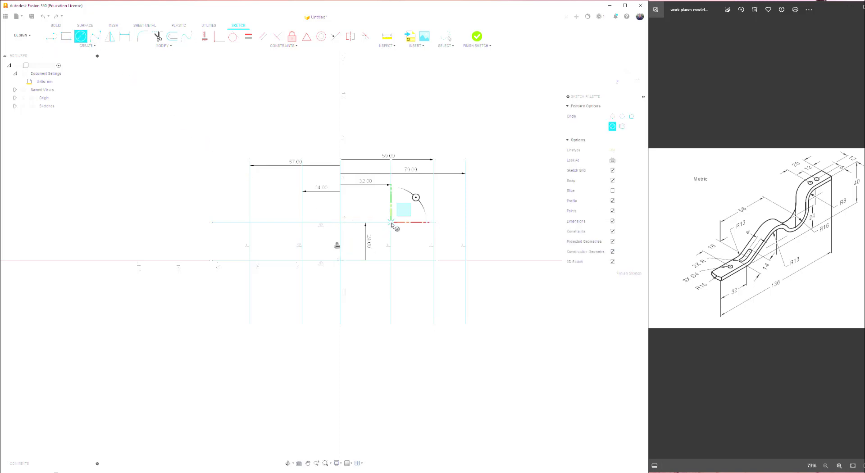
{"action": "left_click", "coordinate": [391, 222]}
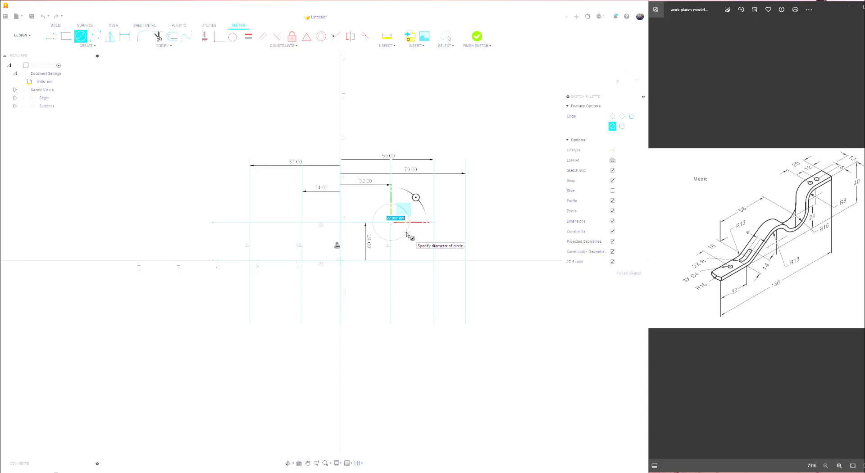
{"action": "type", "text": "32"}
{"action": "key", "text": "Tab"}
{"action": "key", "text": "Return"}
{"action": "key", "text": "Escape"}
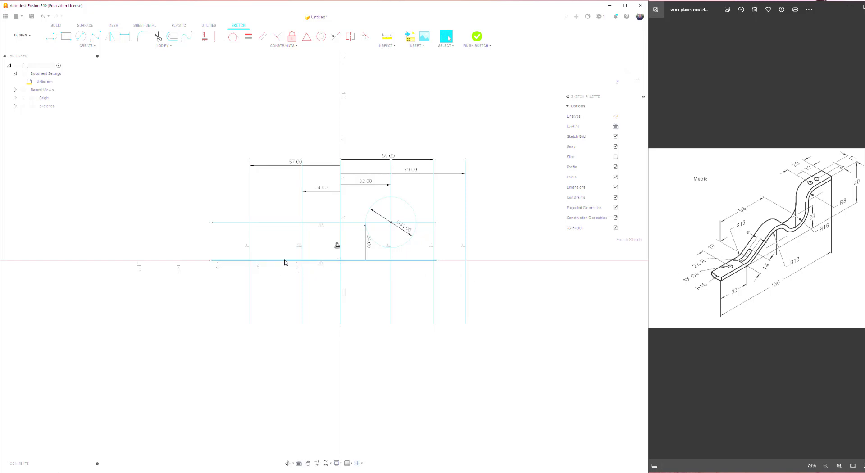
Offset the bottom horizontal line a short distance upward
{"action": "left_click", "coordinate": [172, 36]}
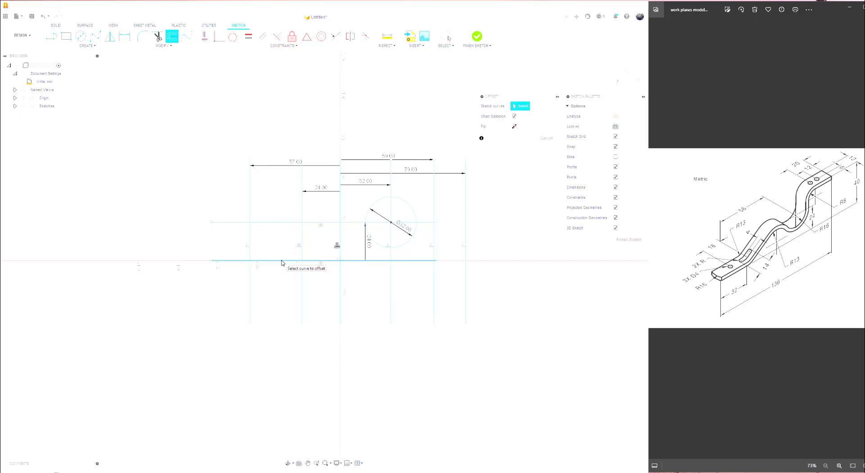
{"action": "left_click", "coordinate": [282, 260]}
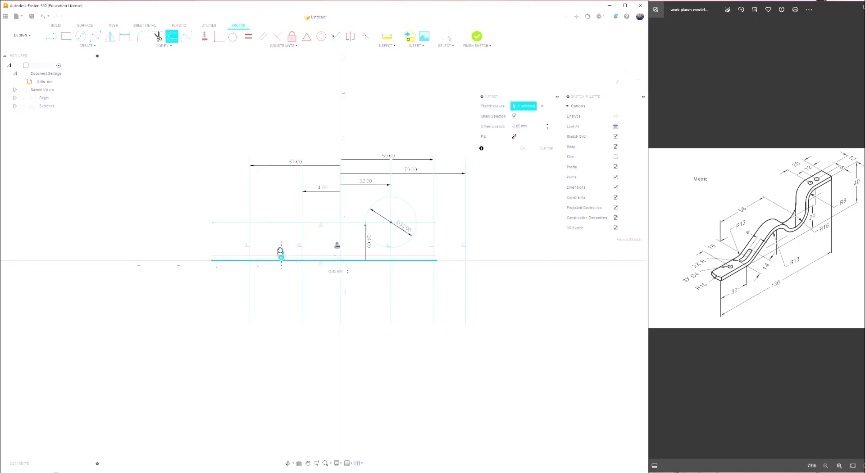
{"action": "key", "text": "BackSpace"}
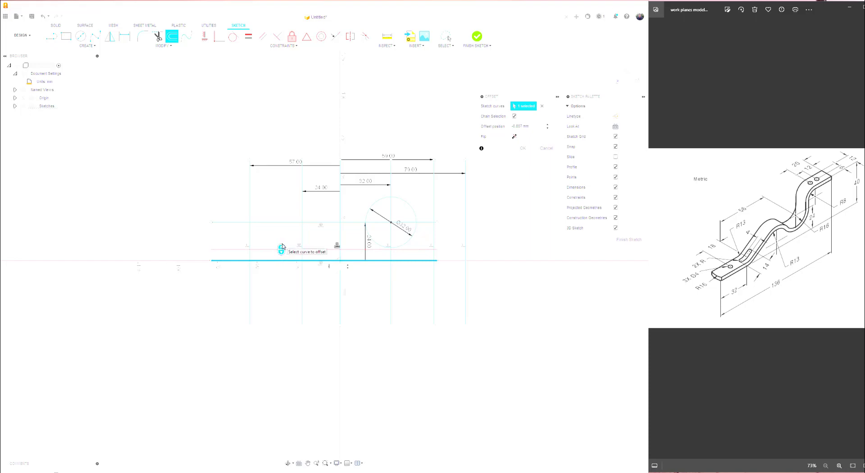
{"action": "key", "text": "Return"}
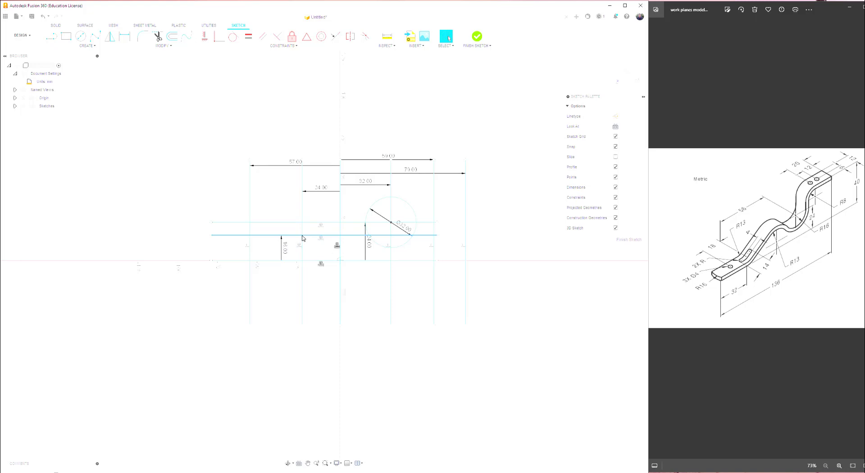
Draw a circle at the offset line's left-vertical corner and change its diameter from 12 to 26 mm
{"action": "left_click", "coordinate": [83, 39]}
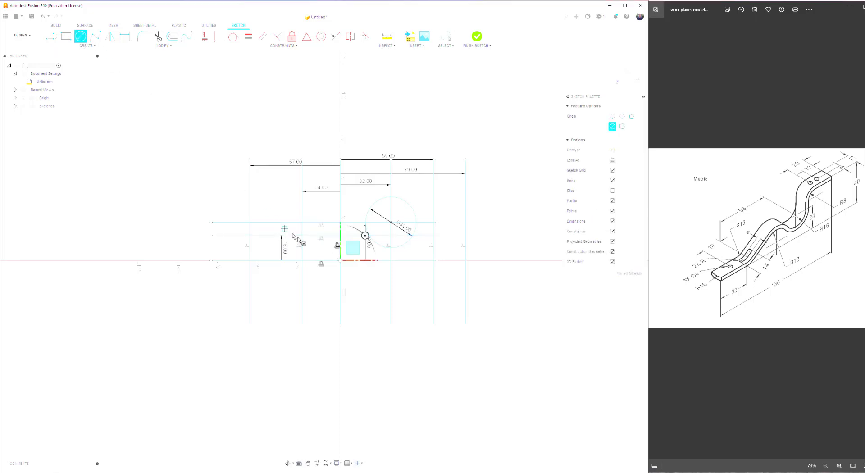
{"action": "left_click", "coordinate": [307, 244]}
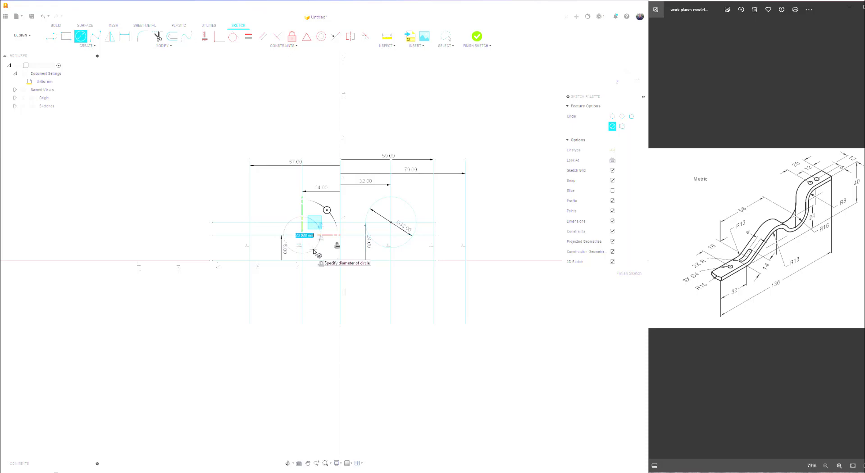
{"action": "type", "text": "12"}
{"action": "key", "text": "Return"}
{"action": "key", "text": "Escape"}
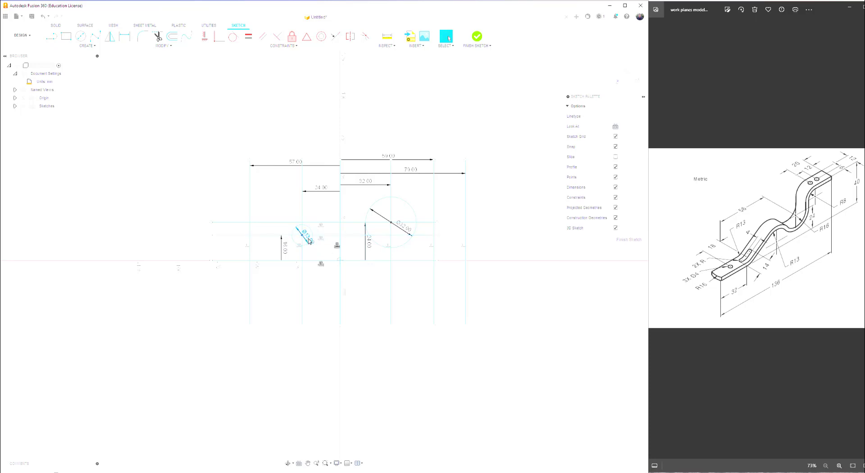
{"action": "double_click", "coordinate": [309, 241]}
{"action": "type", "text": "26"}
{"action": "key", "text": "Return"}
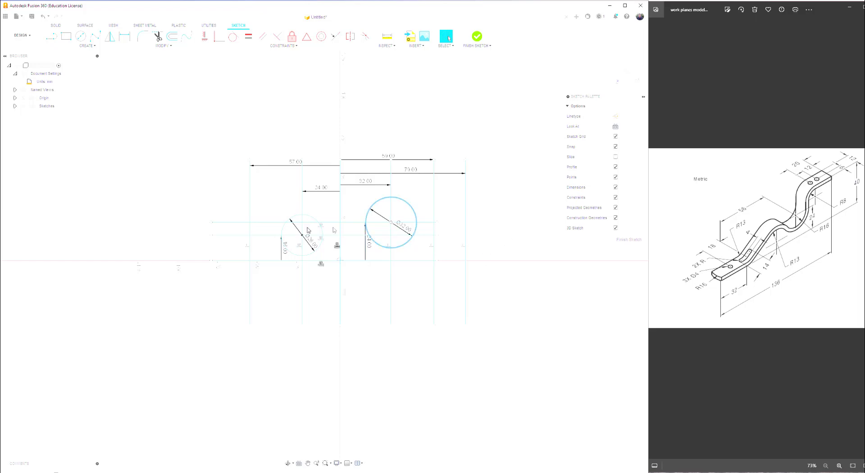
{"action": "left_click", "coordinate": [173, 36]}
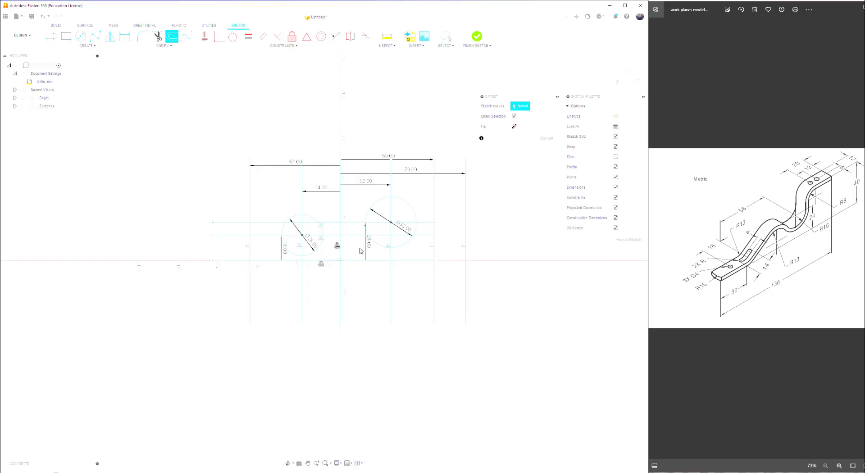
Offset the bottom line 40 mm upward
{"action": "left_click", "coordinate": [361, 261]}
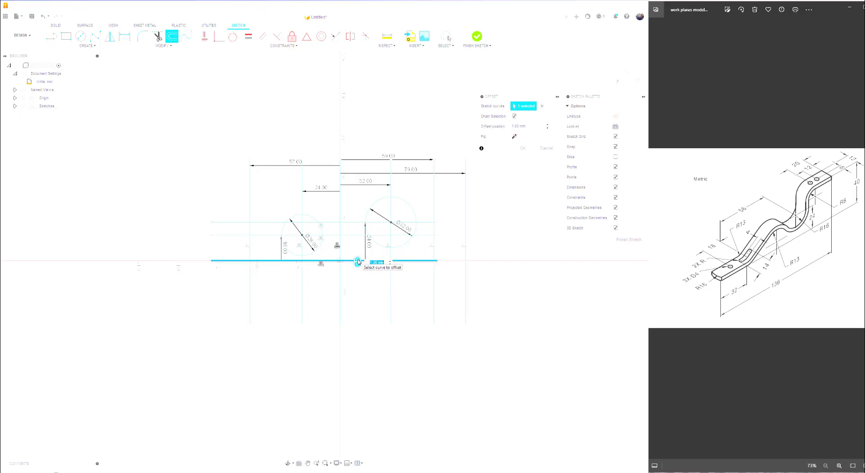
{"action": "type", "text": "40"}
{"action": "key", "text": "Return"}
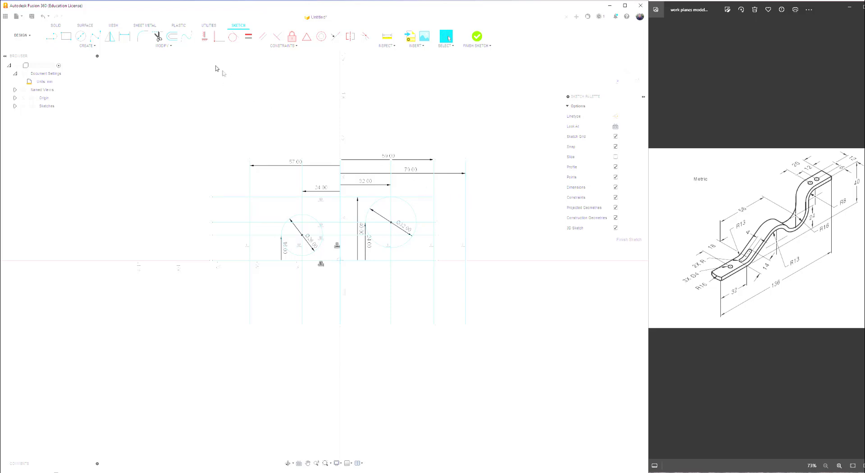
Trim the 40 mm top line, keeping only the short piece above the larger circle
{"action": "left_click", "coordinate": [158, 36]}
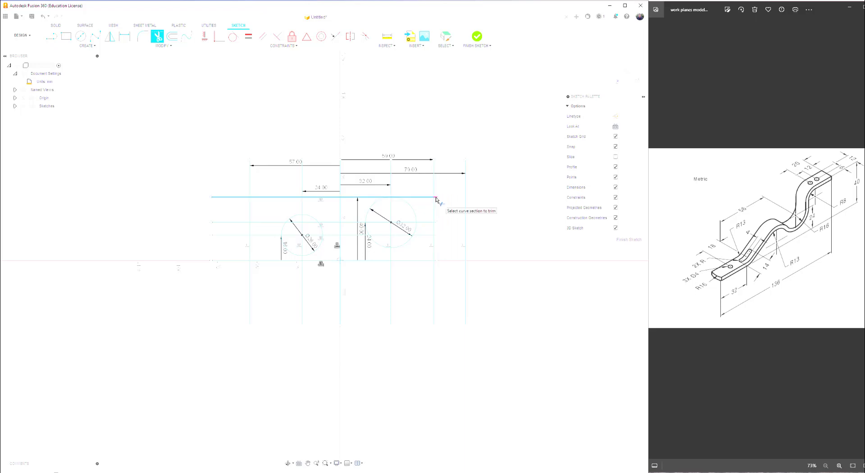
{"action": "left_click", "coordinate": [171, 47]}
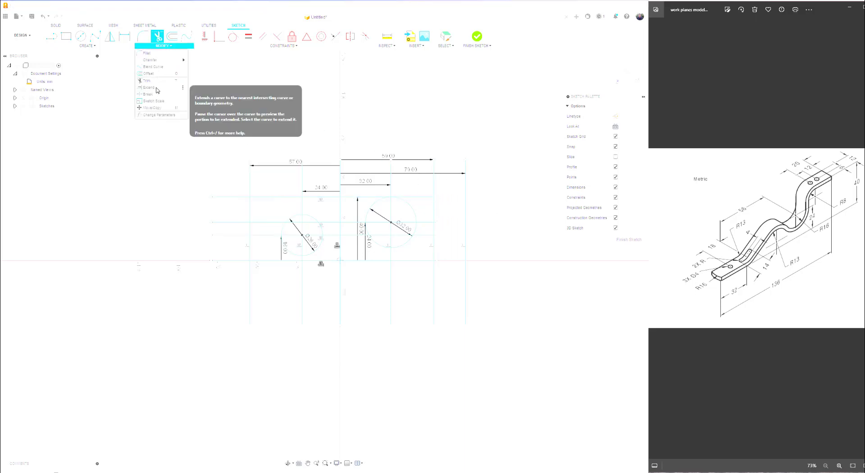
{"action": "left_click", "coordinate": [440, 198]}
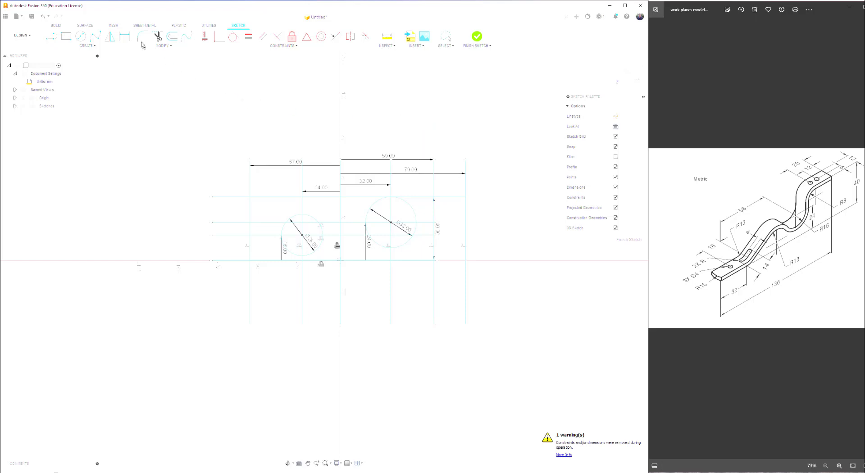
{"action": "left_click", "coordinate": [158, 37]}
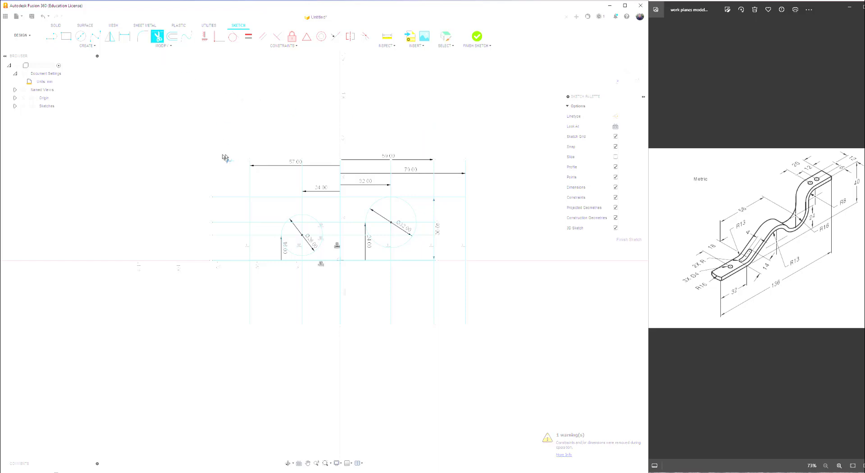
{"action": "left_click", "coordinate": [227, 198]}
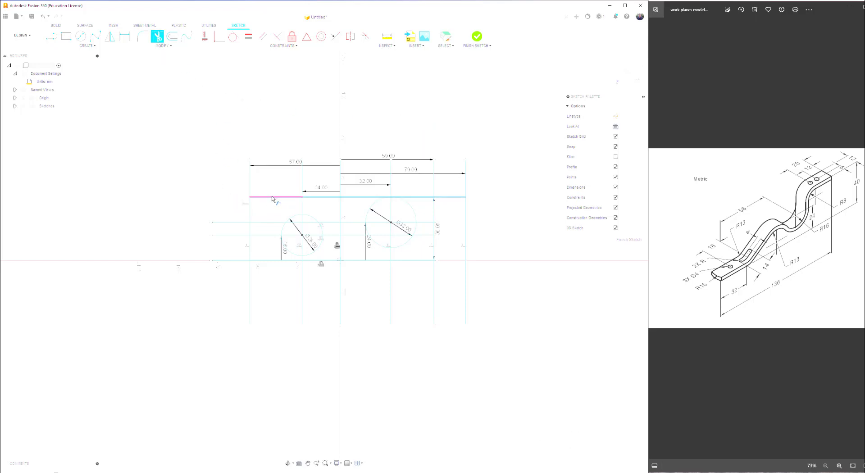
{"action": "left_click", "coordinate": [275, 198]}
{"action": "left_click", "coordinate": [321, 197]}
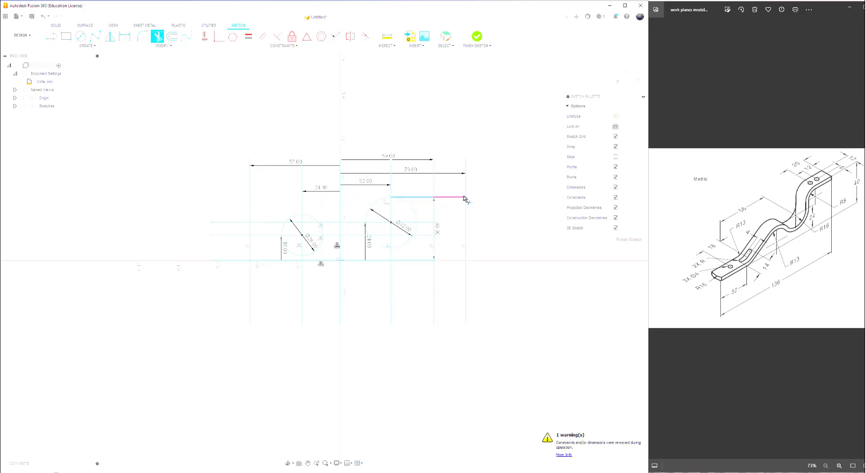
{"action": "left_click", "coordinate": [437, 198]}
Offset the bottom line 20 mm upward
{"action": "left_click", "coordinate": [172, 39]}
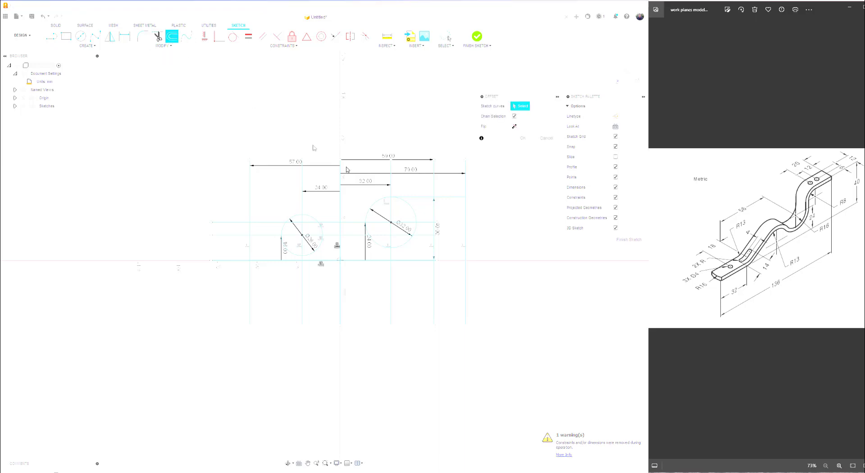
{"action": "left_click", "coordinate": [417, 261]}
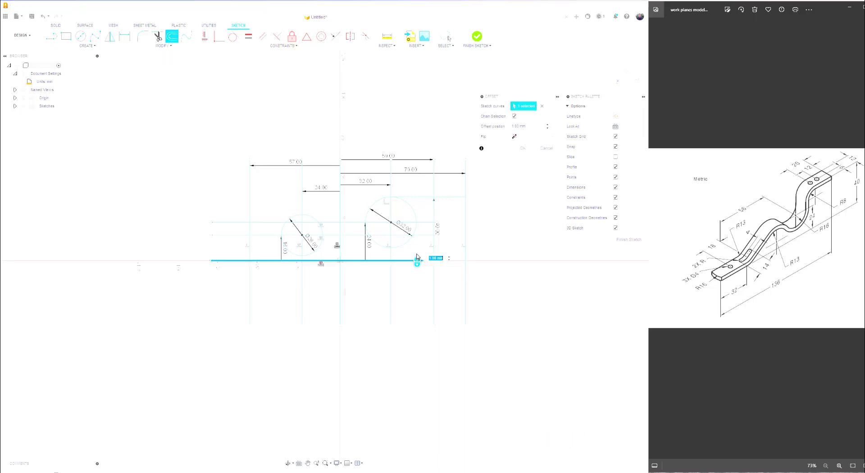
{"action": "left_click_drag", "start_coordinate": [417, 253], "coordinate": [417, 247]}
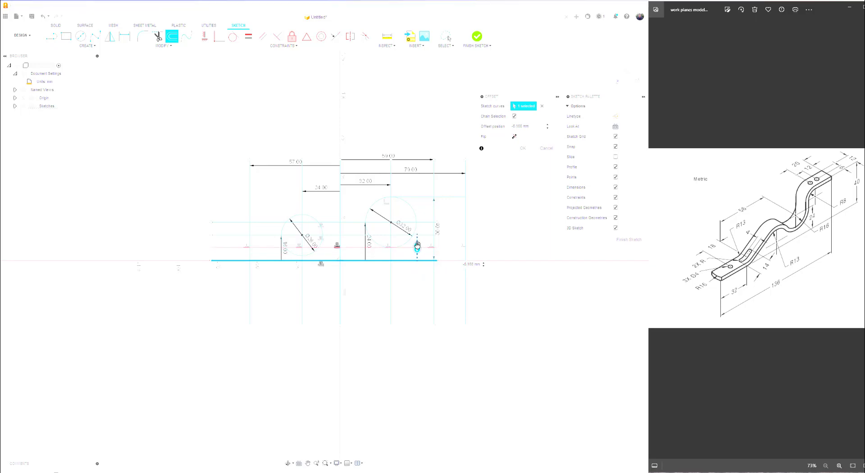
{"action": "key", "text": "BackSpace"}
{"action": "key", "text": "Return"}
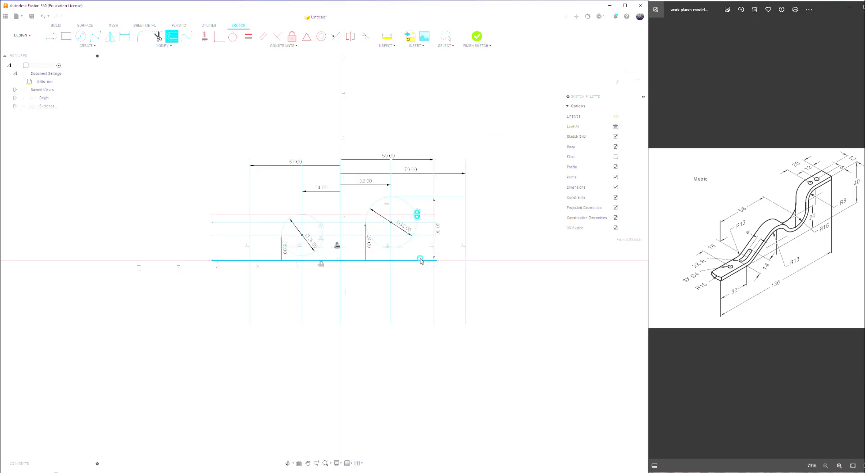
{"action": "key", "text": "Escape"}
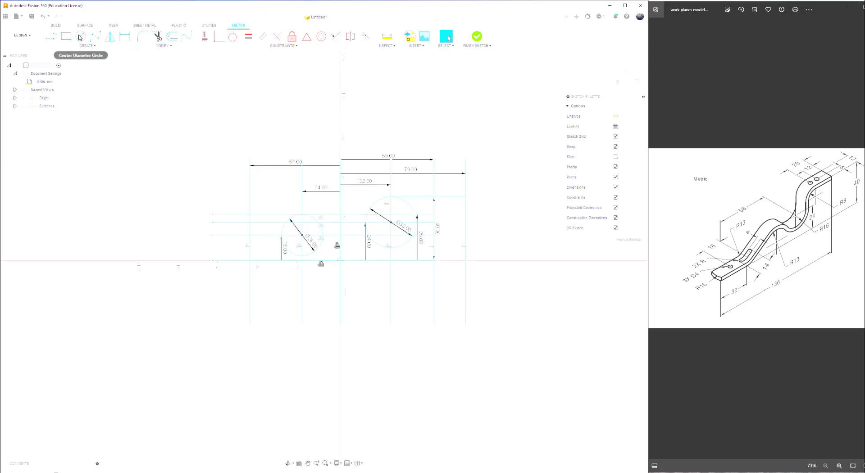
Draw a 14 mm diameter circle where the 20 mm line meets the right vertical line
{"action": "left_click", "coordinate": [80, 37]}
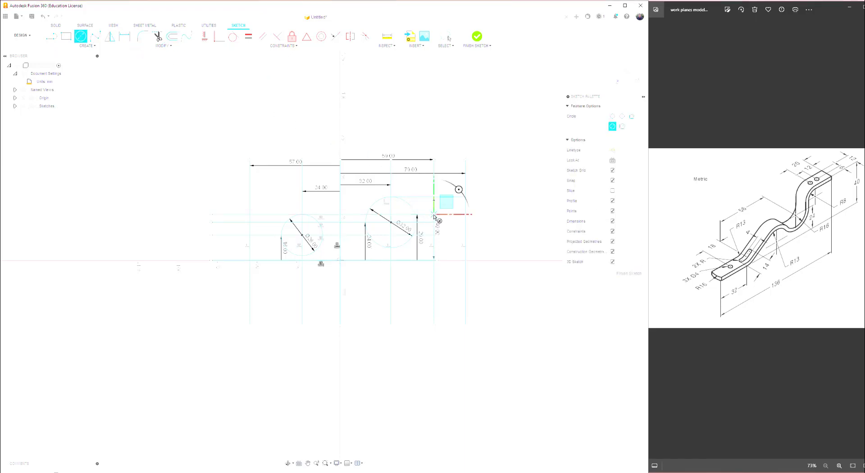
{"action": "left_click", "coordinate": [434, 215]}
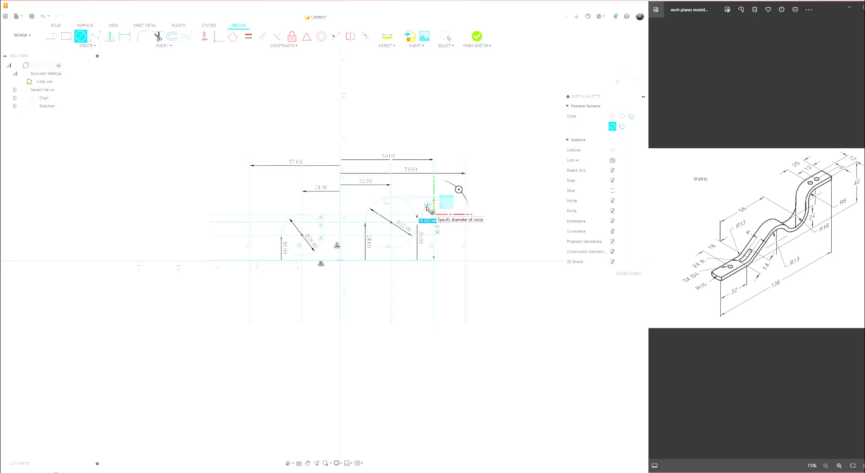
{"action": "type", "text": "14"}
{"action": "key", "text": "Return"}
{"action": "key", "text": "Escape"}
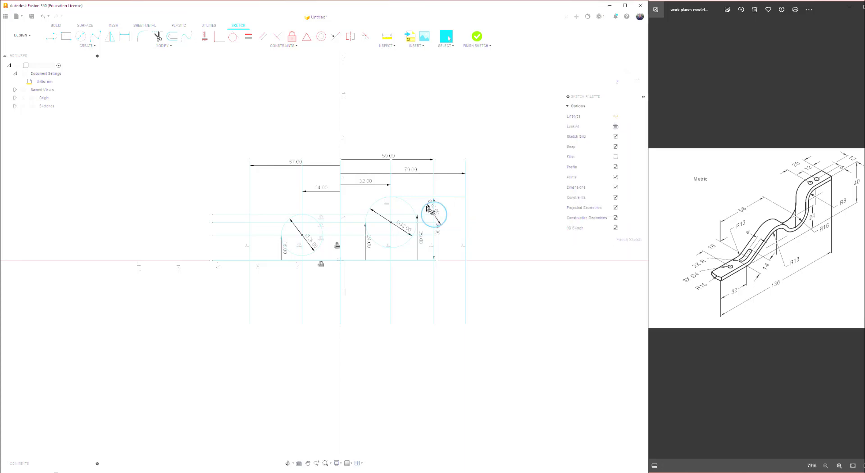
{"action": "scroll", "coordinate": [433, 208], "scroll_direction": "up", "scroll_amount": 4}
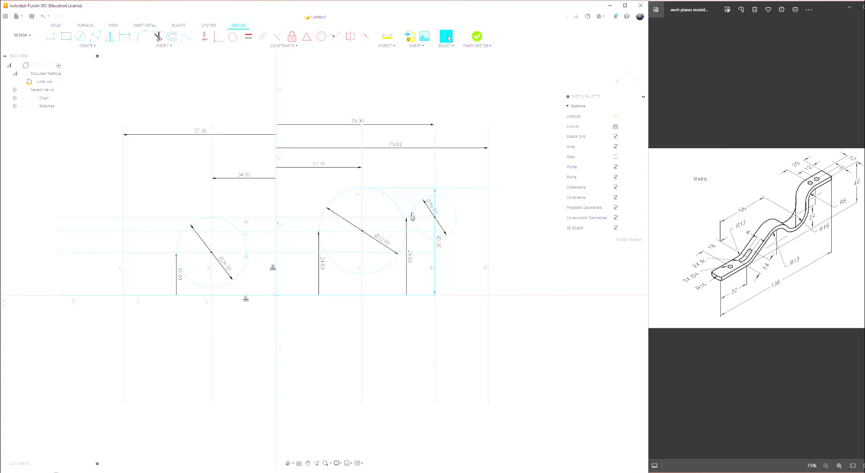
Make the rightmost and small circle's vertical lines centerlines, and the horizontal line construction
{"action": "left_click", "coordinate": [450, 201]}
{"action": "left_click", "coordinate": [464, 241]}
{"action": "left_click", "coordinate": [488, 174]}
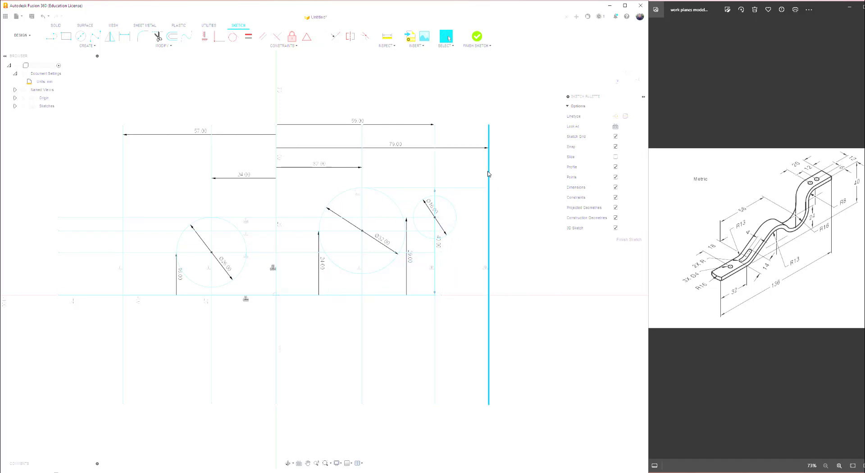
{"action": "right_click", "coordinate": [489, 174]}
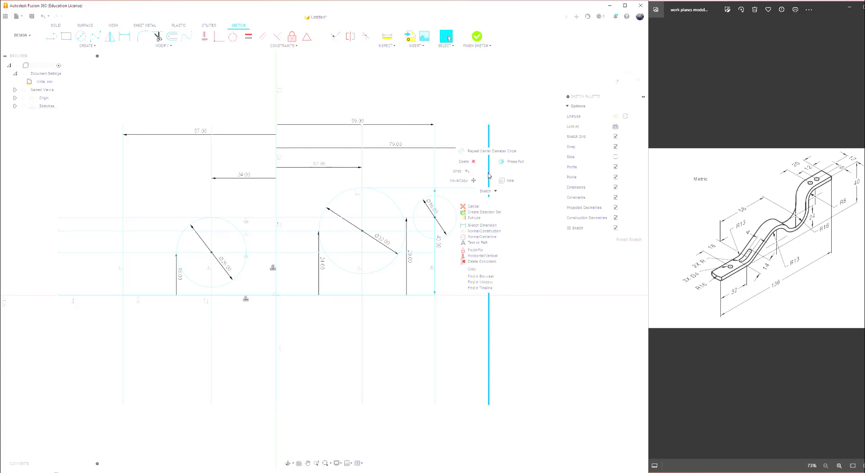
{"action": "left_click", "coordinate": [491, 238]}
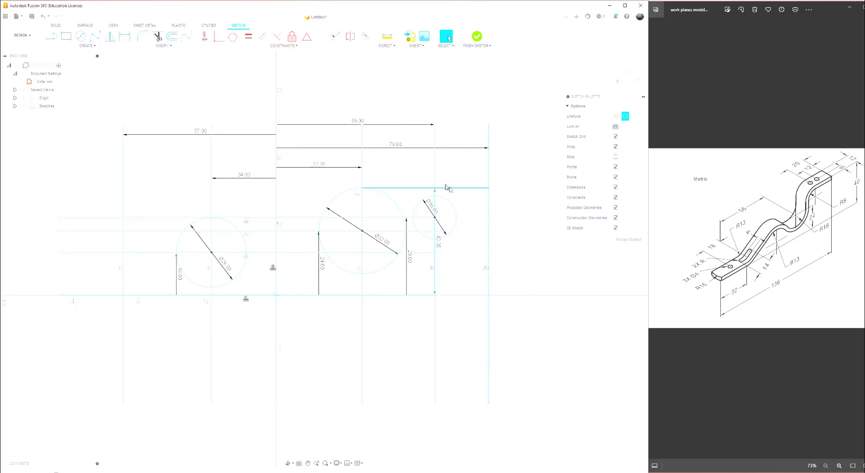
{"action": "left_click", "coordinate": [435, 175]}
{"action": "right_click", "coordinate": [435, 169]}
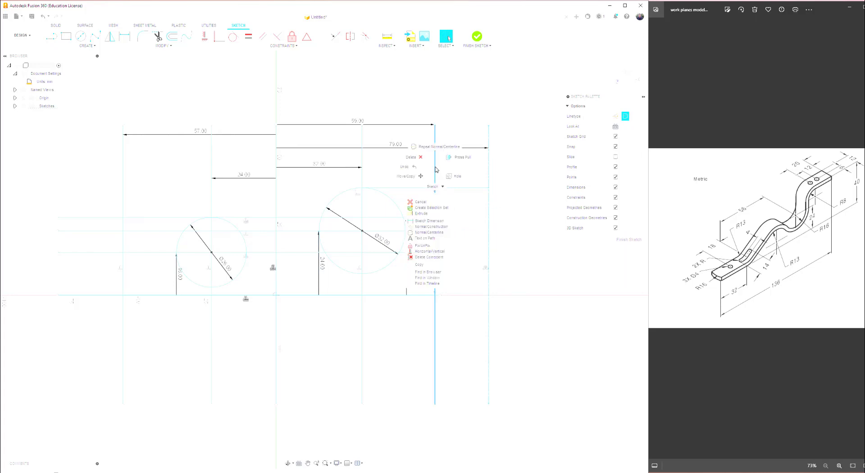
{"action": "left_click", "coordinate": [440, 233]}
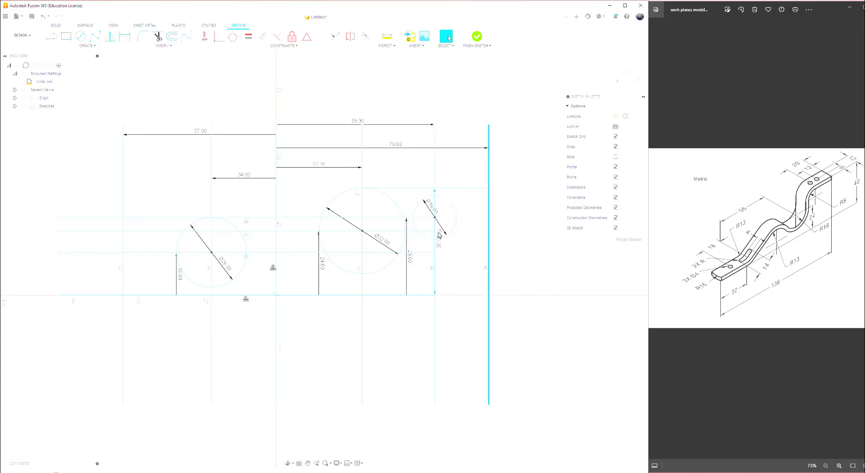
{"action": "right_click", "coordinate": [417, 219]}
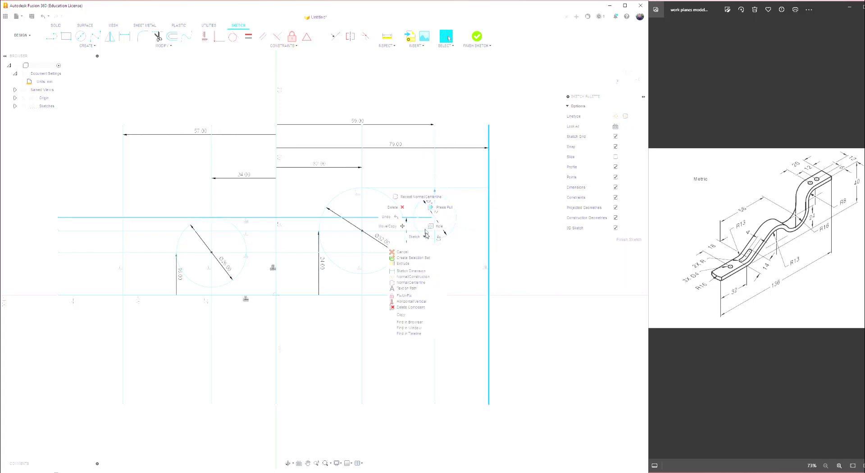
{"action": "left_click", "coordinate": [424, 278]}
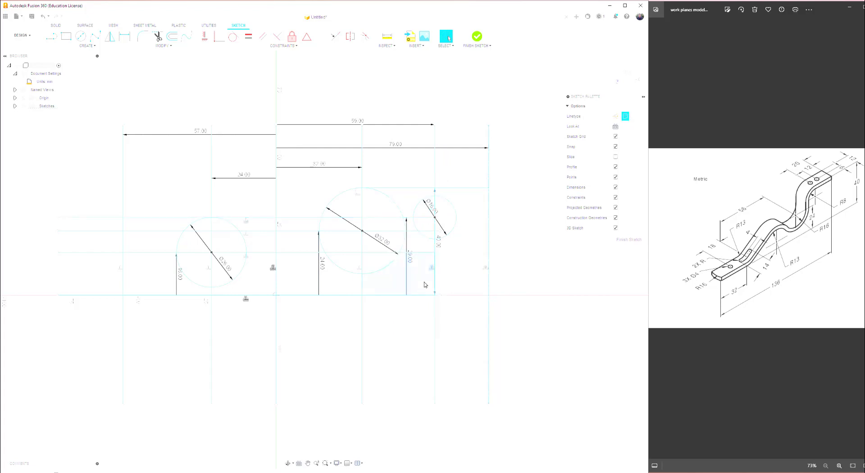
Restyle the large and small circles' vertical lines as centerlines
{"action": "right_click", "coordinate": [364, 291]}
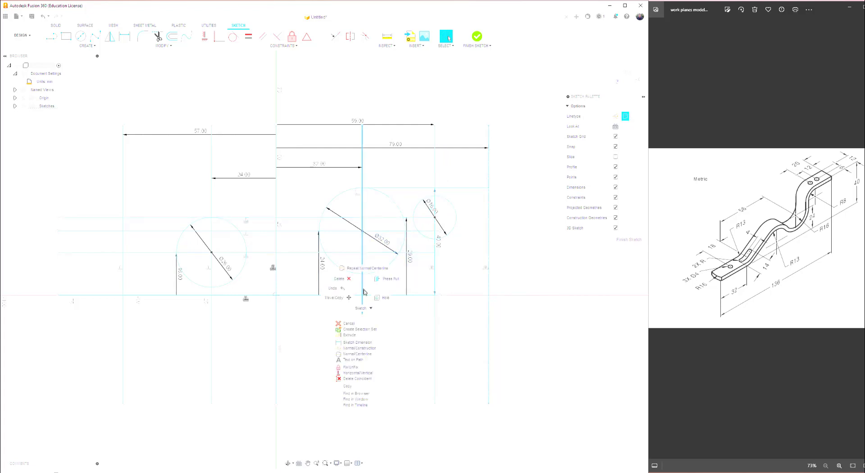
{"action": "left_click", "coordinate": [361, 353]}
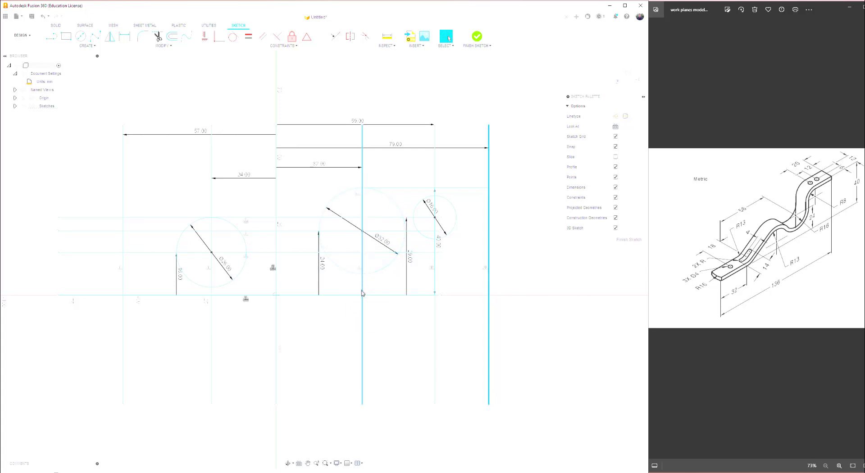
{"action": "right_click", "coordinate": [360, 317]}
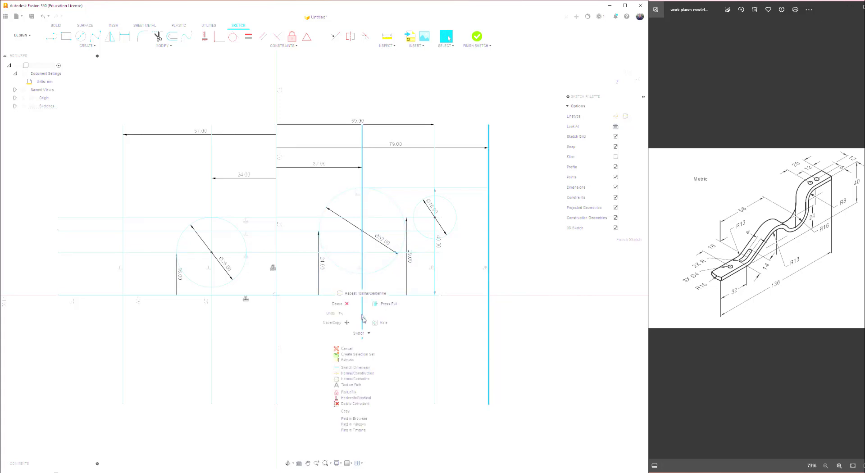
{"action": "left_click", "coordinate": [365, 380]}
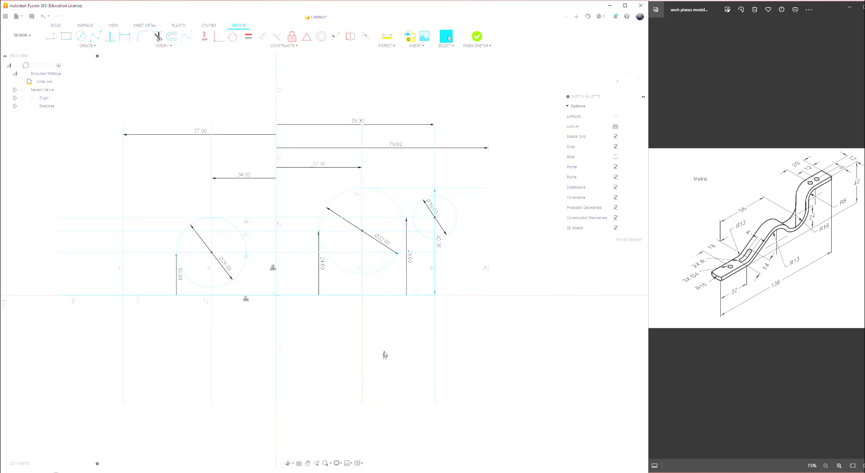
{"action": "right_click", "coordinate": [362, 336]}
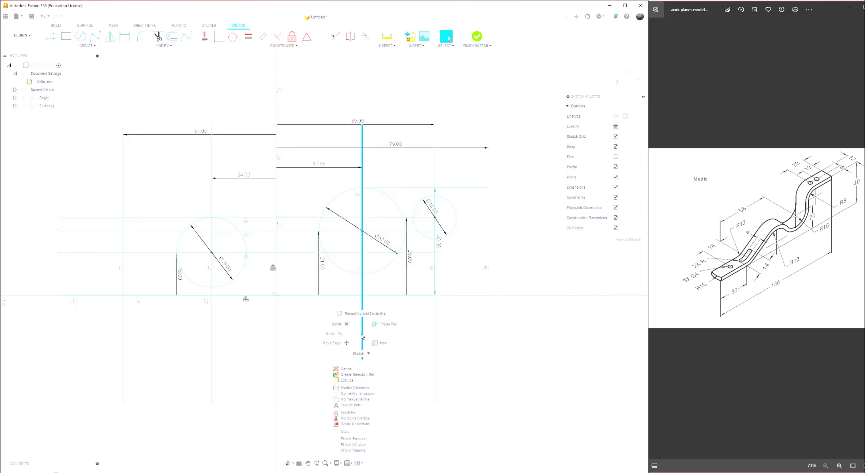
{"action": "left_click", "coordinate": [358, 400]}
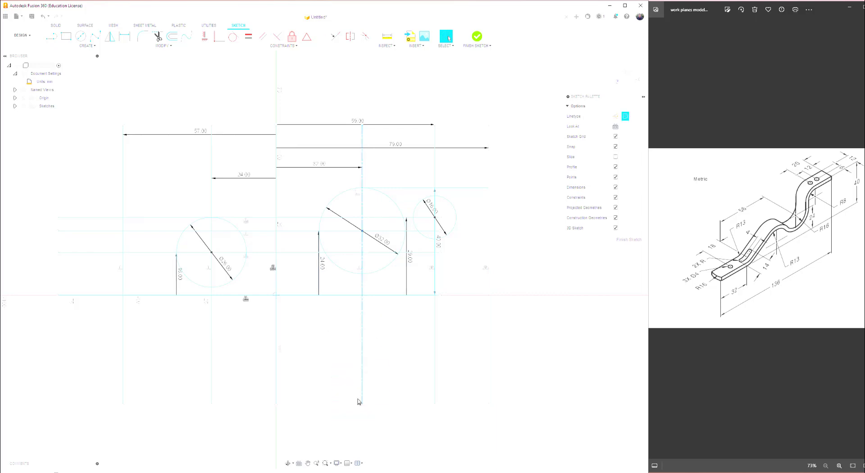
{"action": "right_click", "coordinate": [437, 319]}
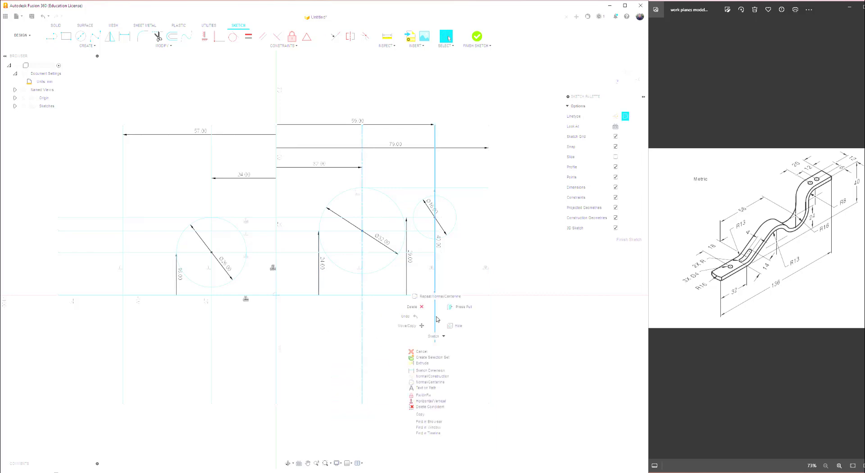
{"action": "left_click", "coordinate": [430, 382]}
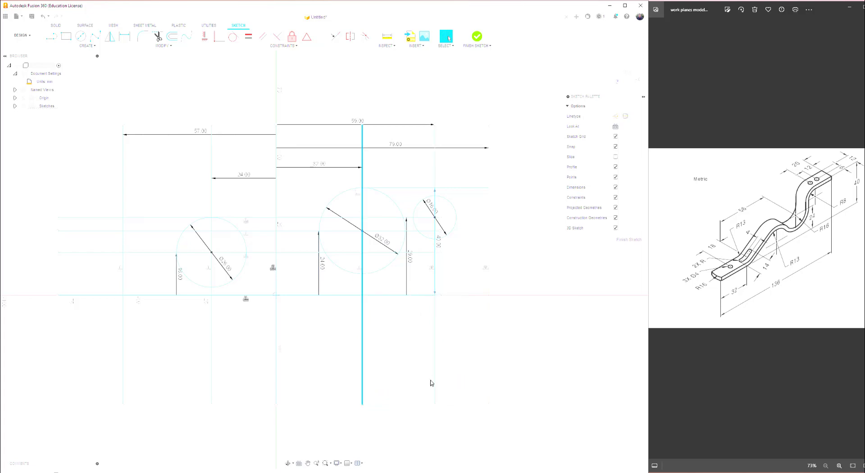
{"action": "right_click", "coordinate": [364, 337]}
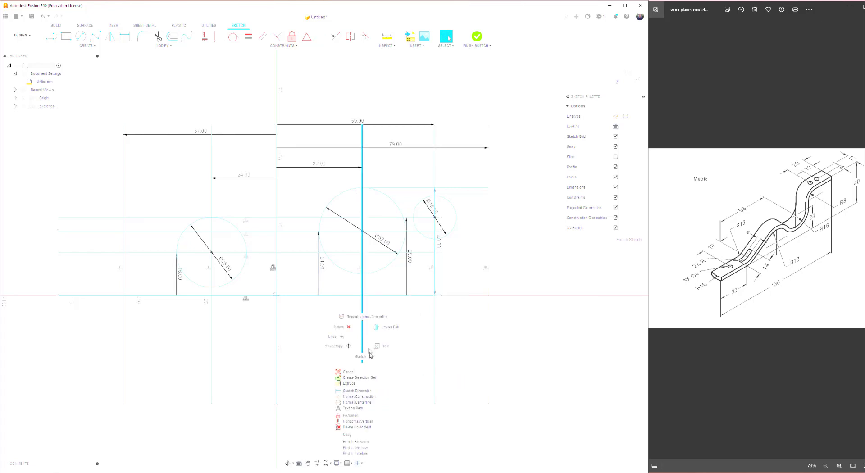
{"action": "left_click", "coordinate": [358, 402]}
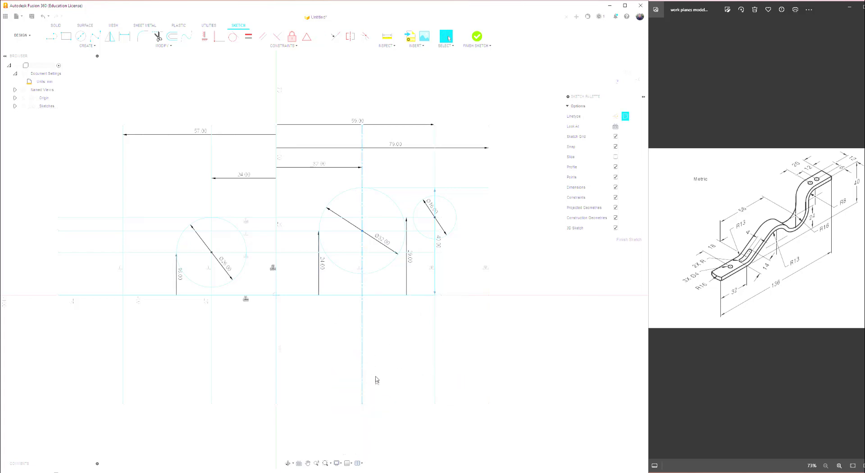
{"action": "left_click", "coordinate": [435, 354]}
{"action": "right_click", "coordinate": [435, 356]}
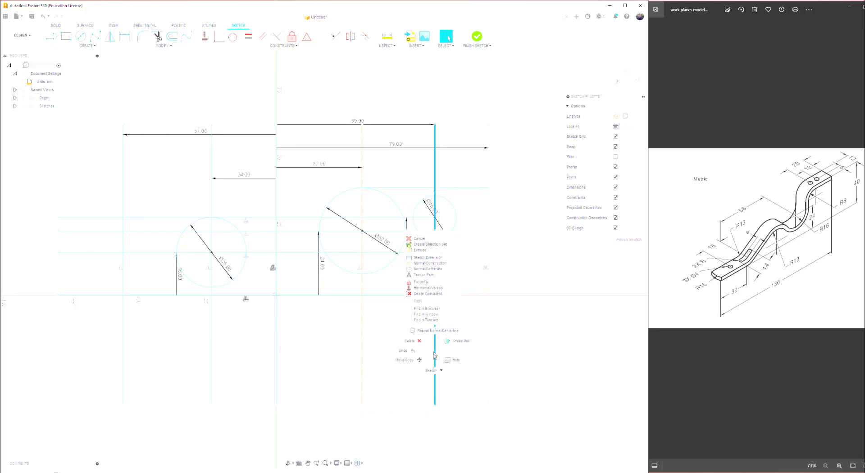
{"action": "left_click", "coordinate": [432, 269]}
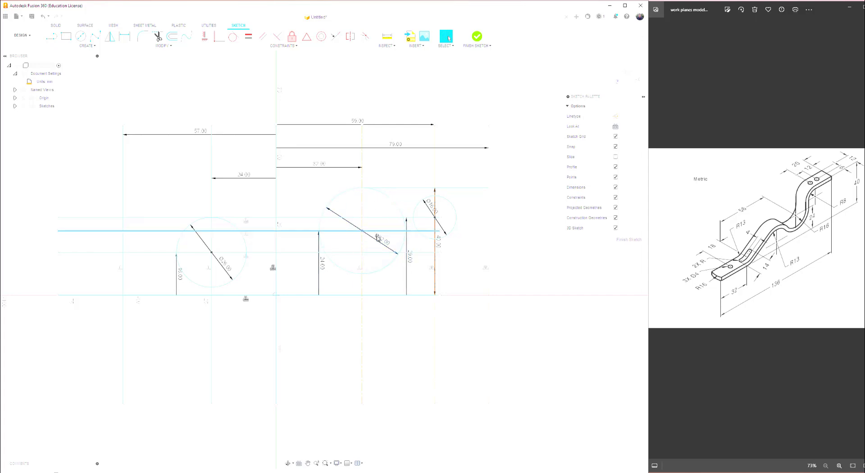
Make the upper and lower horizontal lines centerlines and fix the left vertical line in place
{"action": "right_click", "coordinate": [308, 233]}
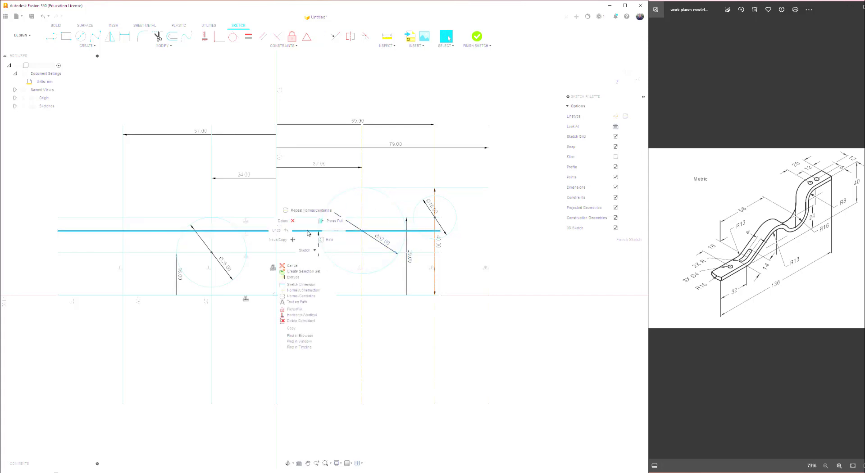
{"action": "left_click", "coordinate": [310, 299]}
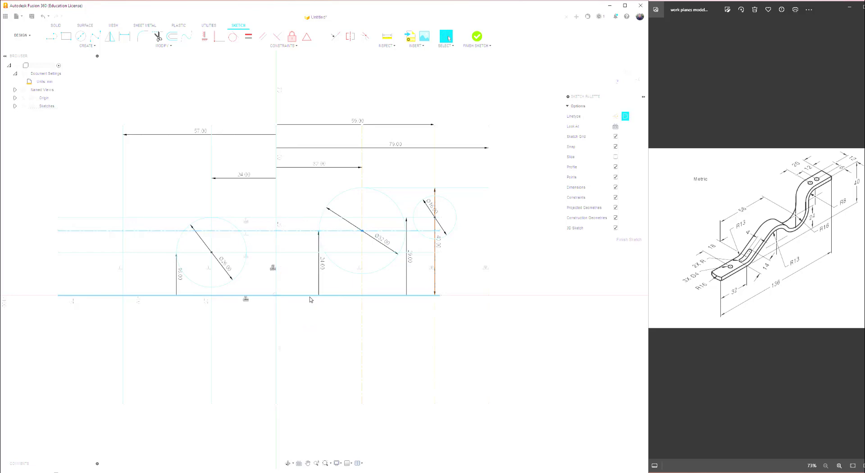
{"action": "right_click", "coordinate": [298, 218]}
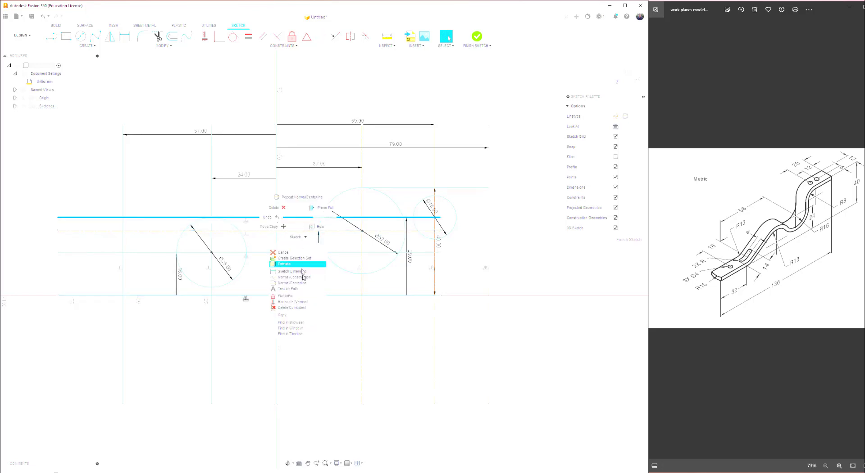
{"action": "left_click", "coordinate": [293, 283]}
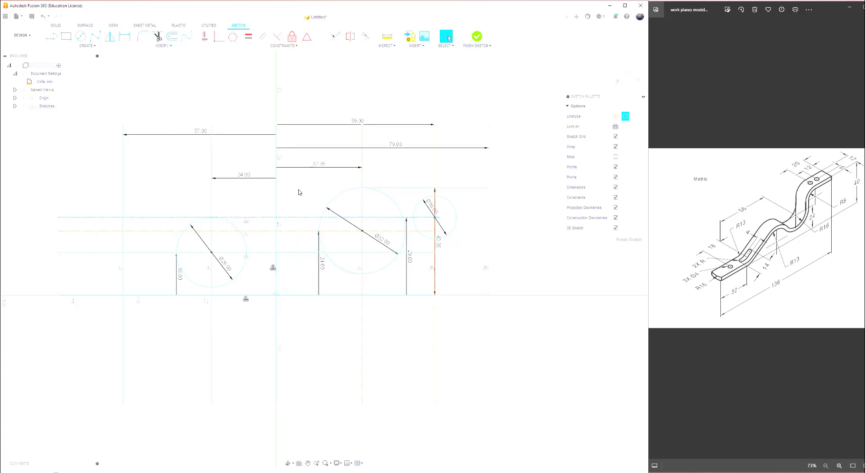
{"action": "right_click", "coordinate": [210, 307]}
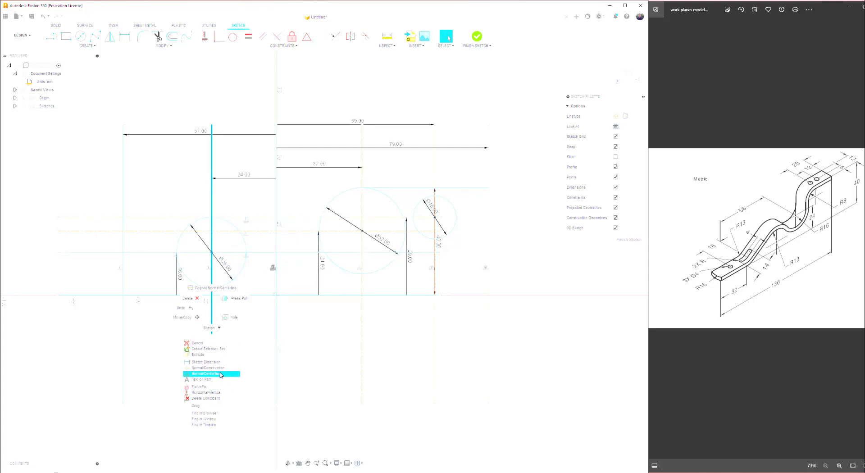
{"action": "left_click", "coordinate": [225, 387]}
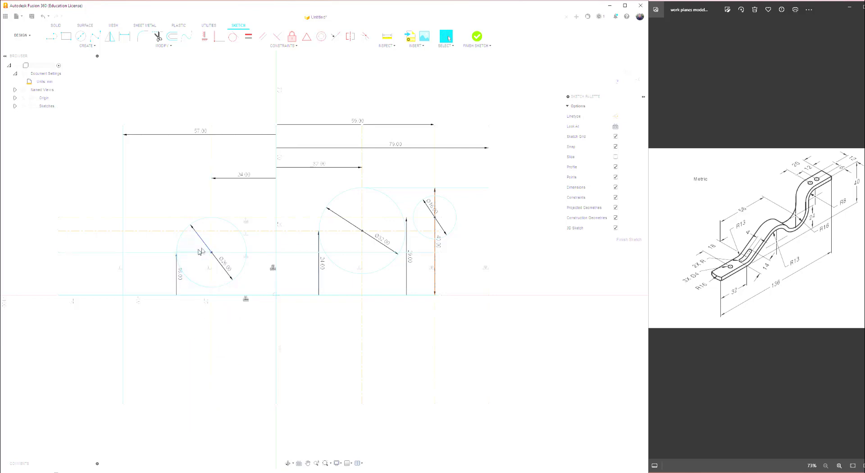
{"action": "right_click", "coordinate": [147, 252]}
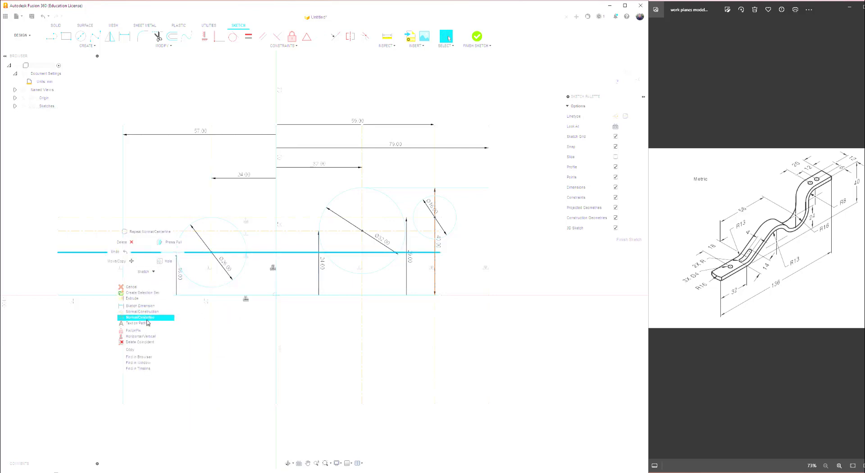
{"action": "left_click", "coordinate": [145, 317]}
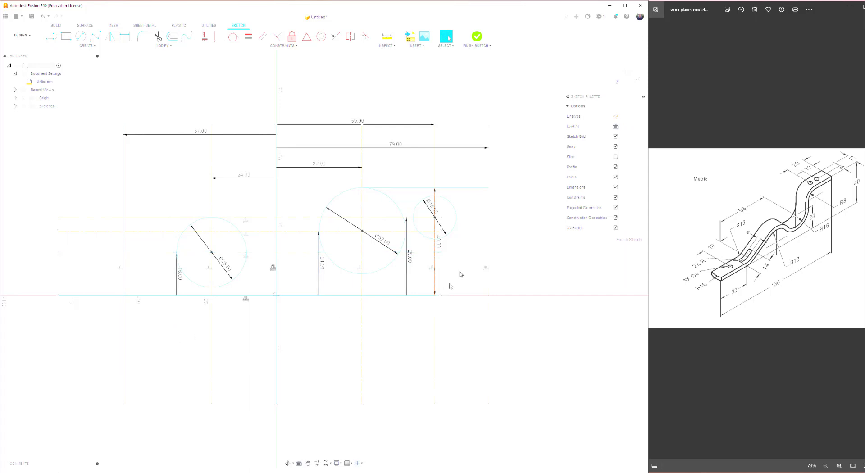
{"action": "left_click", "coordinate": [454, 206]}
Draw an 18 mm diameter circle centered on the small upper-right circle
{"action": "left_click", "coordinate": [81, 36]}
{"action": "left_click", "coordinate": [435, 217]}
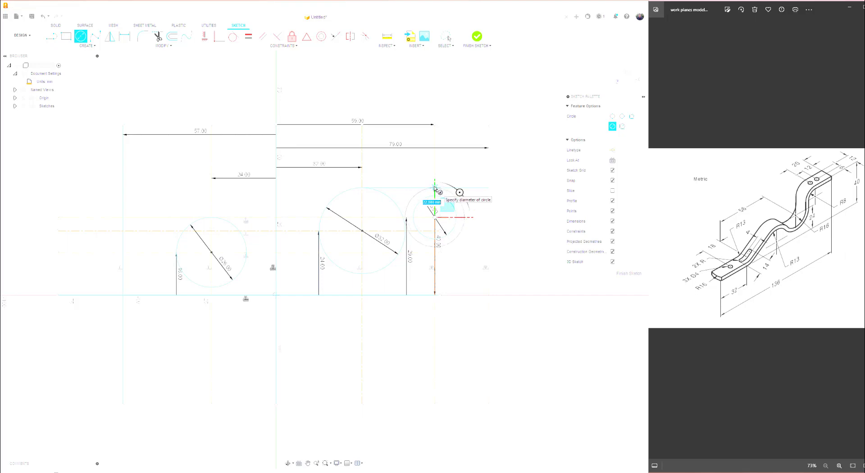
{"action": "type", "text": "18"}
{"action": "key", "text": "Return"}
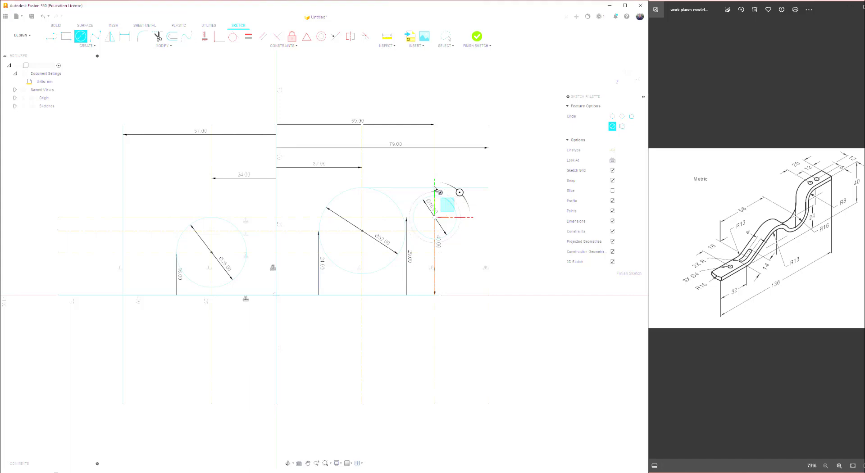
{"action": "key", "text": "Escape"}
{"action": "scroll", "coordinate": [445, 200], "scroll_direction": "up", "scroll_amount": 1}
{"action": "scroll", "coordinate": [444, 200], "scroll_direction": "up", "scroll_amount": 3}
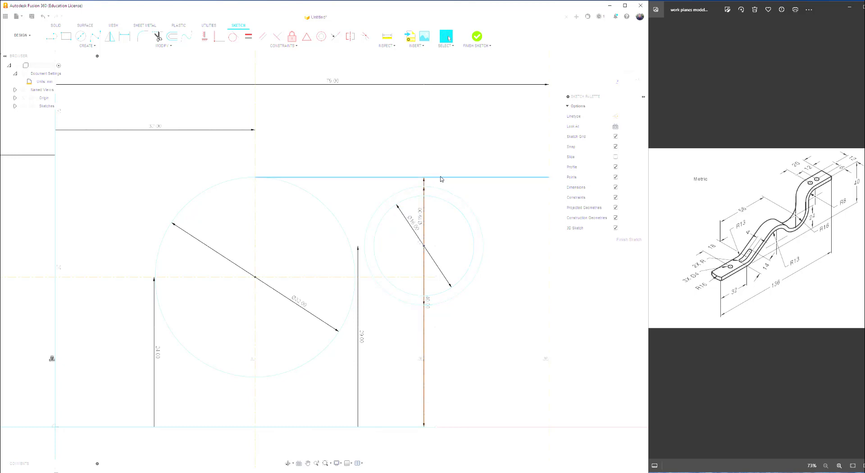
Add a 10 mm vertical dimension from the top horizontal line to the outer right circle
{"action": "left_click", "coordinate": [441, 177]}
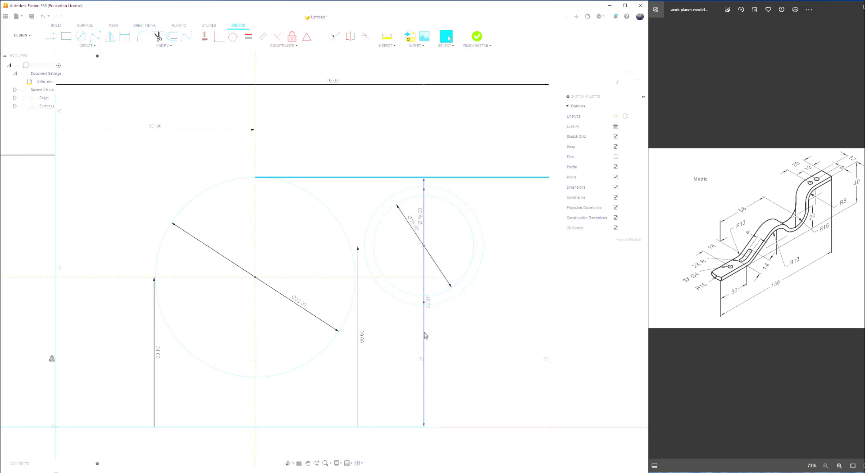
{"action": "left_click", "coordinate": [423, 178]}
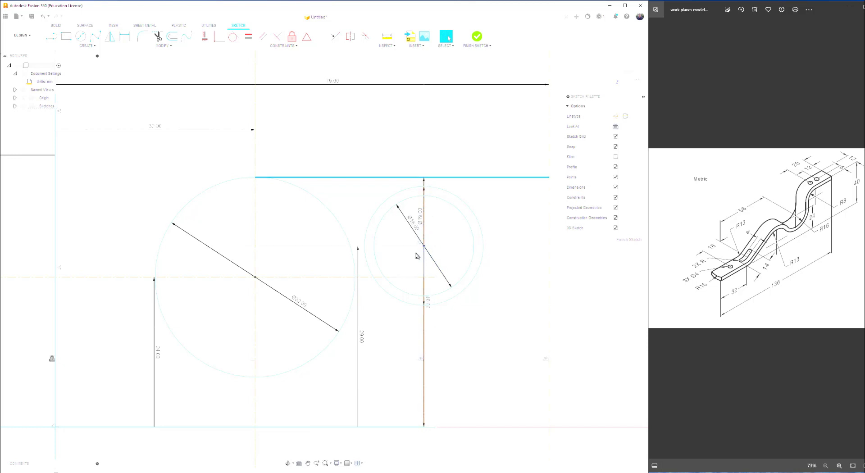
{"action": "left_click", "coordinate": [429, 304]}
{"action": "left_click", "coordinate": [421, 219]}
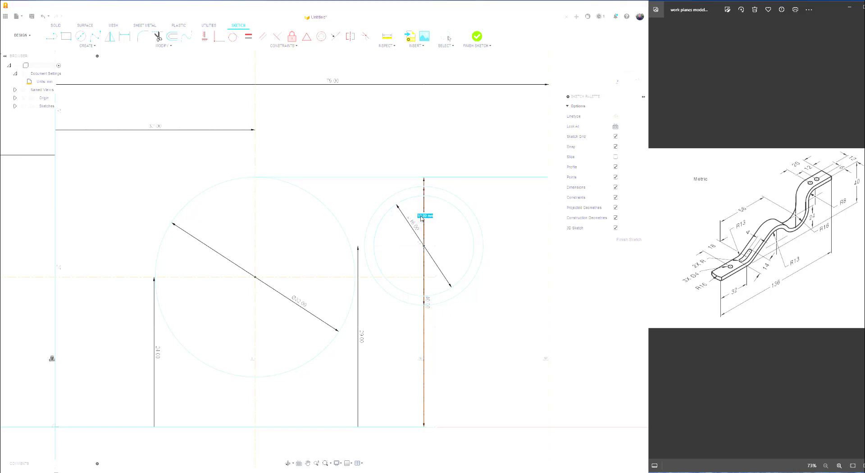
{"action": "key", "text": "Return"}
{"action": "key", "text": "Escape"}
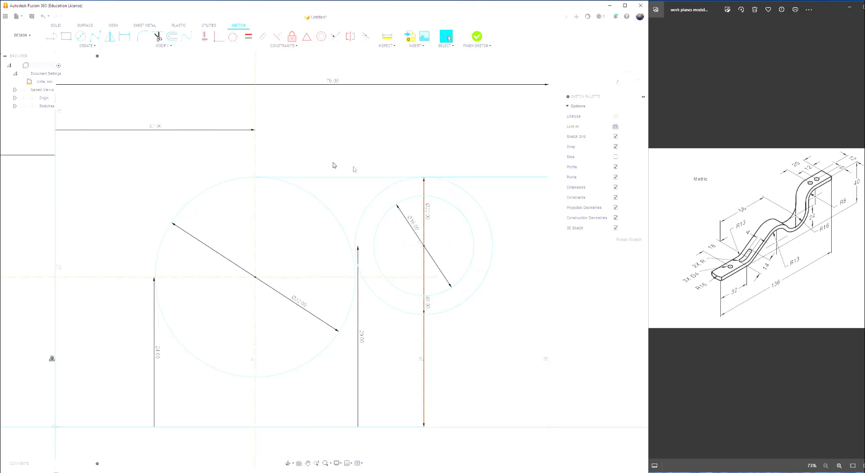
{"action": "left_click", "coordinate": [160, 42]}
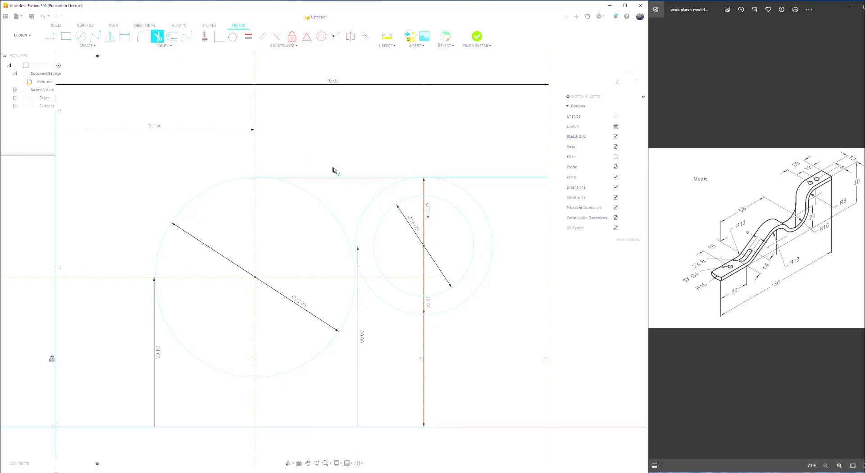
Trim the top line's left part and offset the line 3 mm below it
{"action": "left_click", "coordinate": [351, 179]}
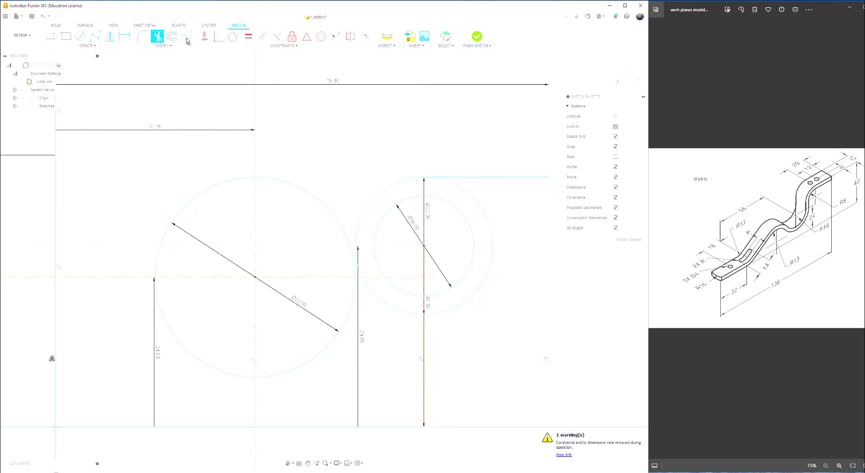
{"action": "left_click", "coordinate": [173, 39]}
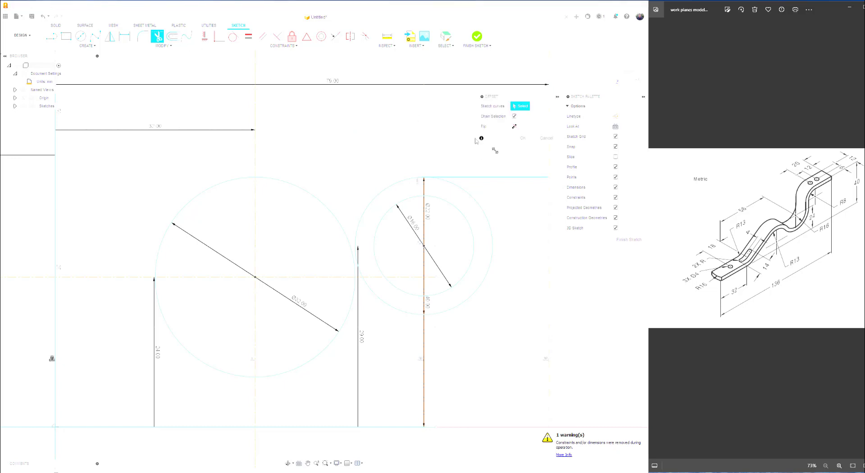
{"action": "left_click", "coordinate": [507, 178]}
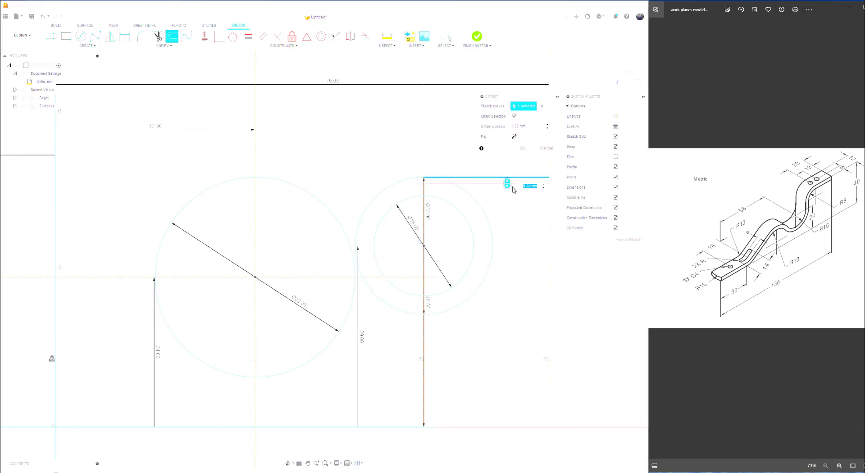
{"action": "type", "text": "3"}
{"action": "key", "text": "Return"}
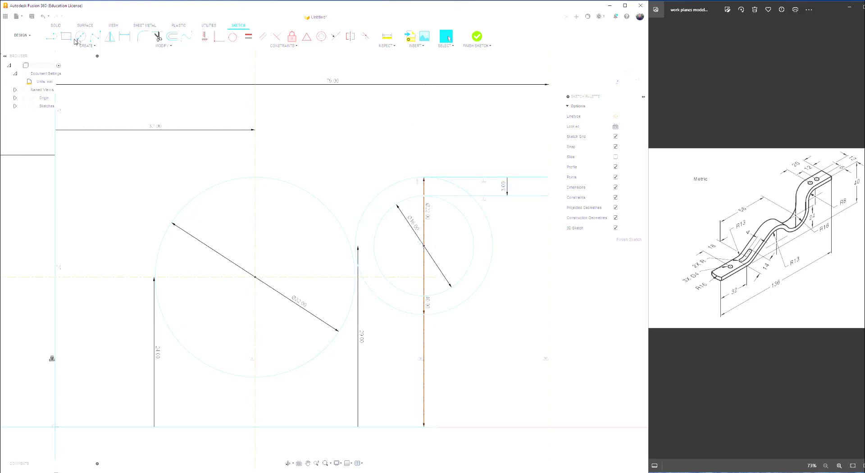
{"action": "left_click", "coordinate": [54, 40]}
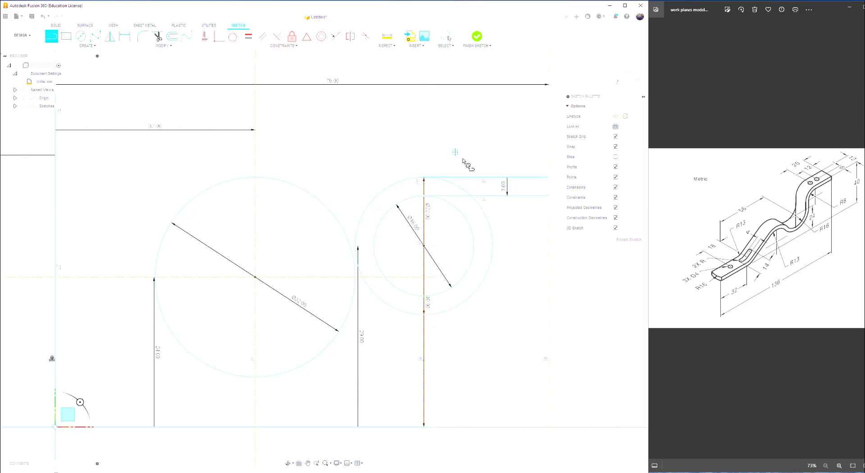
{"action": "left_click", "coordinate": [549, 180]}
{"action": "right_click", "coordinate": [542, 214]}
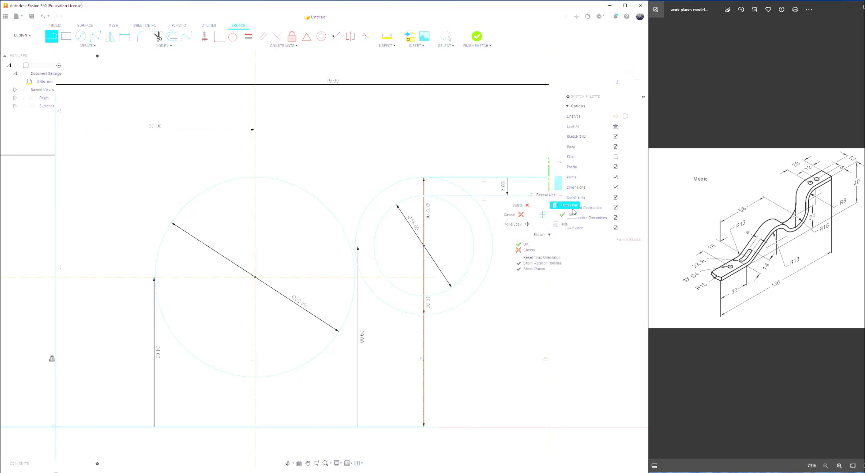
{"action": "key", "text": "Escape"}
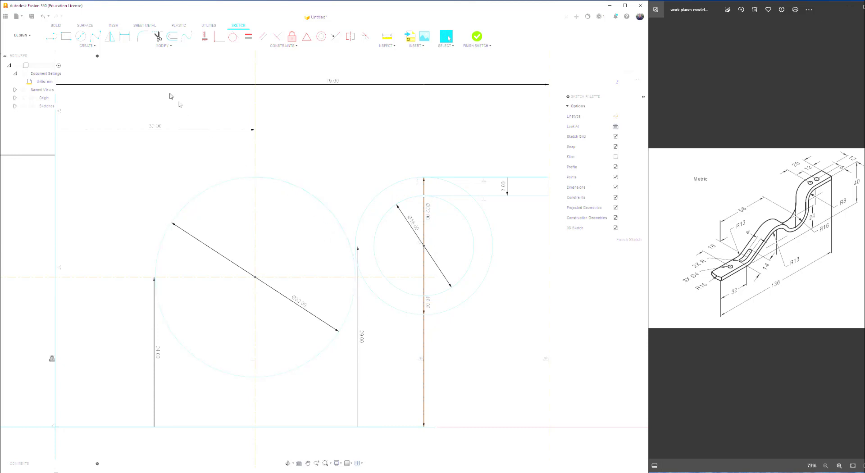
Draw a 38 mm diameter circle concentric with the large left circle
{"action": "left_click", "coordinate": [80, 38]}
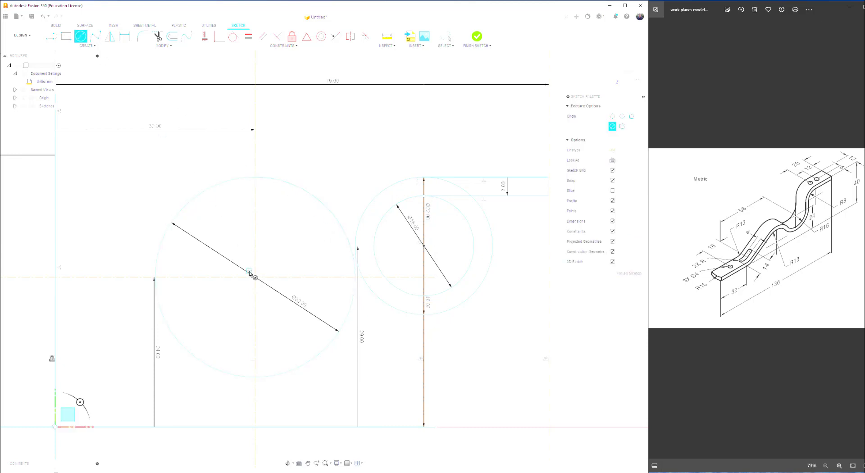
{"action": "left_click", "coordinate": [255, 276]}
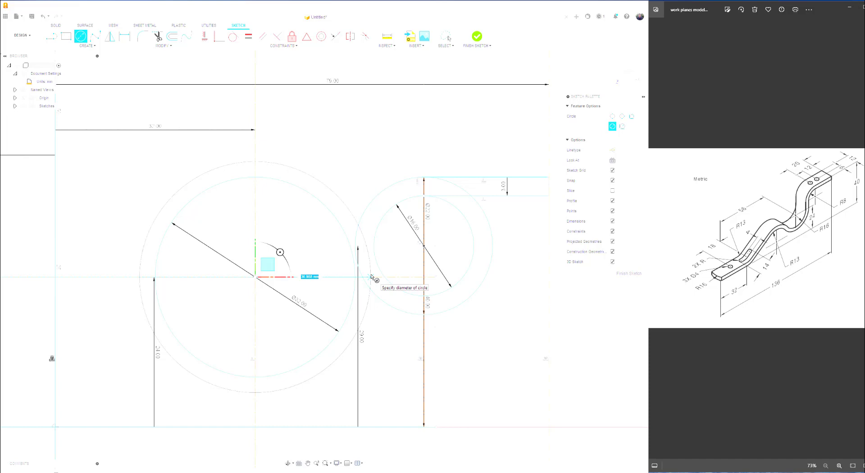
{"action": "key", "text": "Escape"}
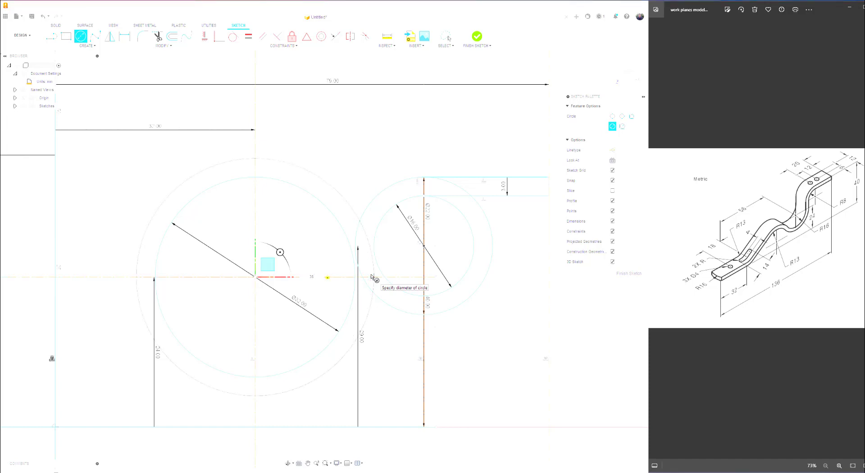
{"action": "key", "text": "Return"}
{"action": "key", "text": "Escape"}
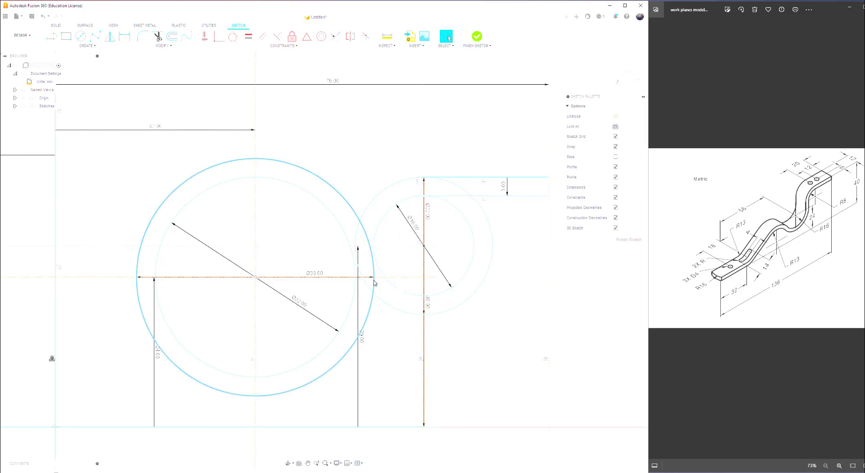
{"action": "left_click", "coordinate": [51, 37]}
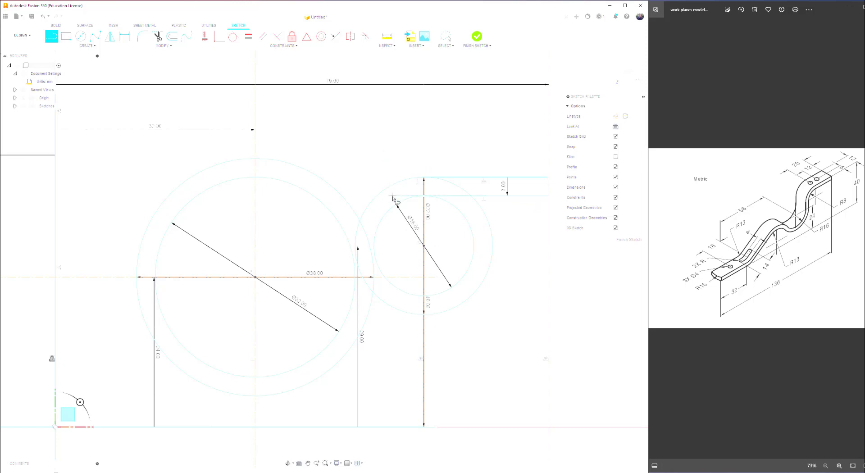
{"action": "scroll", "coordinate": [380, 248], "scroll_direction": "up", "scroll_amount": 5}
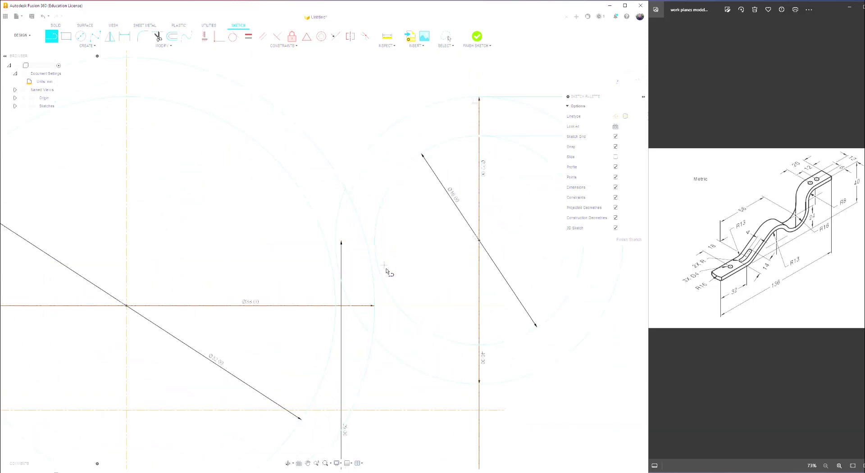
Draw a vertical line upward from the small circle's lower left between the circles
{"action": "left_click", "coordinate": [374, 371]}
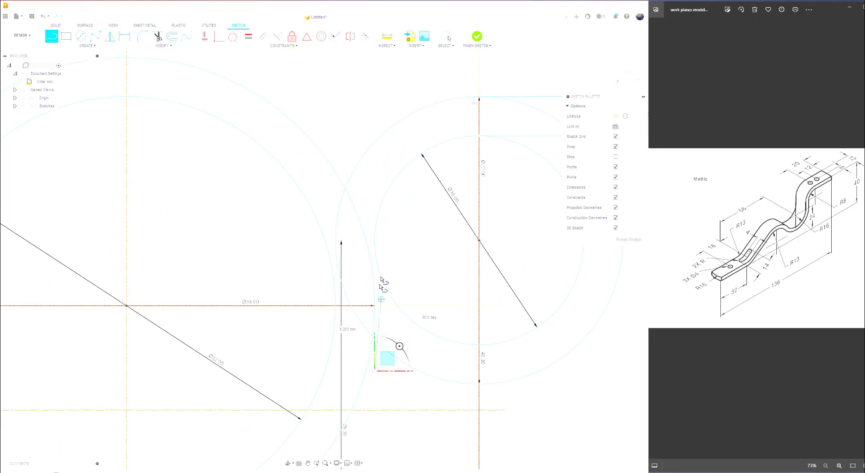
{"action": "left_click", "coordinate": [374, 195]}
{"action": "right_click", "coordinate": [375, 196]}
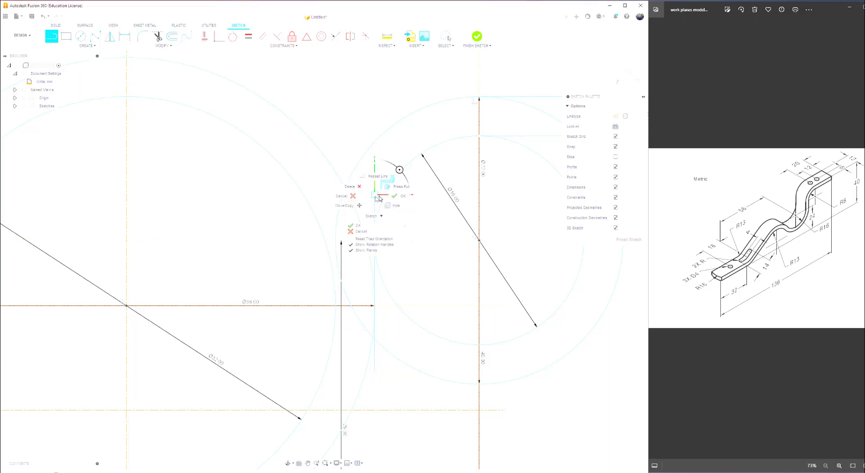
{"action": "left_click", "coordinate": [361, 225]}
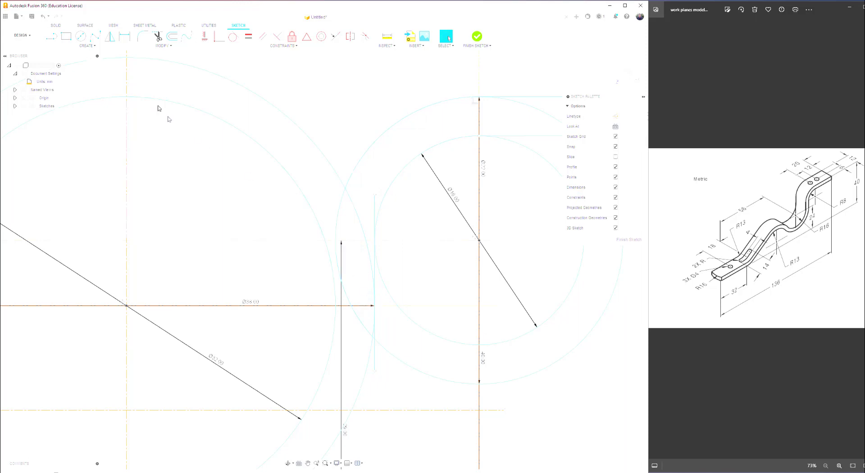
Trim the vertical line's excess ends and the 38 mm circle's arc into one connecting segment
{"action": "left_click", "coordinate": [159, 37]}
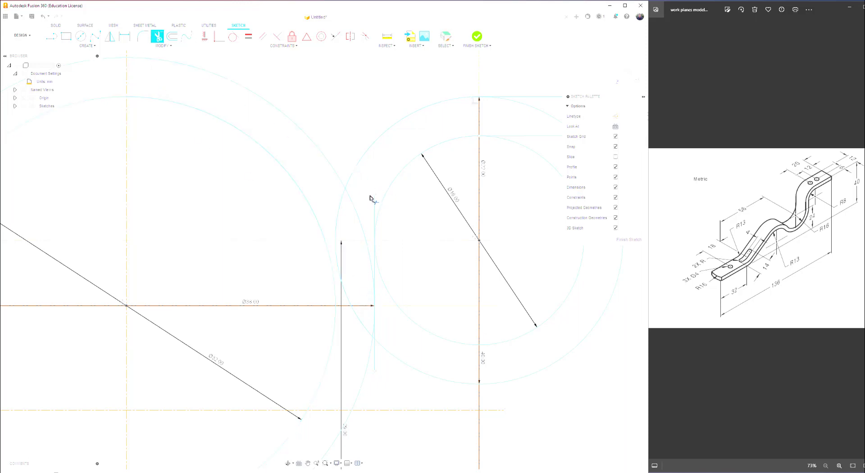
{"action": "left_click", "coordinate": [375, 203]}
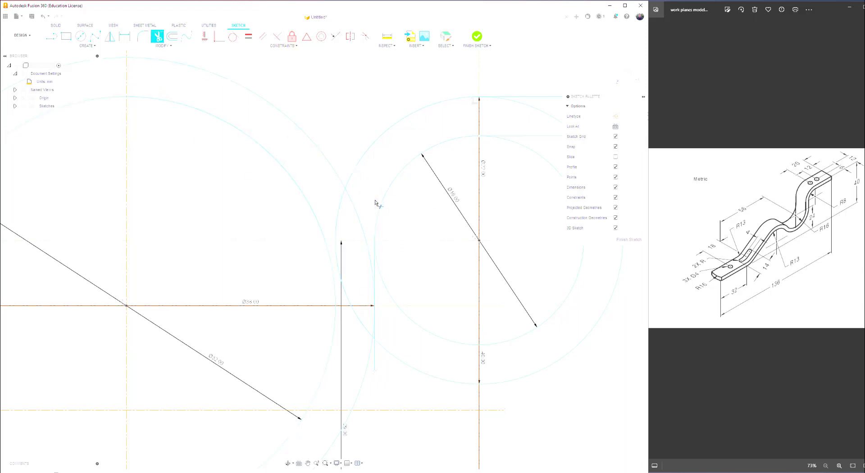
{"action": "left_click", "coordinate": [375, 364]}
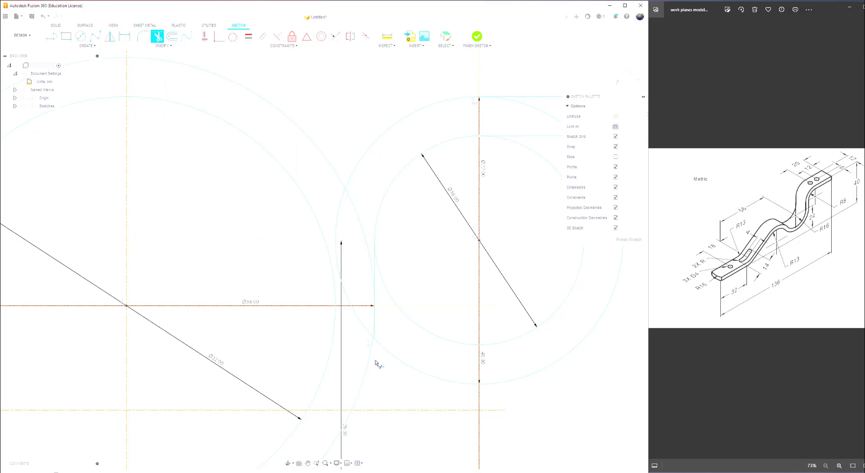
{"action": "left_click", "coordinate": [375, 334]}
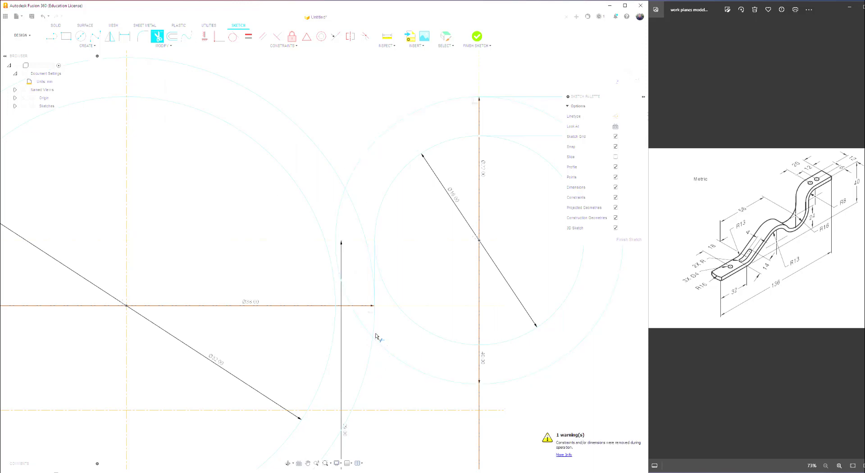
{"action": "left_click", "coordinate": [376, 266]}
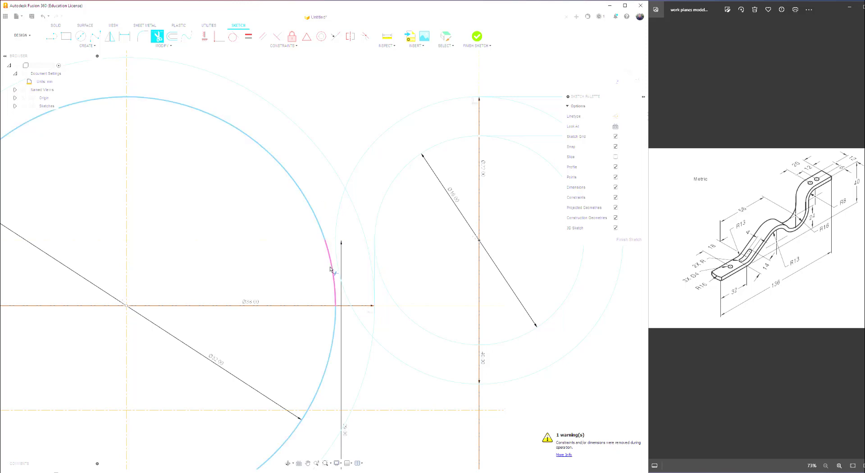
{"action": "left_click", "coordinate": [372, 267]}
{"action": "left_click", "coordinate": [376, 268]}
{"action": "left_click", "coordinate": [171, 37]}
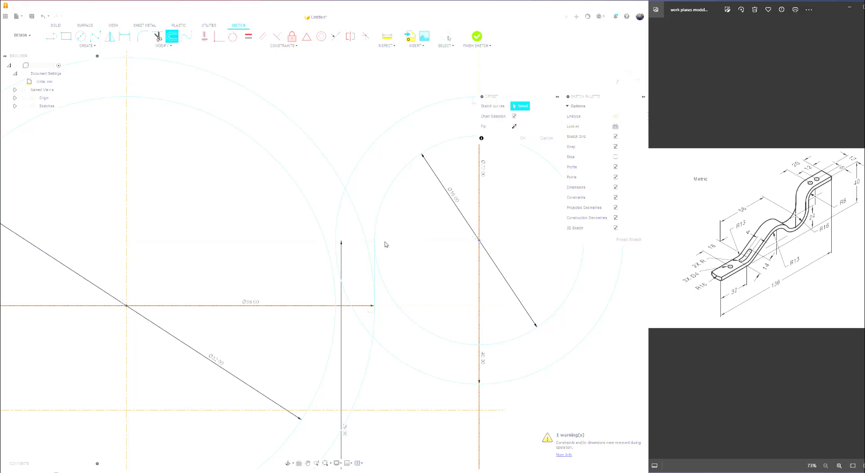
{"action": "left_click", "coordinate": [376, 267]}
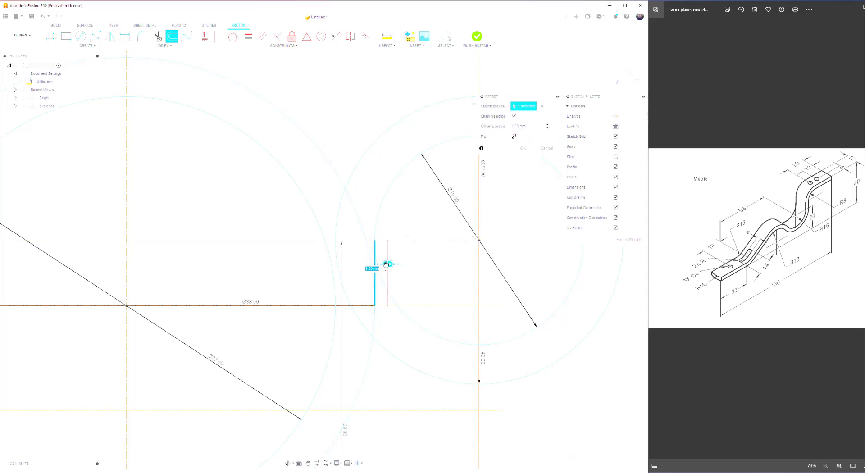
{"action": "left_click_drag", "start_coordinate": [388, 264], "coordinate": [328, 262]}
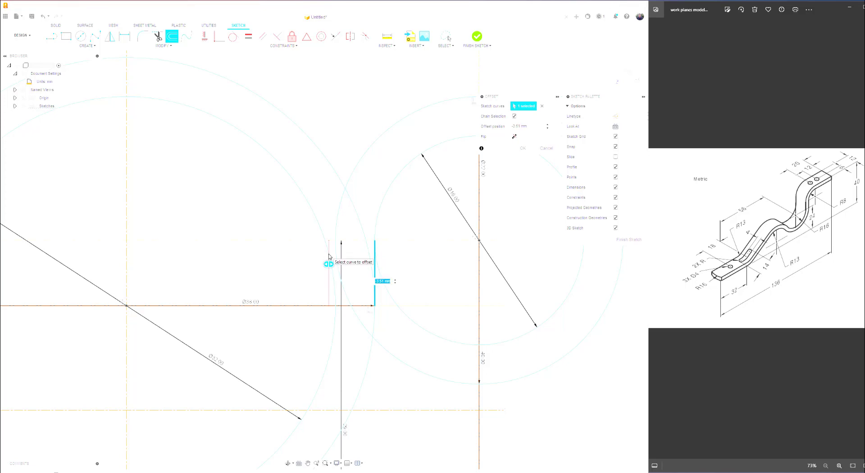
{"action": "type", "text": "-6"}
{"action": "key", "text": "Return"}
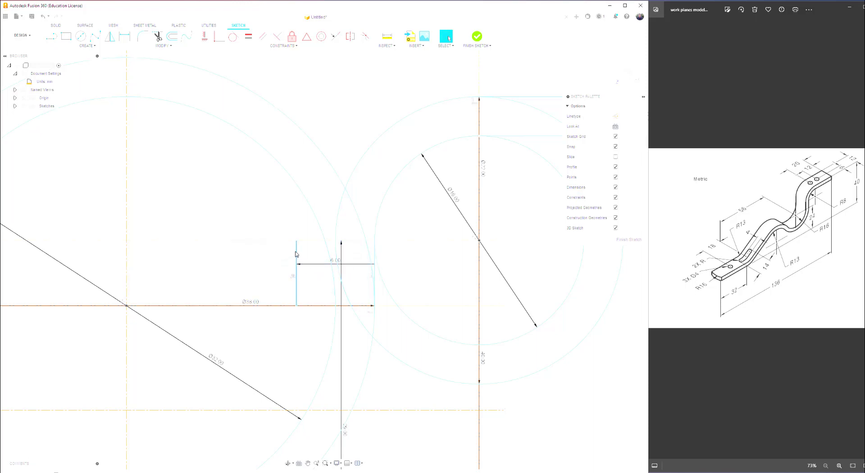
{"action": "double_click", "coordinate": [334, 262]}
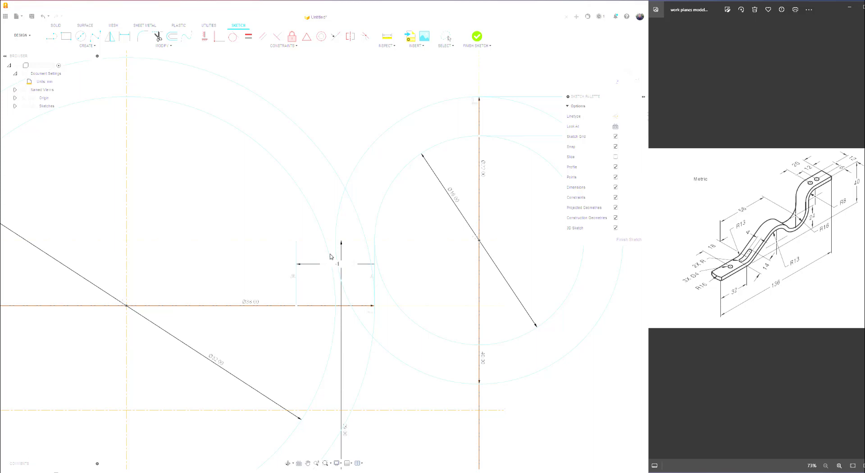
{"action": "type", "text": "3"}
{"action": "key", "text": "Return"}
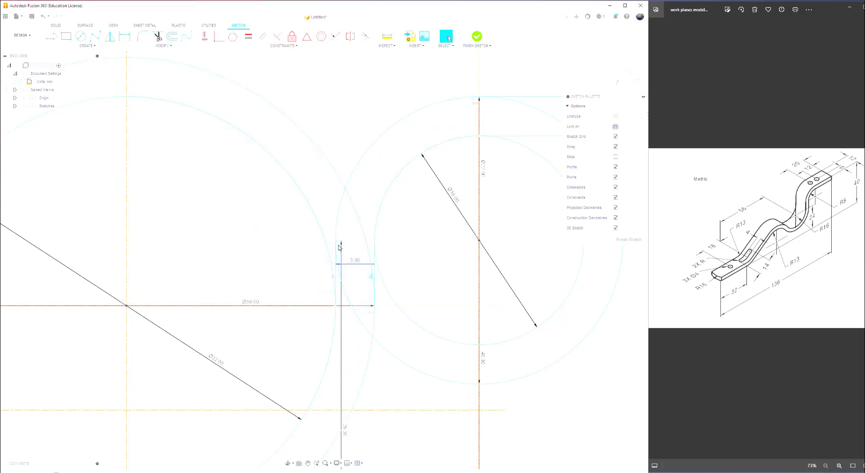
{"action": "scroll", "coordinate": [378, 276], "scroll_direction": "up", "scroll_amount": 2}
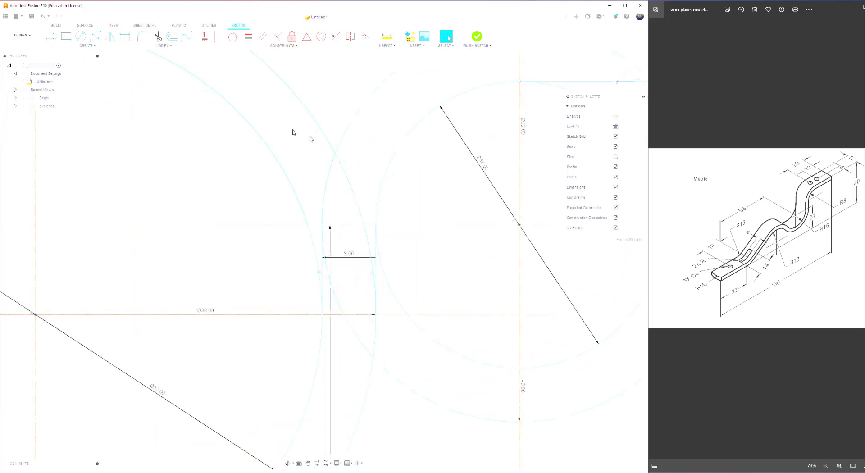
Trim the unwanted upper, left and lower arc sections of the large circles
{"action": "left_click", "coordinate": [157, 38]}
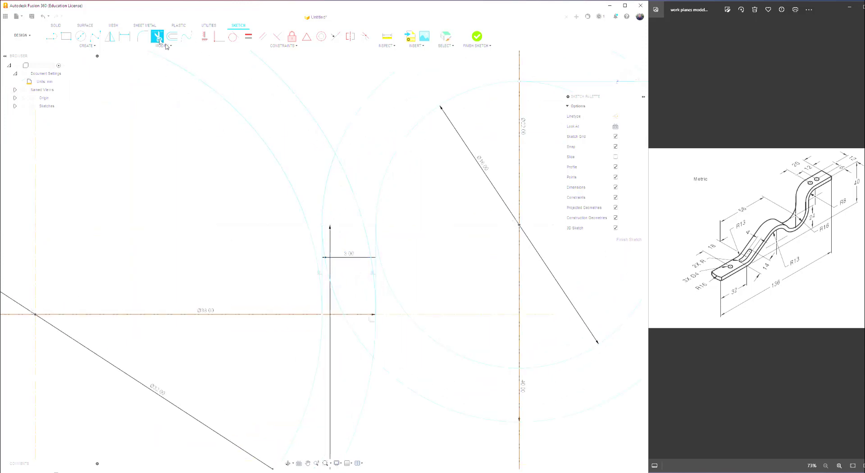
{"action": "left_click", "coordinate": [308, 110]}
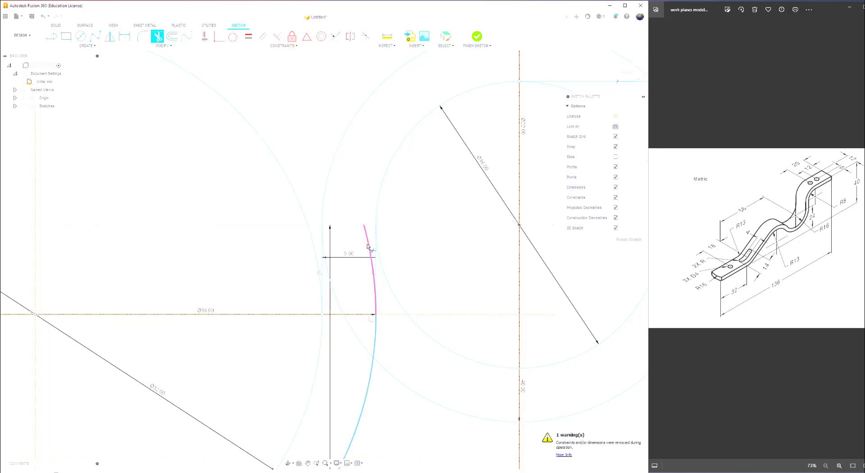
{"action": "left_click", "coordinate": [367, 248]}
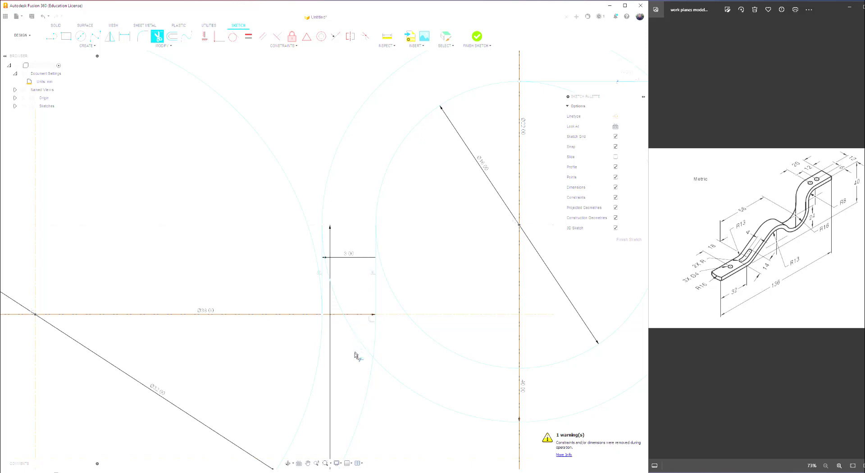
{"action": "left_click", "coordinate": [336, 301]}
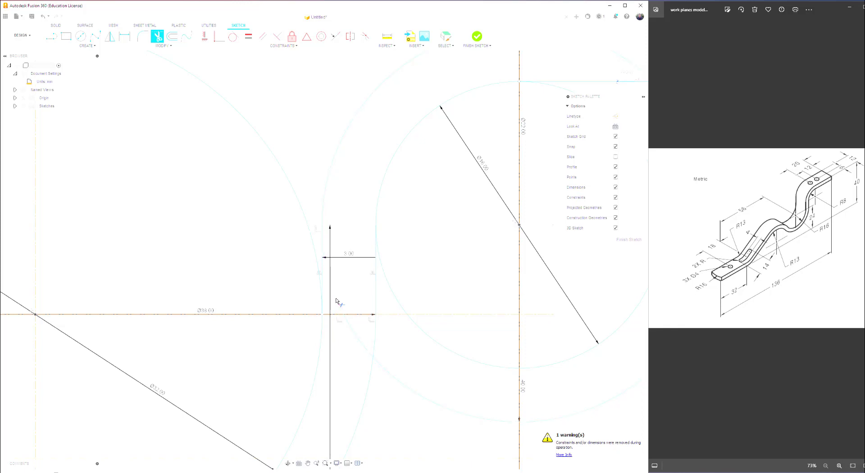
{"action": "left_click", "coordinate": [381, 261]}
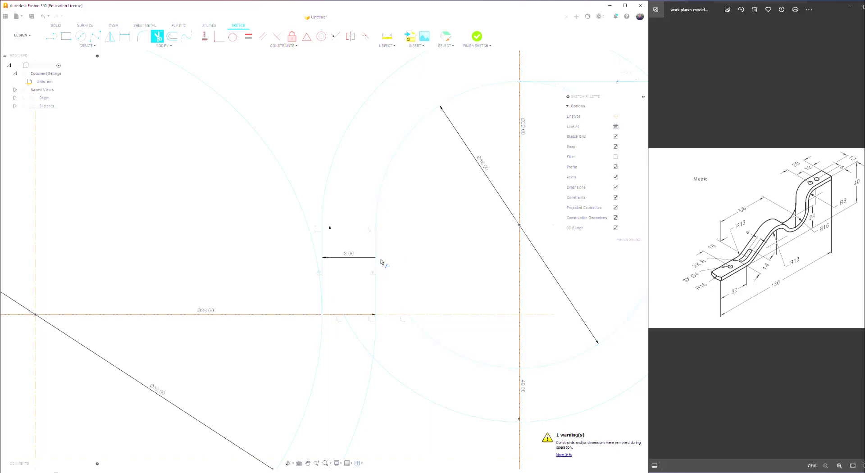
{"action": "left_click", "coordinate": [354, 337]}
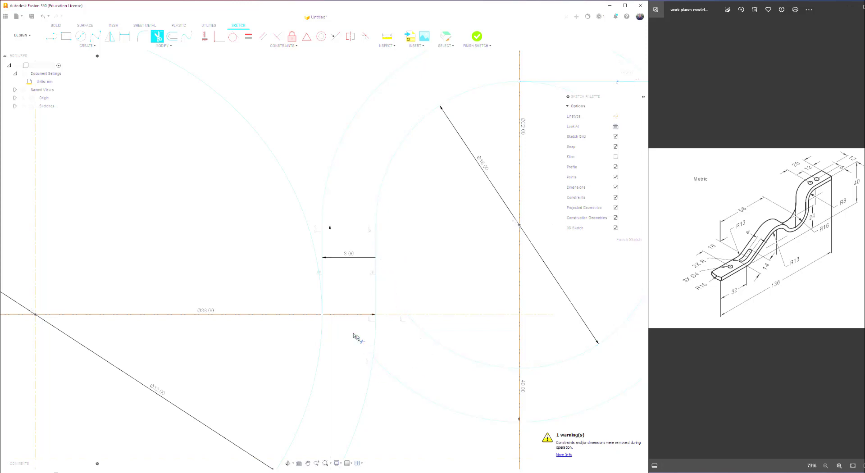
{"action": "left_click", "coordinate": [413, 326]}
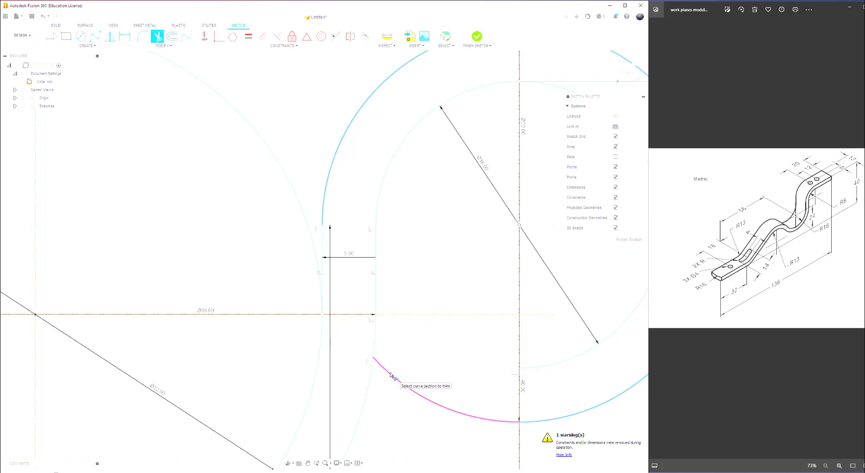
{"action": "left_click", "coordinate": [455, 395]}
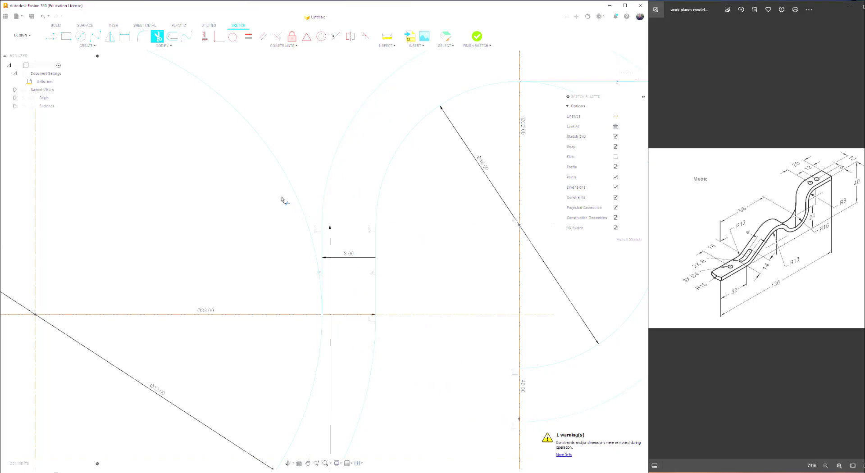
{"action": "left_click", "coordinate": [317, 253]}
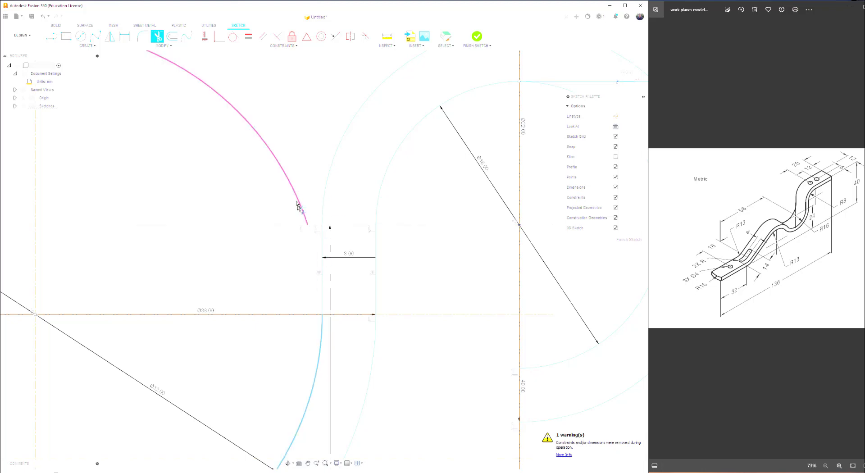
Trim the small circle's right half and the leftover arcs near the top rectangle
{"action": "scroll", "coordinate": [277, 263], "scroll_direction": "down", "scroll_amount": 2}
{"action": "scroll", "coordinate": [279, 261], "scroll_direction": "down", "scroll_amount": 3}
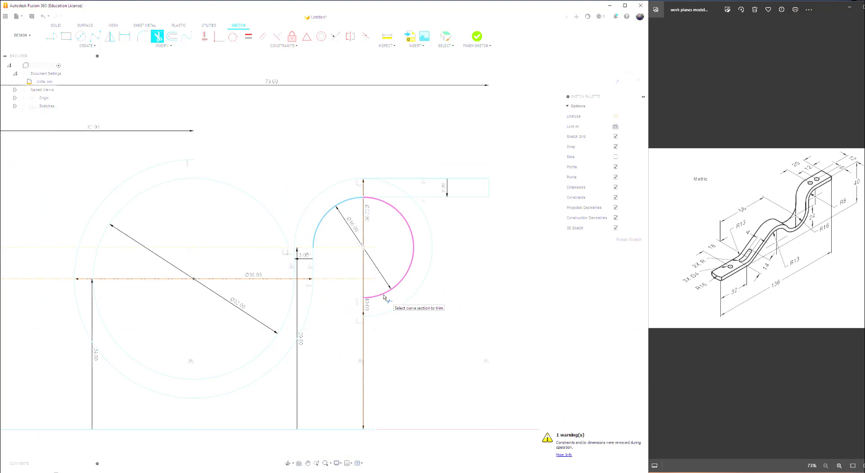
{"action": "left_click", "coordinate": [384, 296]}
{"action": "left_click", "coordinate": [393, 310]}
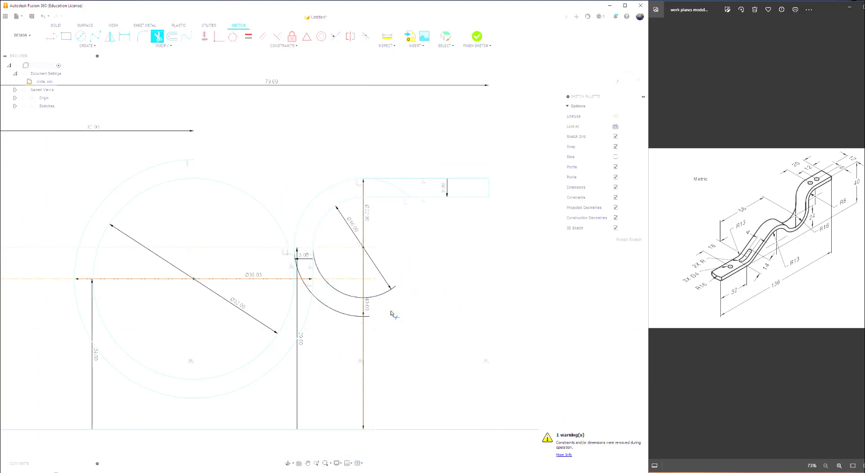
{"action": "left_click", "coordinate": [403, 192]}
Trim the horizontal line's left part and draw a Ø32 circle concentric with the Ø26 circle
{"action": "scroll", "coordinate": [158, 278], "scroll_direction": "down", "scroll_amount": 4}
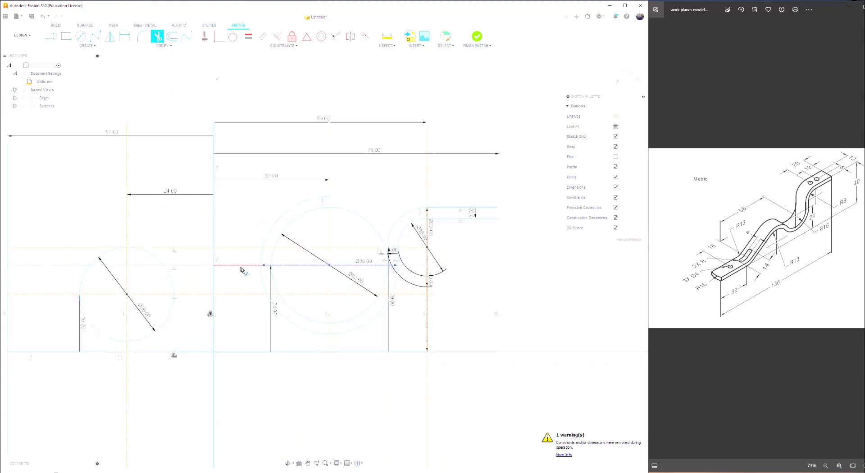
{"action": "left_click", "coordinate": [241, 270]}
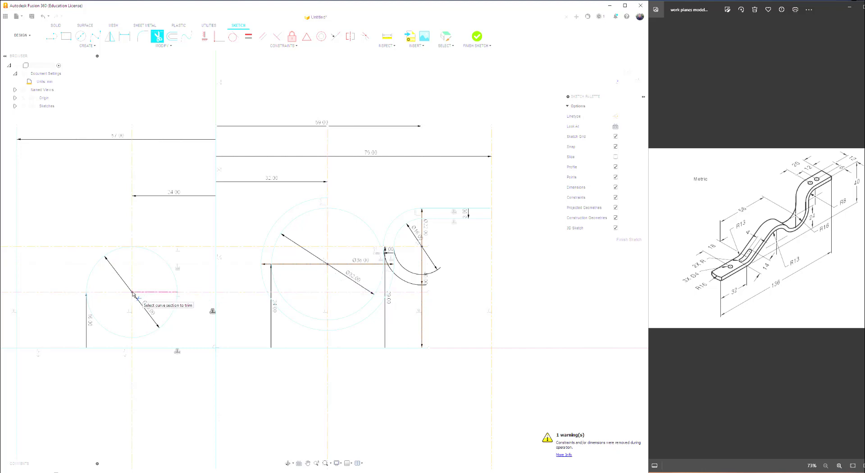
{"action": "left_click", "coordinate": [80, 37]}
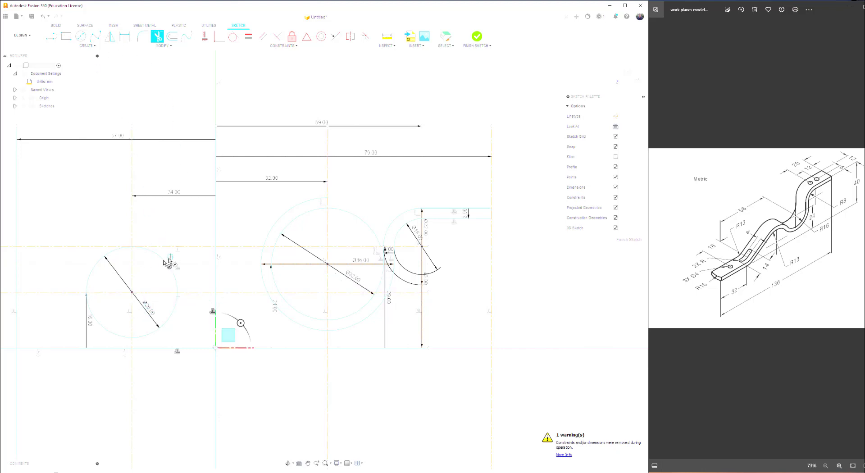
{"action": "left_click", "coordinate": [132, 292]}
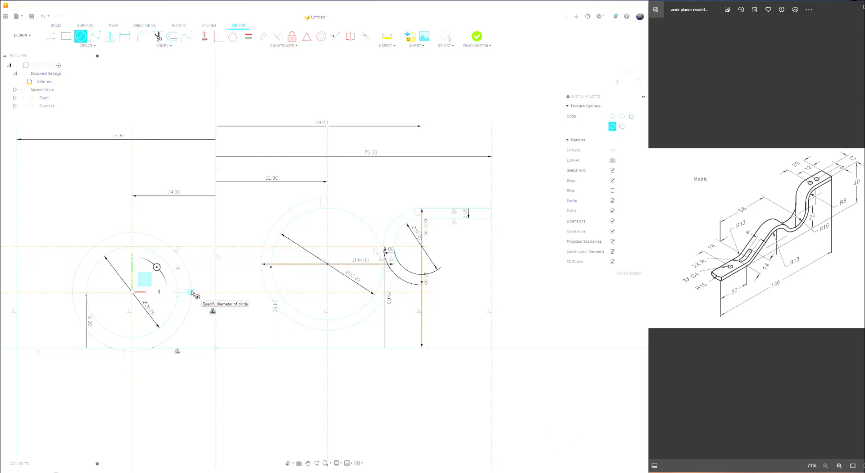
{"action": "key", "text": "Return"}
{"action": "key", "text": "Escape"}
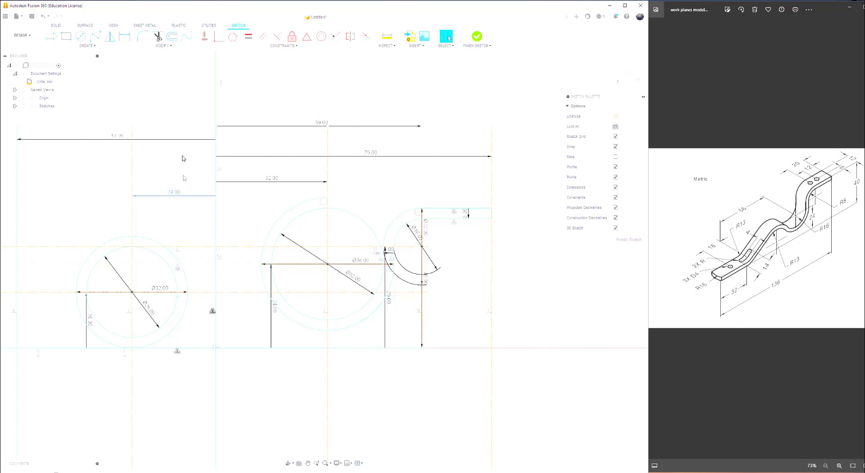
Offset the bottom line 8 mm upward and convert it to a construction line
{"action": "left_click", "coordinate": [171, 37]}
{"action": "left_click", "coordinate": [240, 348]}
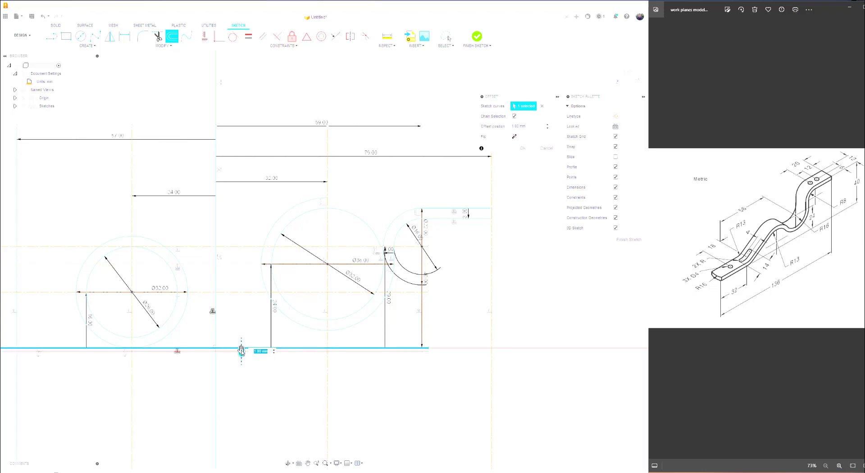
{"action": "left_click_drag", "start_coordinate": [241, 350], "coordinate": [240, 338]}
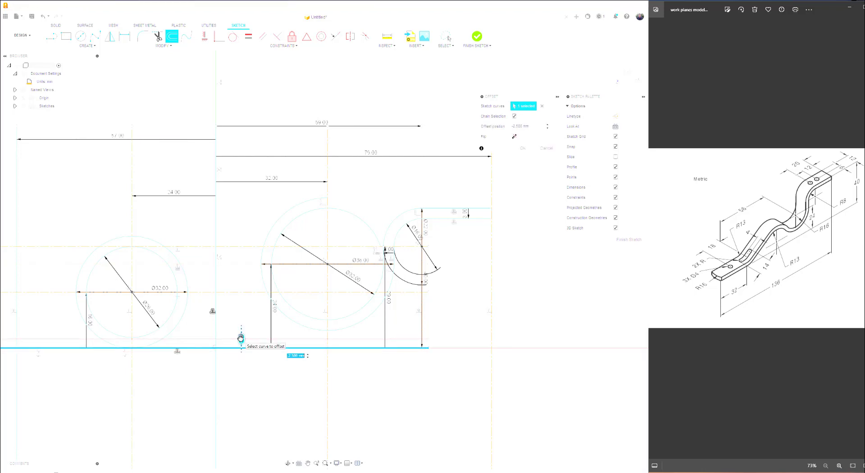
{"action": "key", "text": "BackSpace"}
{"action": "key", "text": "Return"}
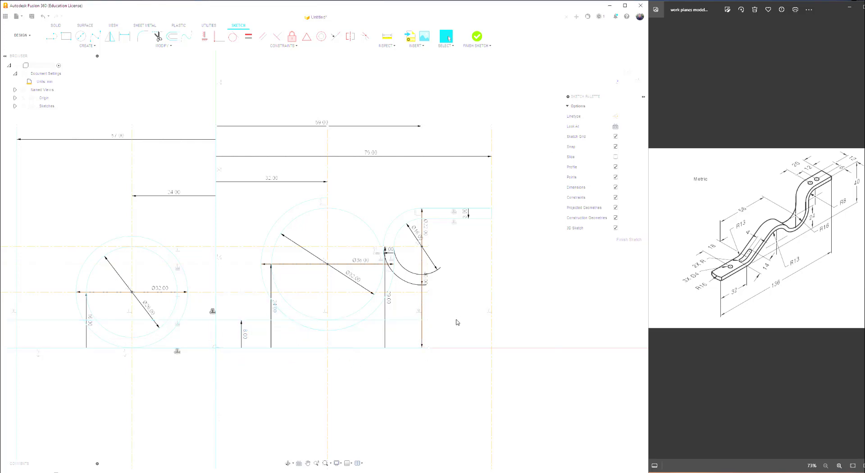
{"action": "left_click", "coordinate": [408, 320]}
{"action": "right_click", "coordinate": [408, 321]}
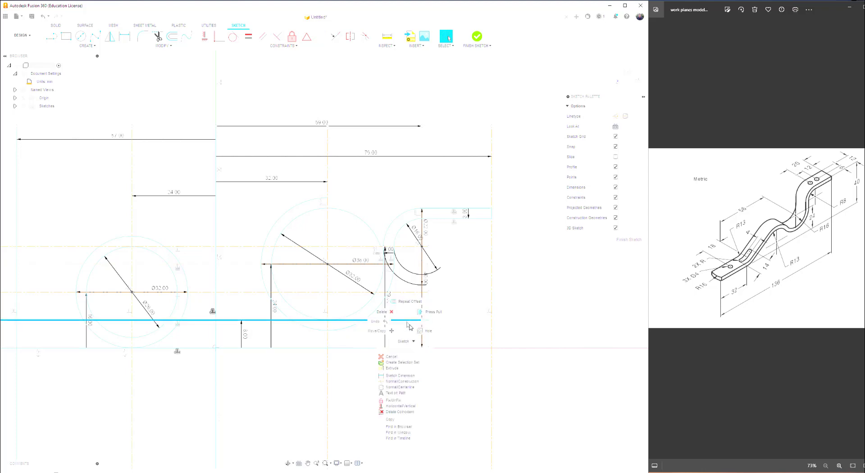
{"action": "left_click", "coordinate": [407, 383]}
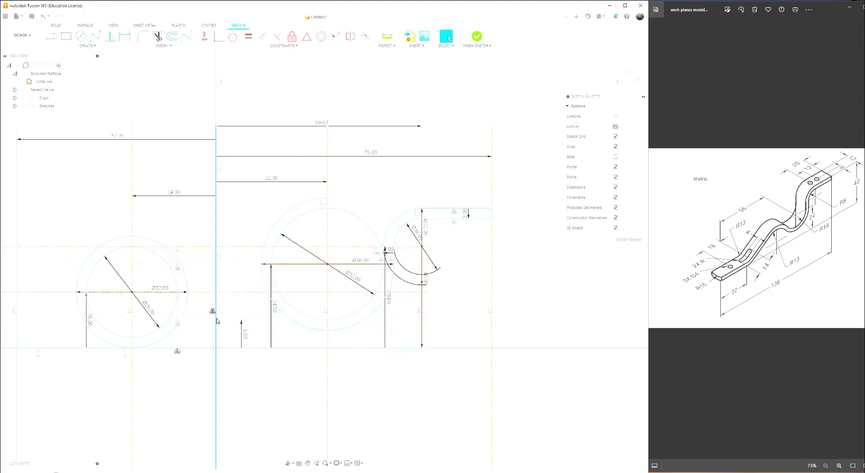
Draw concentric 28 mm and 32 mm circles centered on the same point of the line
{"action": "left_click", "coordinate": [81, 38]}
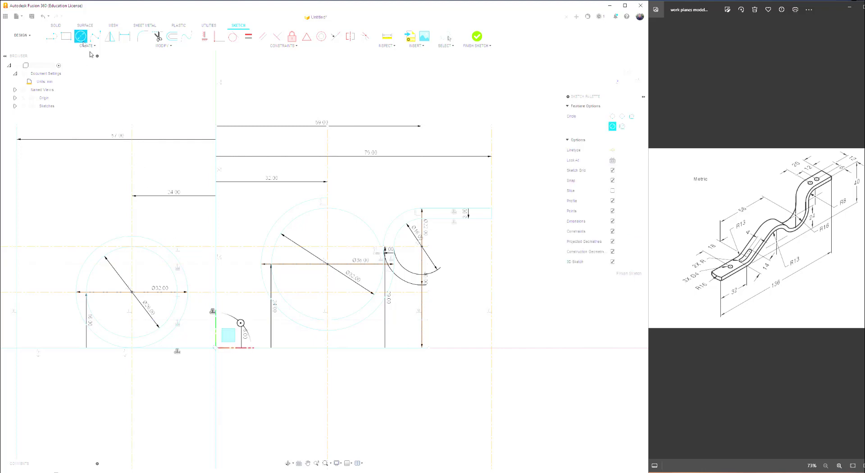
{"action": "left_click", "coordinate": [216, 320]}
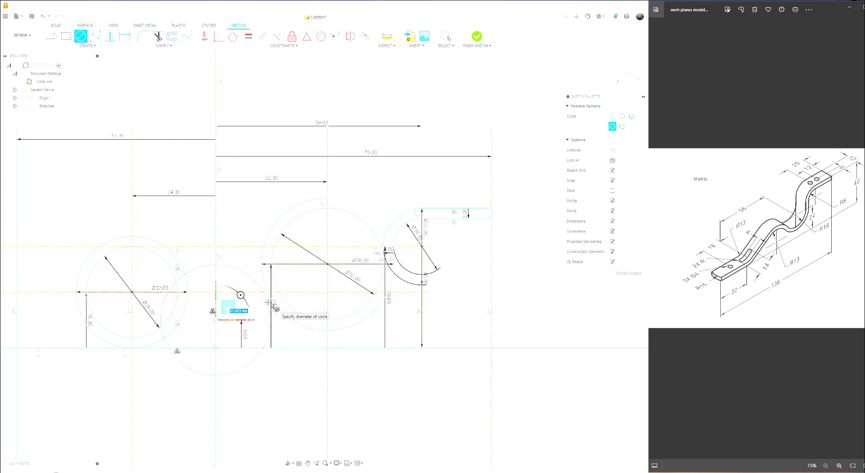
{"action": "key", "text": "BackSpace"}
{"action": "type", "text": "28"}
{"action": "key", "text": "Return"}
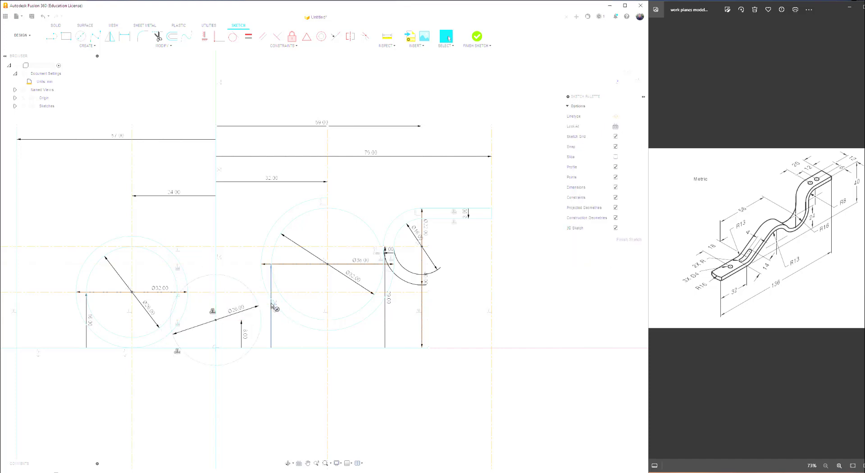
{"action": "key", "text": "Escape"}
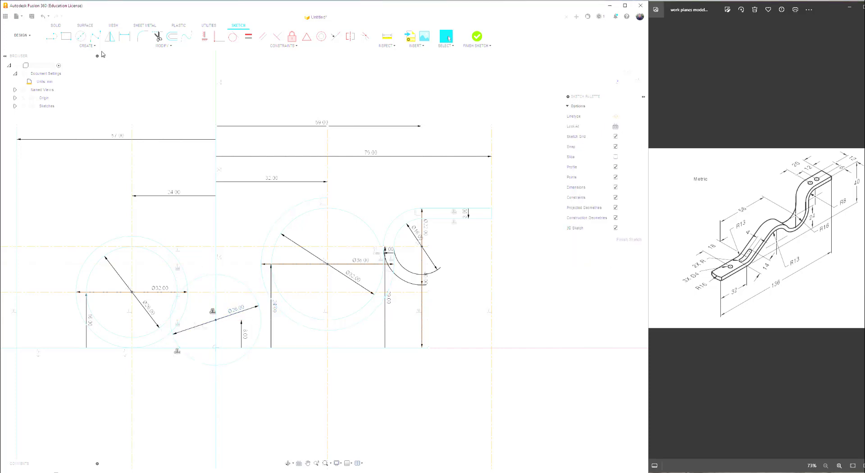
{"action": "left_click", "coordinate": [81, 37]}
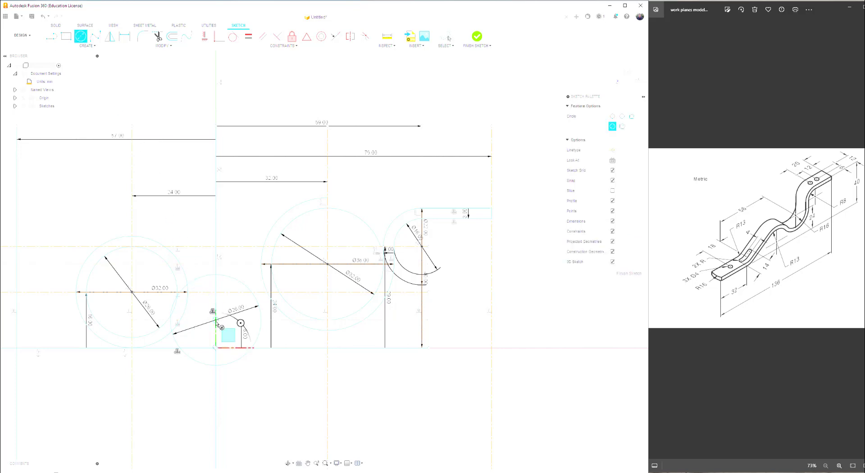
{"action": "left_click", "coordinate": [216, 319]}
{"action": "type", "text": "32.276"}
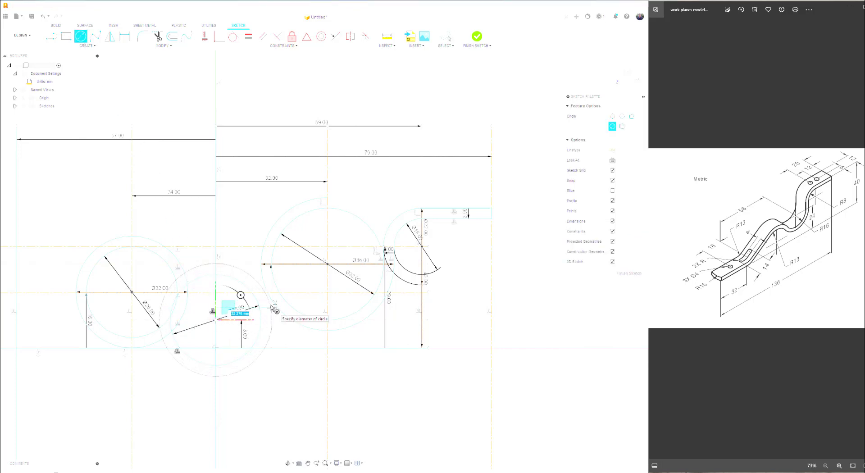
{"action": "key", "text": "Return"}
{"action": "key", "text": "Escape"}
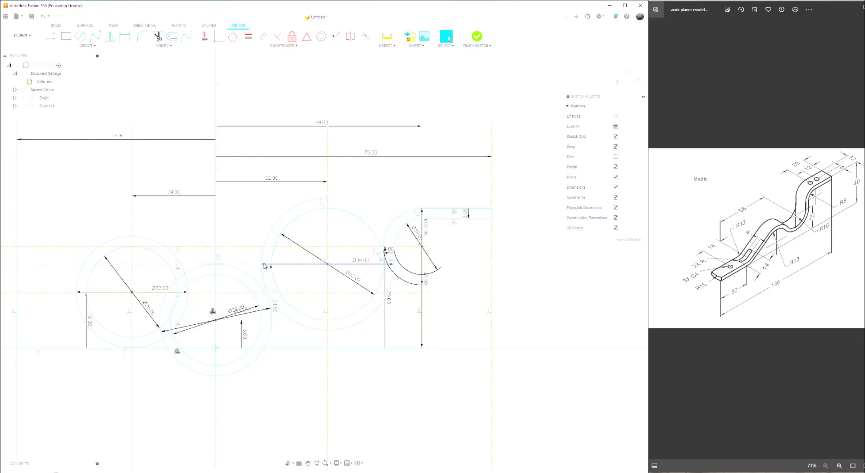
Change the offset line's vertical dimension from 8 to 12, then 14, then 18 mm
{"action": "double_click", "coordinate": [245, 336]}
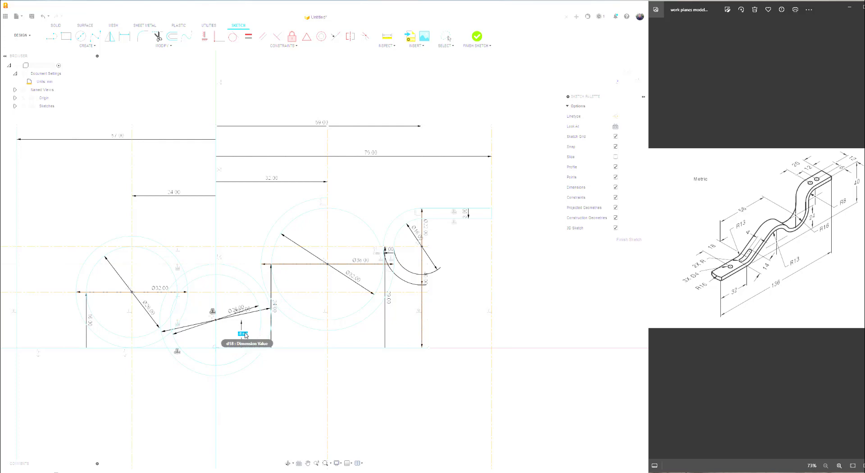
{"action": "type", "text": "12"}
{"action": "key", "text": "Return"}
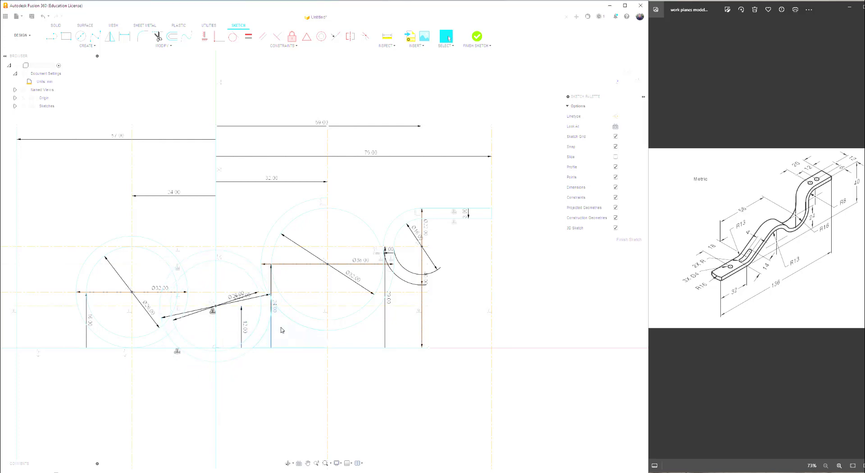
{"action": "double_click", "coordinate": [246, 331]}
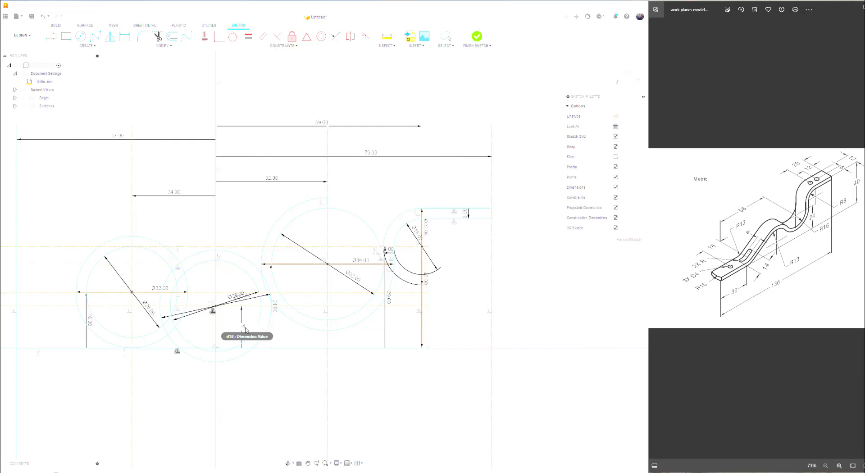
{"action": "key", "text": "Return"}
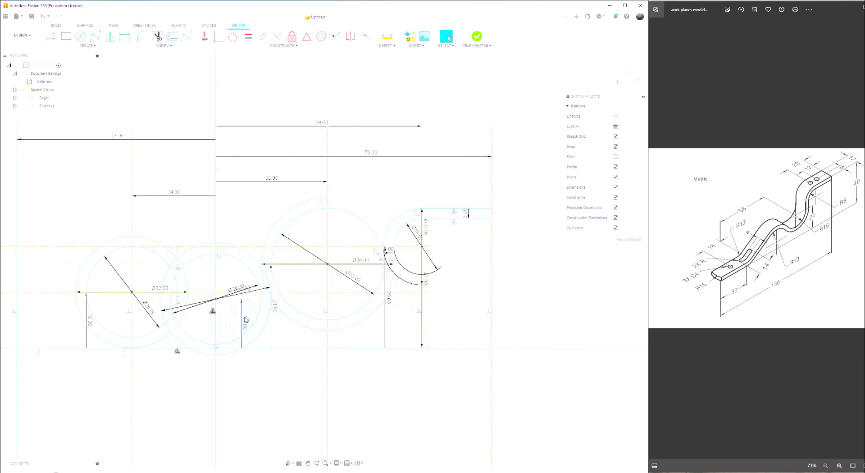
{"action": "double_click", "coordinate": [246, 323]}
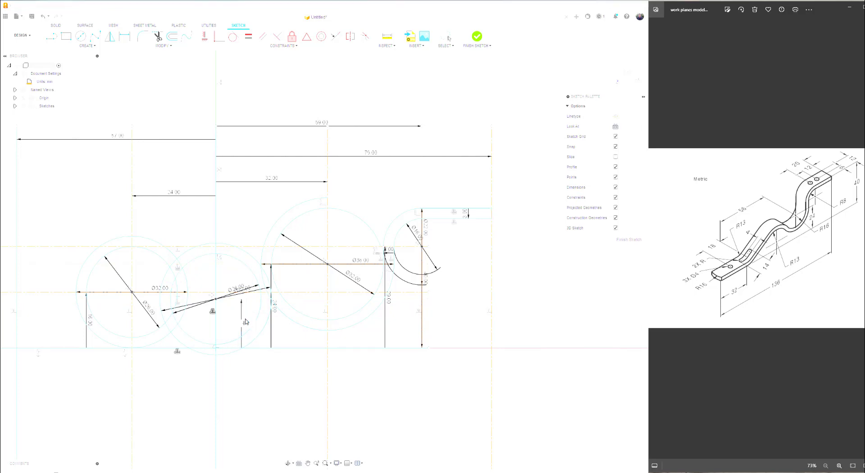
{"action": "type", "text": "18"}
{"action": "key", "text": "Return"}
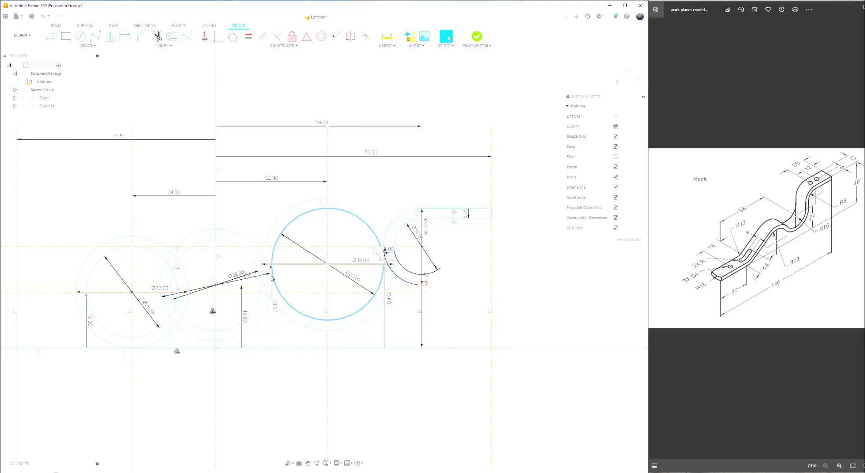
{"action": "scroll", "coordinate": [272, 289], "scroll_direction": "up", "scroll_amount": 4}
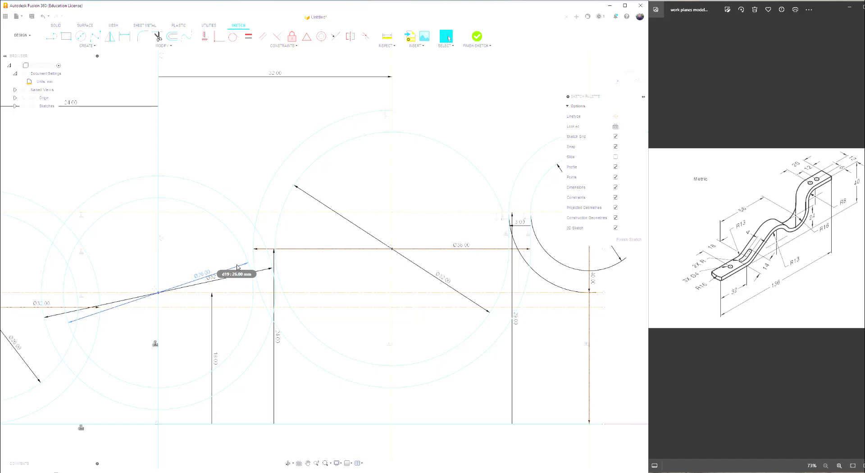
{"action": "scroll", "coordinate": [236, 318], "scroll_direction": "down", "scroll_amount": 3}
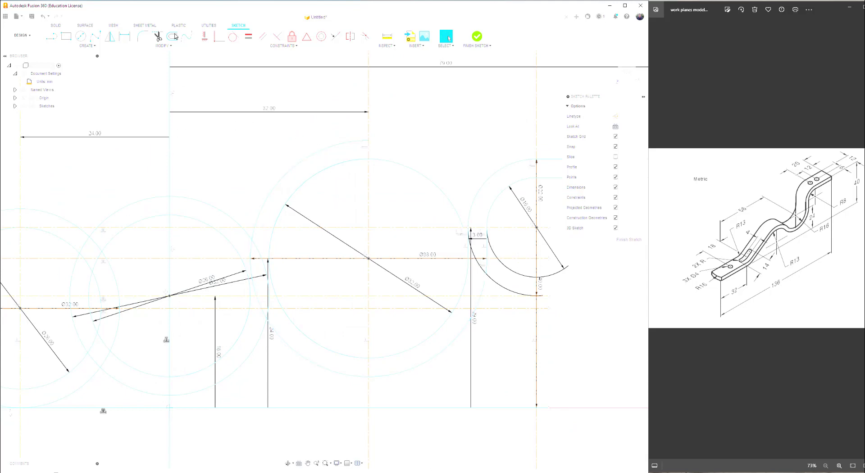
Trim four unwanted arcs off the large middle circle and remove the vertical line's upper part
{"action": "left_click", "coordinate": [158, 37]}
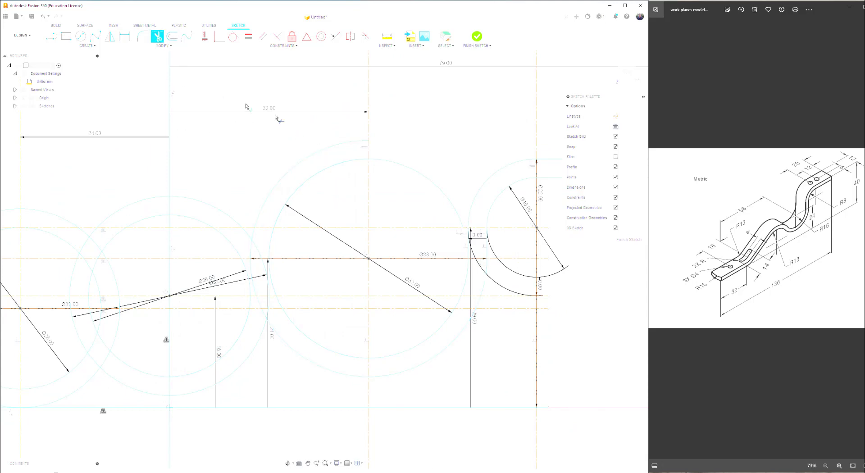
{"action": "left_click", "coordinate": [324, 154]}
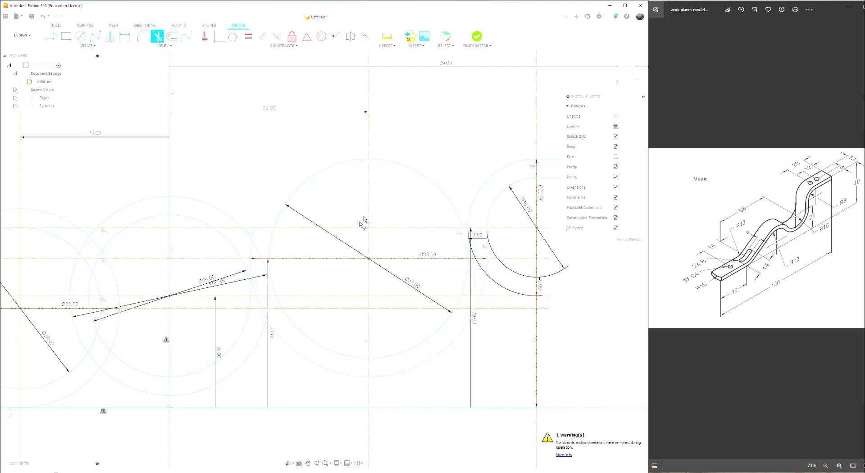
{"action": "left_click", "coordinate": [409, 168]}
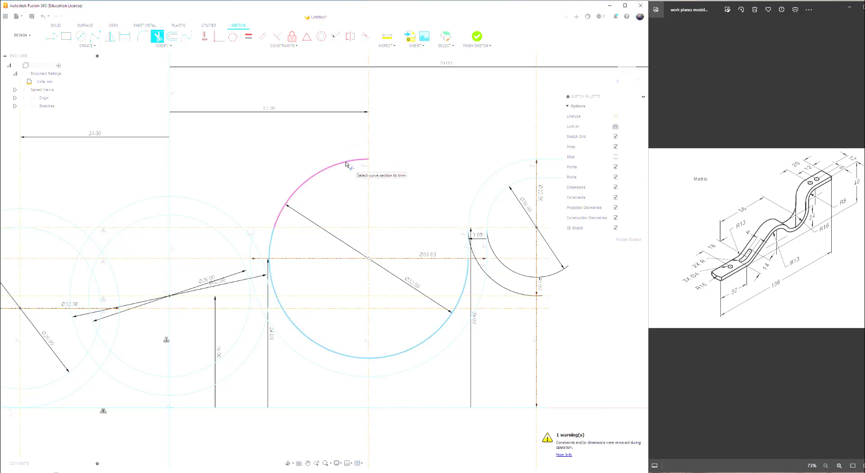
{"action": "left_click", "coordinate": [346, 164]}
{"action": "scroll", "coordinate": [361, 198], "scroll_direction": "down", "scroll_amount": 2}
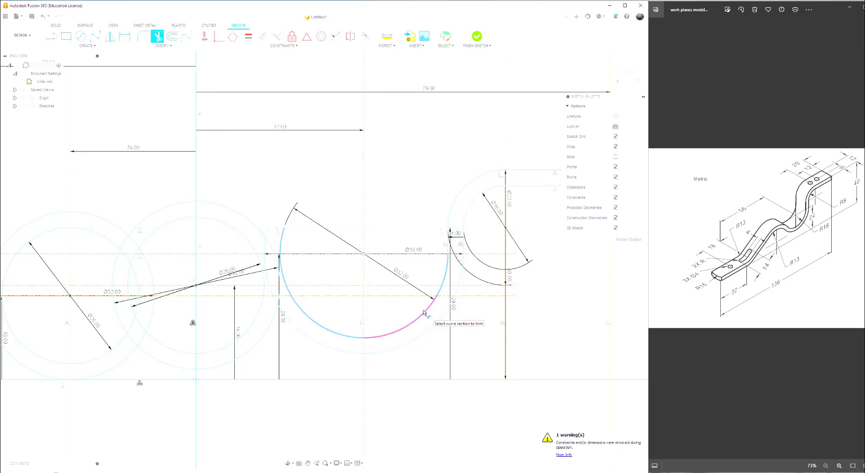
{"action": "left_click", "coordinate": [372, 337]}
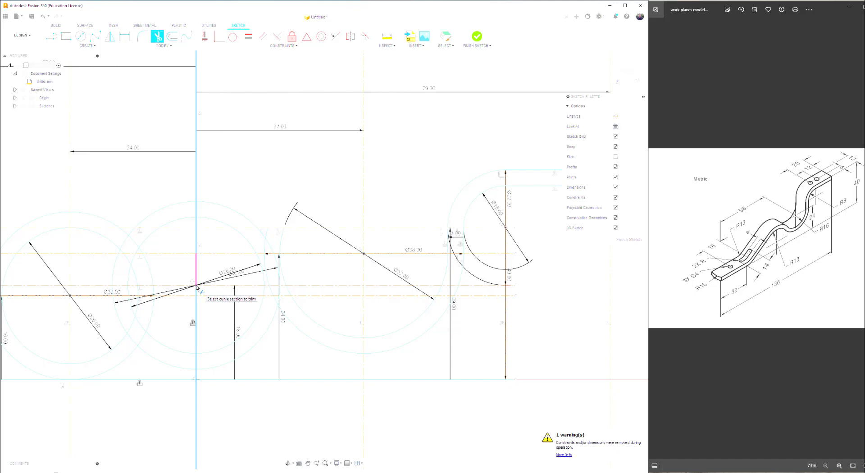
{"action": "left_click", "coordinate": [195, 179]}
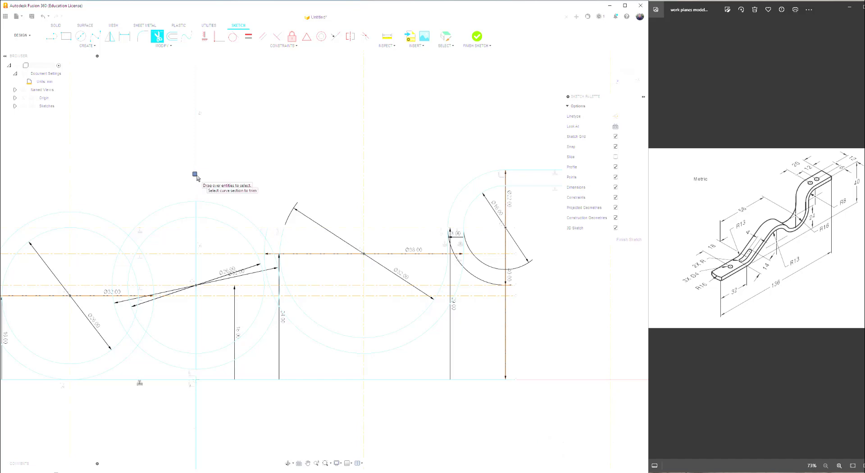
Nudge the shared centre point of the left concentric circles a few units to the right
{"action": "key", "text": "Escape"}
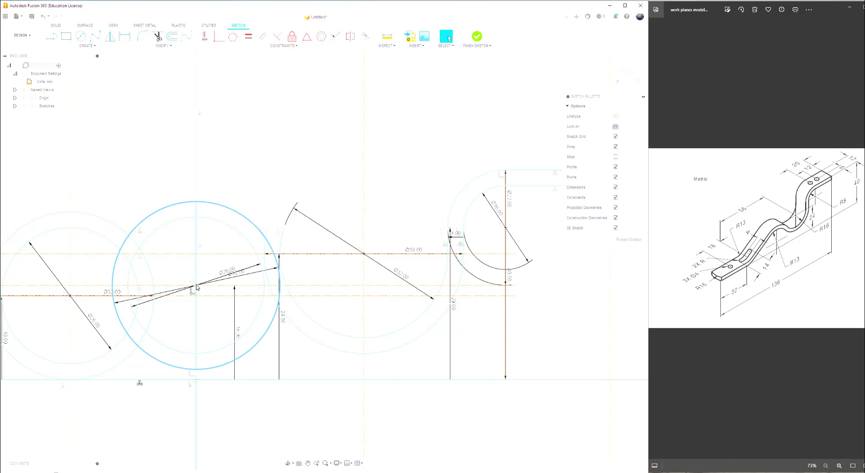
{"action": "left_click_drag", "start_coordinate": [197, 286], "coordinate": [202, 287]}
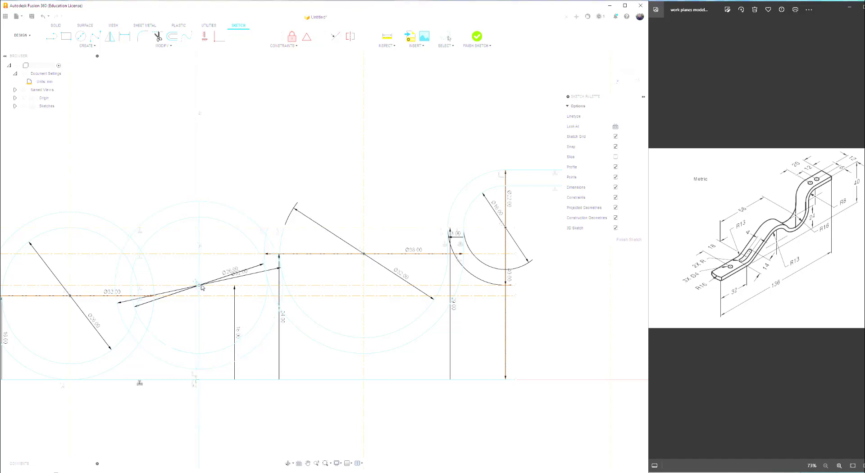
{"action": "left_click_drag", "start_coordinate": [201, 288], "coordinate": [201, 287]}
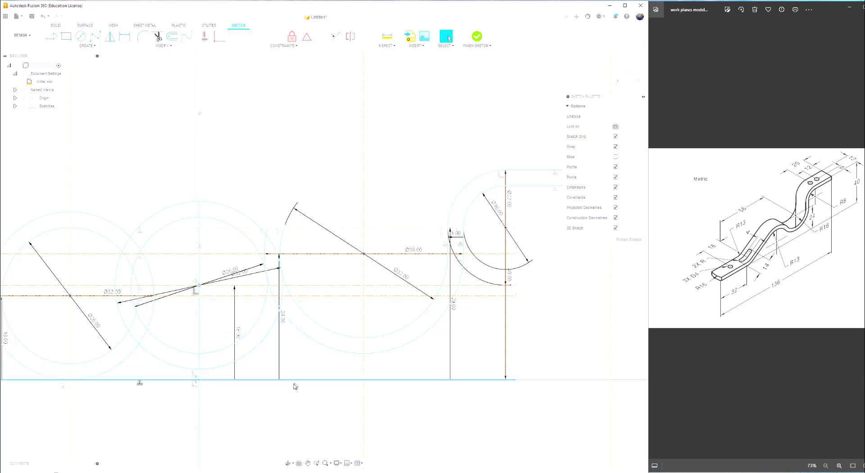
{"action": "scroll", "coordinate": [216, 306], "scroll_direction": "up", "scroll_amount": 4}
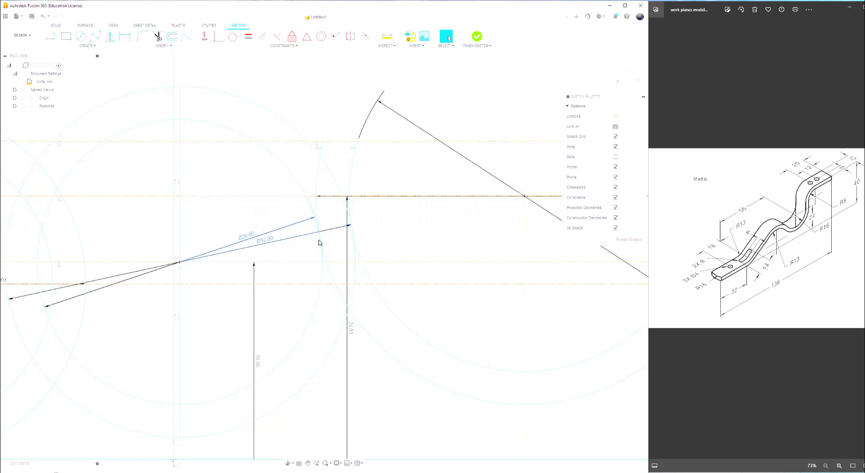
Trim the large circle's arc pieces above, between and below the connecting lines, keeping a shorter upper arc
{"action": "left_click", "coordinate": [157, 36]}
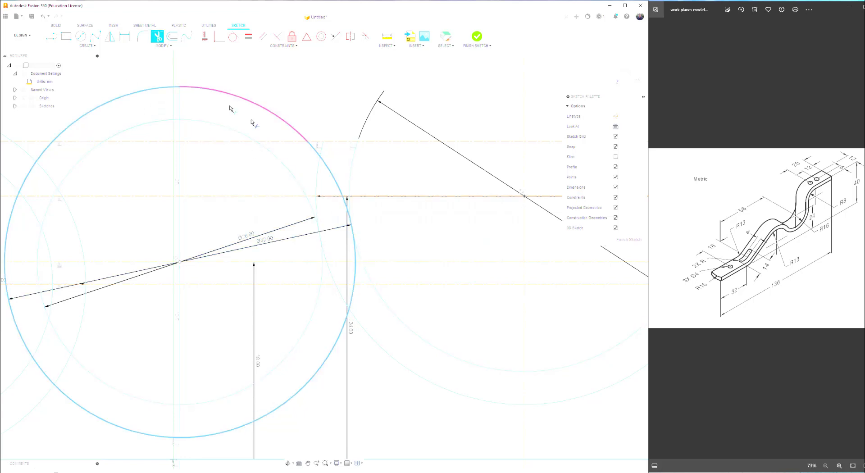
{"action": "left_click", "coordinate": [322, 149]}
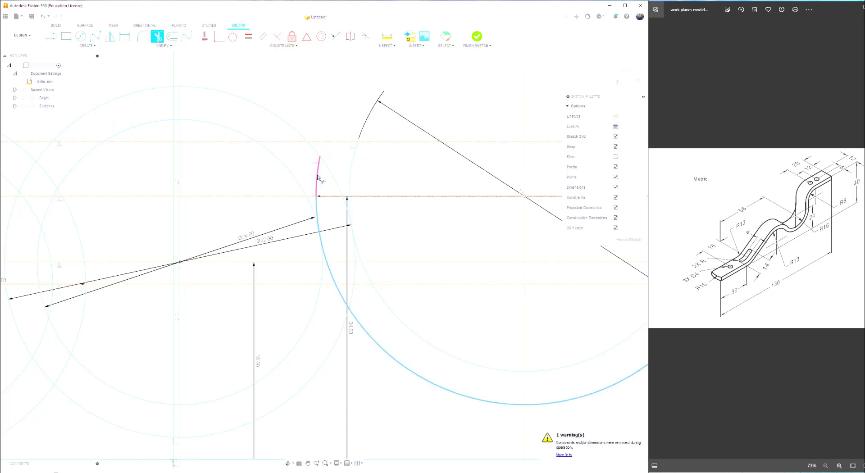
{"action": "left_click", "coordinate": [318, 185]}
{"action": "left_click", "coordinate": [317, 211]}
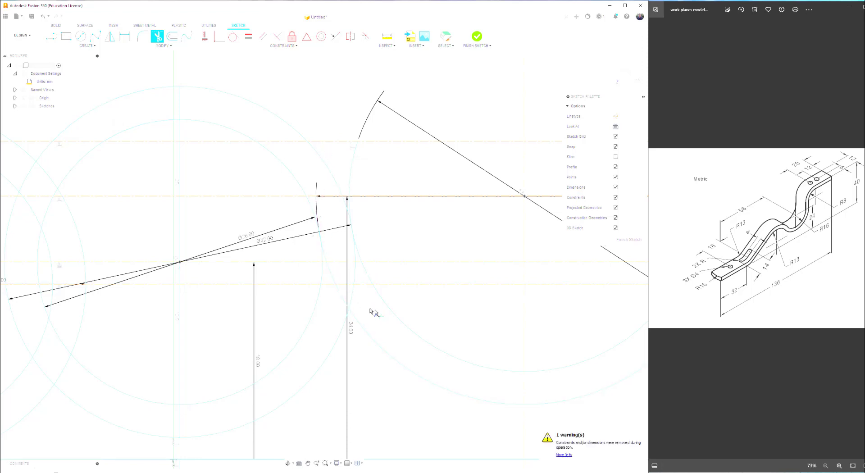
{"action": "left_click", "coordinate": [355, 256]}
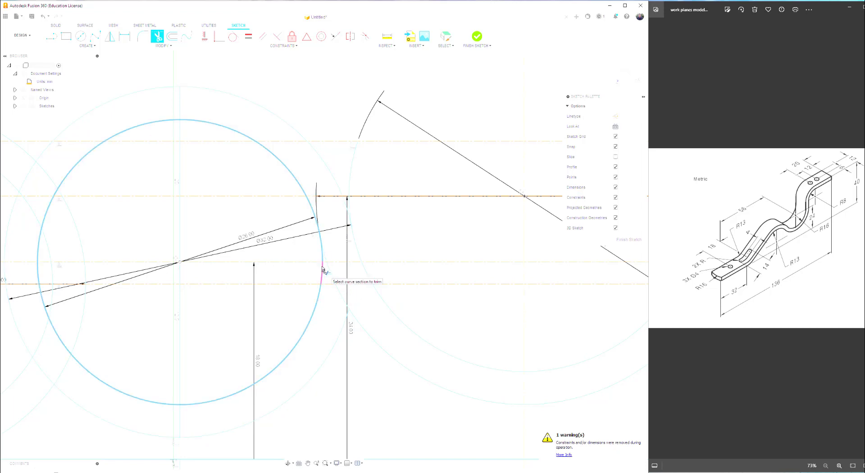
{"action": "left_click", "coordinate": [321, 250]}
{"action": "left_click", "coordinate": [322, 275]}
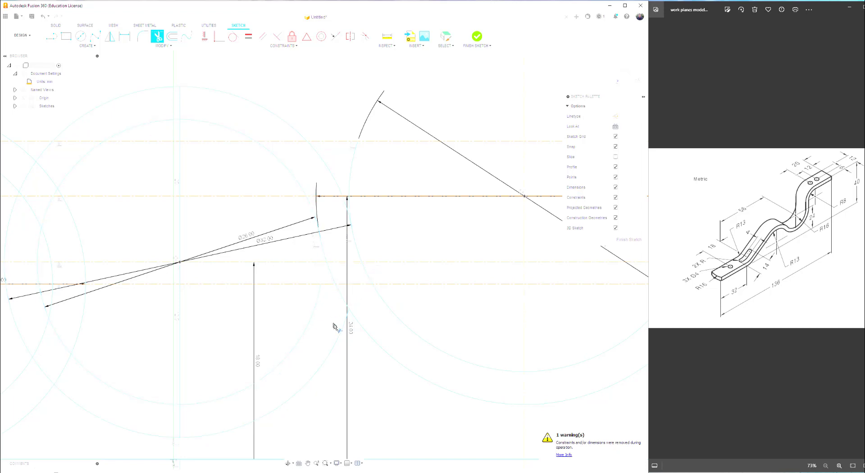
{"action": "left_click", "coordinate": [318, 307]}
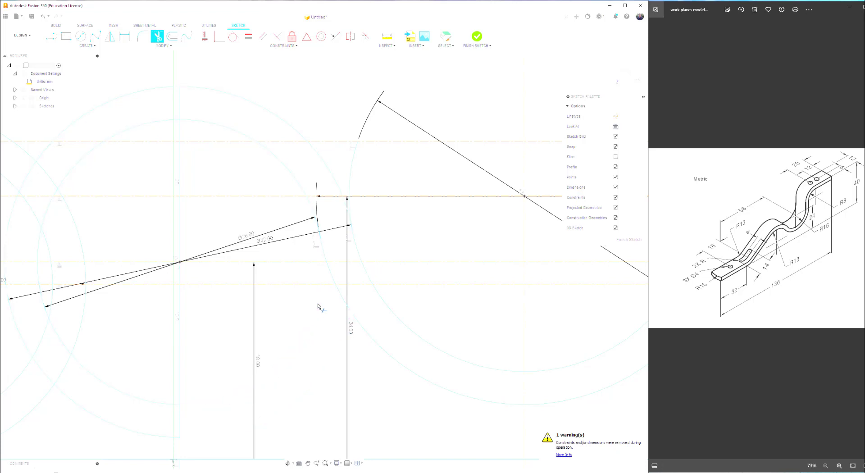
{"action": "left_click", "coordinate": [351, 205]}
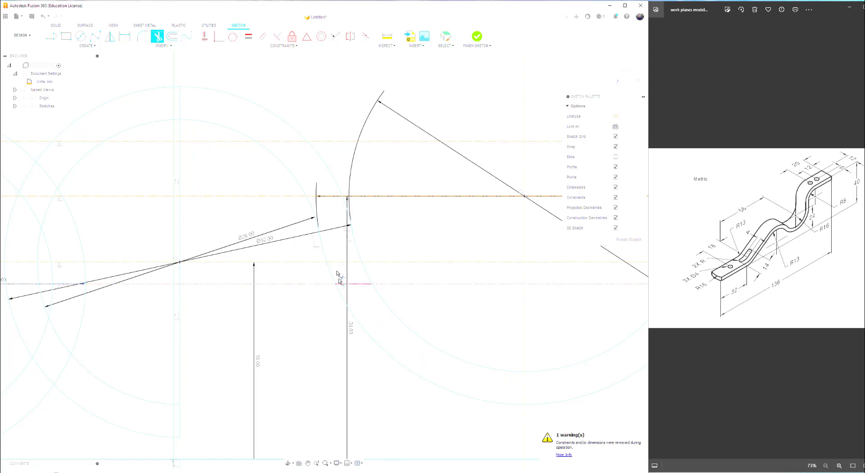
{"action": "scroll", "coordinate": [189, 198], "scroll_direction": "down", "scroll_amount": 8}
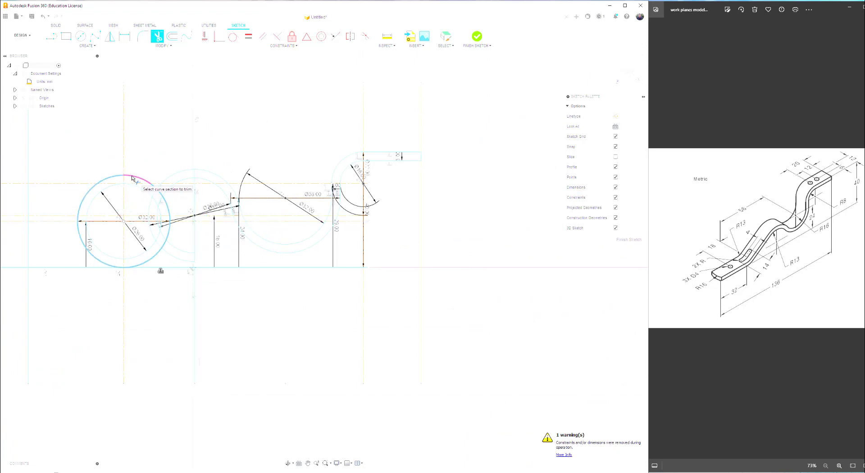
Delete the far-left outer Ø32 circle and the inner Ø26 circle with their dimensions
{"action": "key", "text": "Escape"}
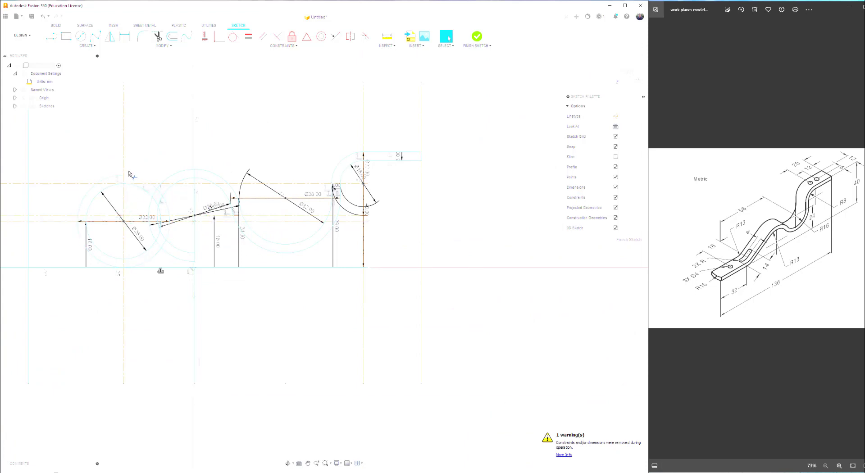
{"action": "left_click", "coordinate": [110, 180]}
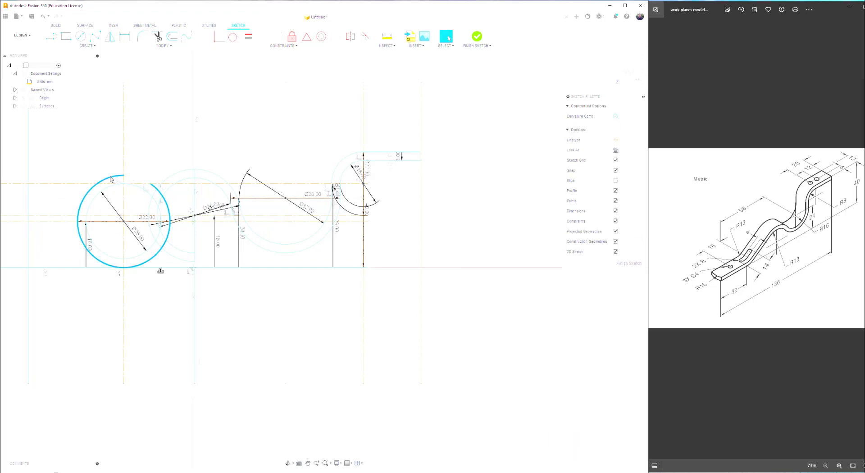
{"action": "key", "text": "Delete"}
{"action": "left_click", "coordinate": [109, 189]}
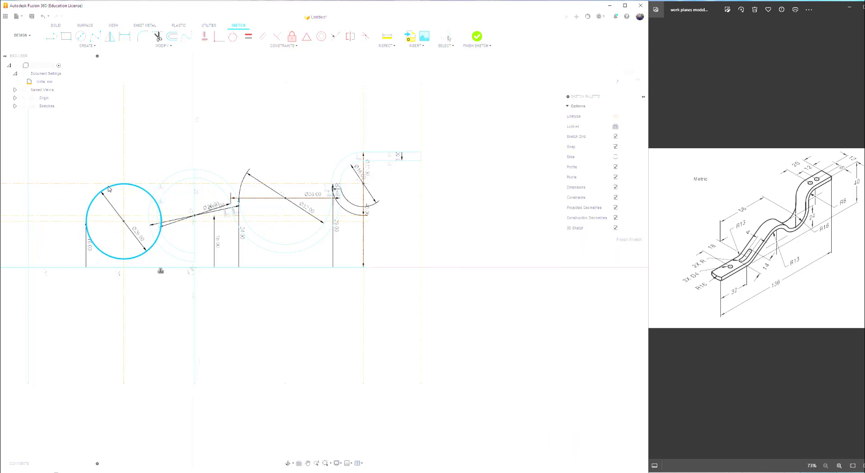
{"action": "key", "text": "Delete"}
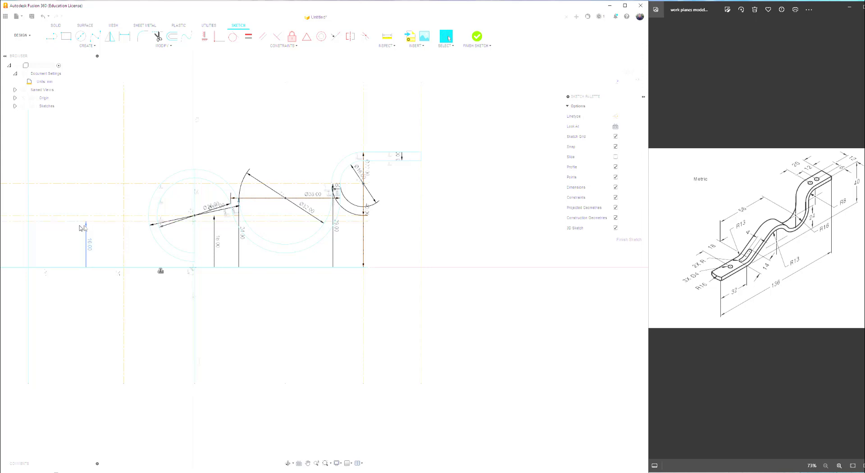
{"action": "scroll", "coordinate": [83, 237], "scroll_direction": "down", "scroll_amount": 3}
{"action": "scroll", "coordinate": [86, 236], "scroll_direction": "up", "scroll_amount": 3}
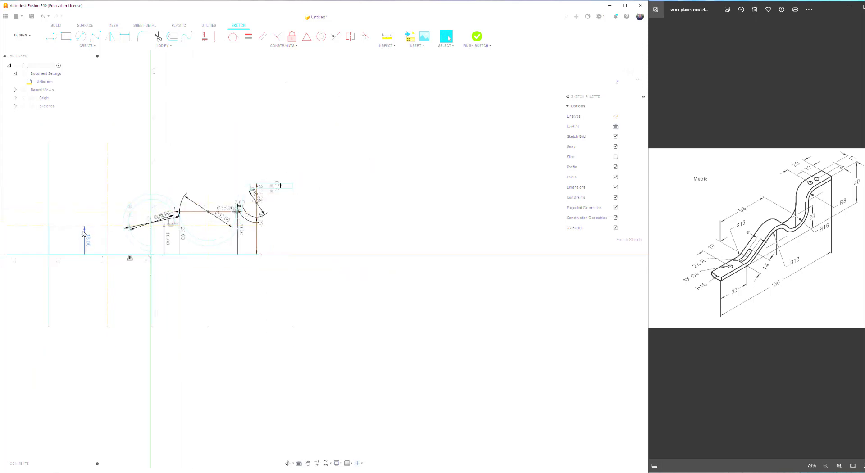
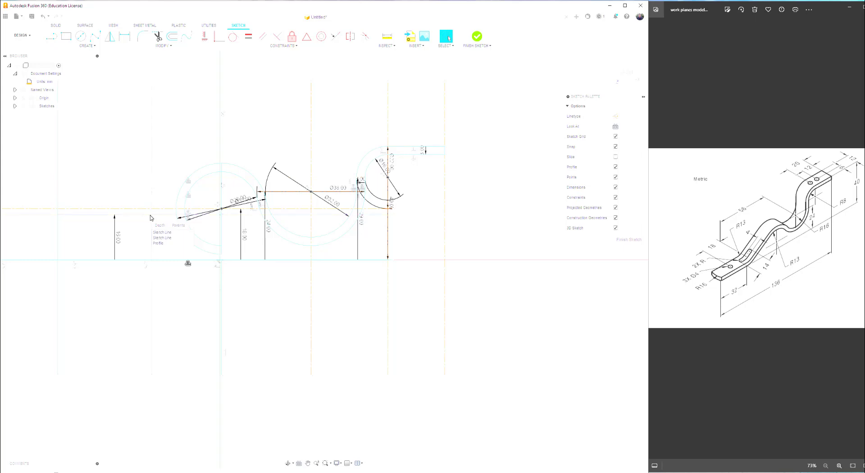
Begin dimensioning the vertical construction line, then cancel it and zoom in
{"action": "left_click", "coordinate": [124, 37]}
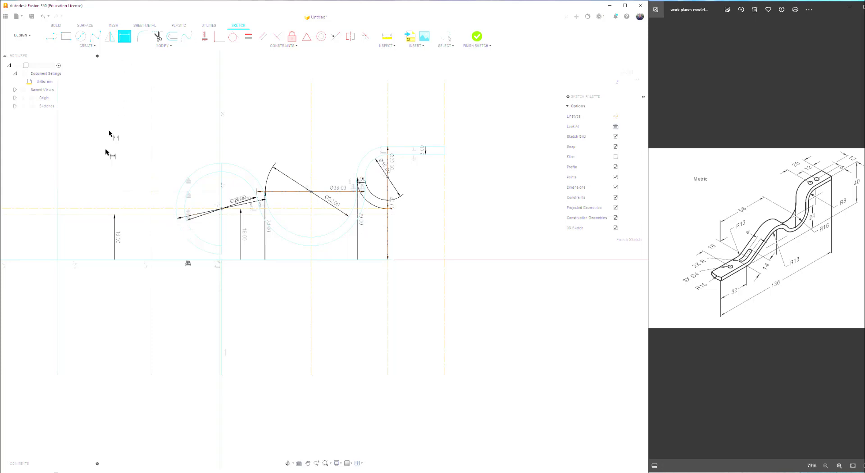
{"action": "left_click", "coordinate": [59, 168]}
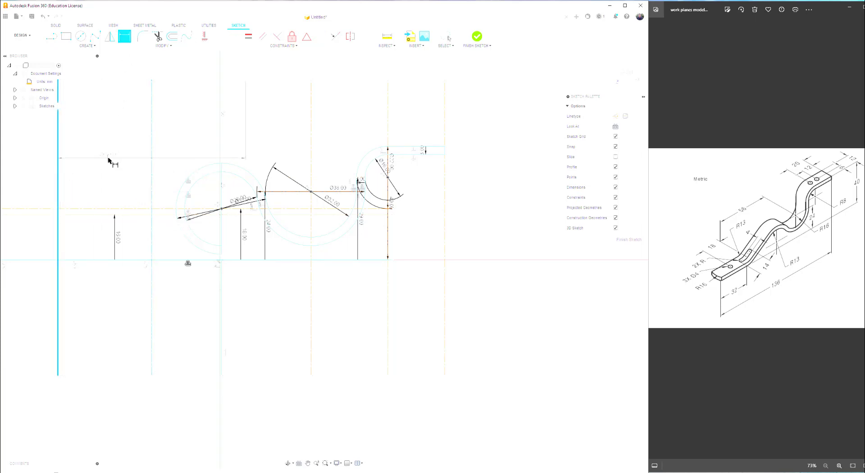
{"action": "key", "text": "Escape"}
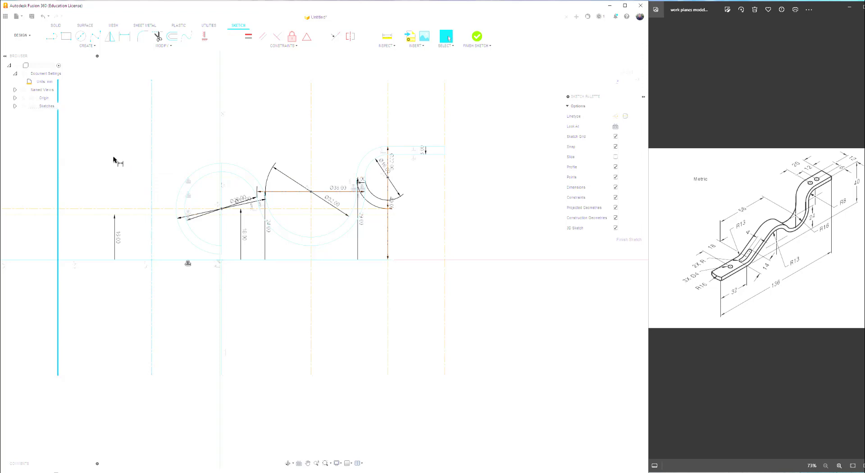
{"action": "scroll", "coordinate": [140, 263], "scroll_direction": "up", "scroll_amount": 4}
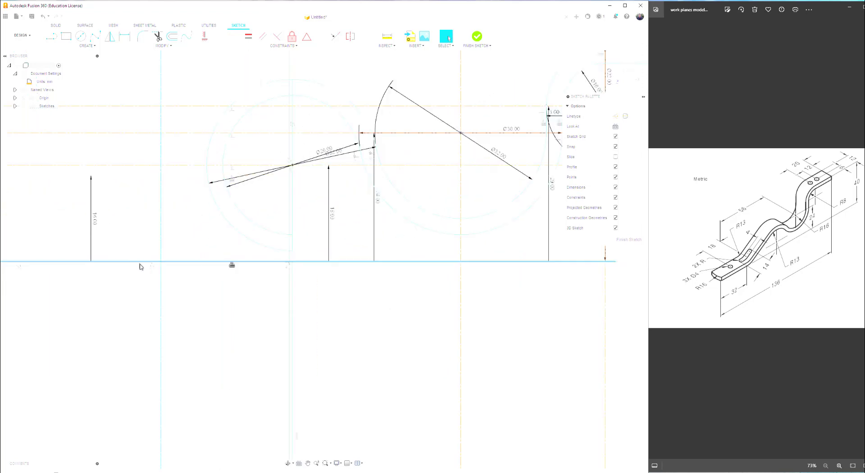
{"action": "scroll", "coordinate": [140, 266], "scroll_direction": "up", "scroll_amount": 1}
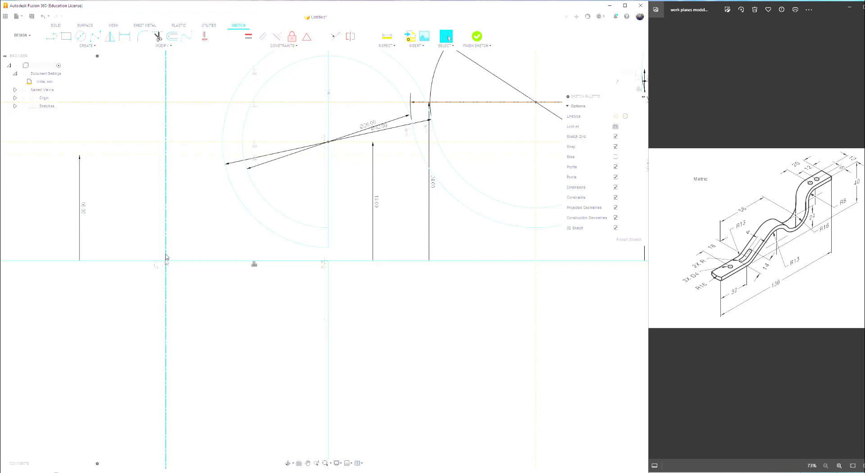
Drag the vertical construction line left of the first circle slightly further left
{"action": "left_click", "coordinate": [82, 37]}
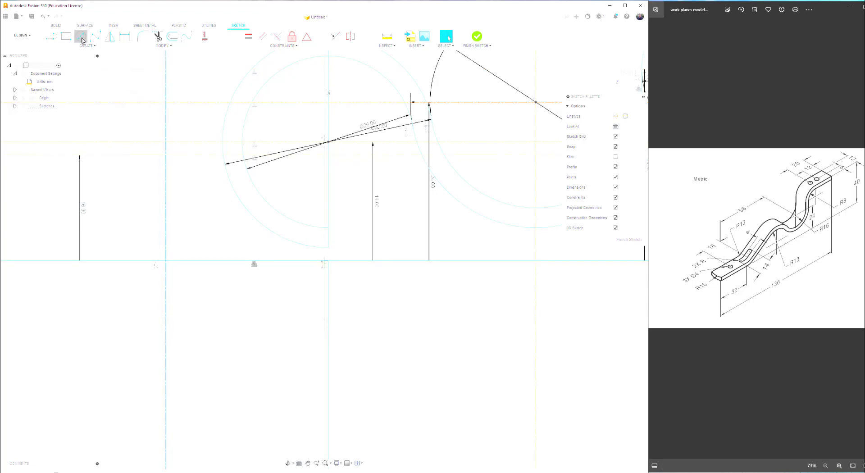
{"action": "left_click", "coordinate": [166, 155]}
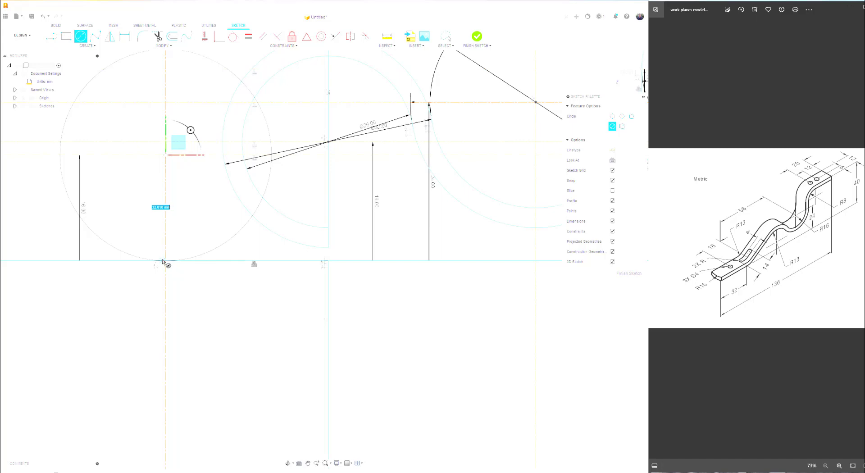
{"action": "key", "text": "Escape"}
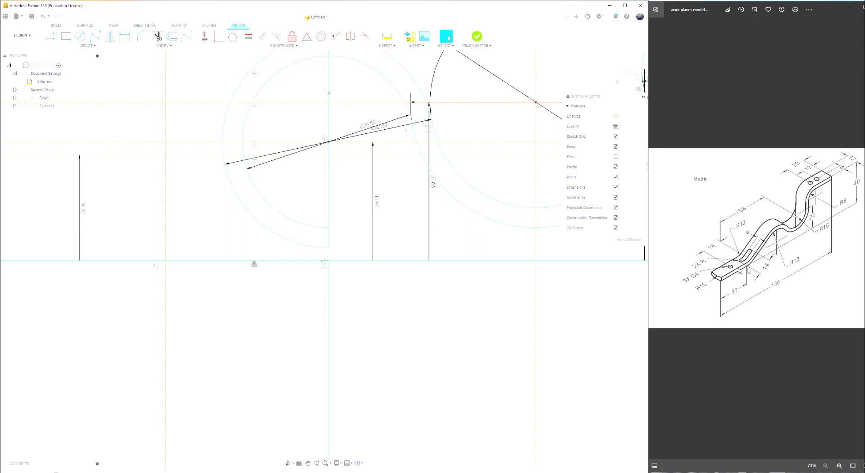
{"action": "scroll", "coordinate": [323, 280], "scroll_direction": "down", "scroll_amount": 5}
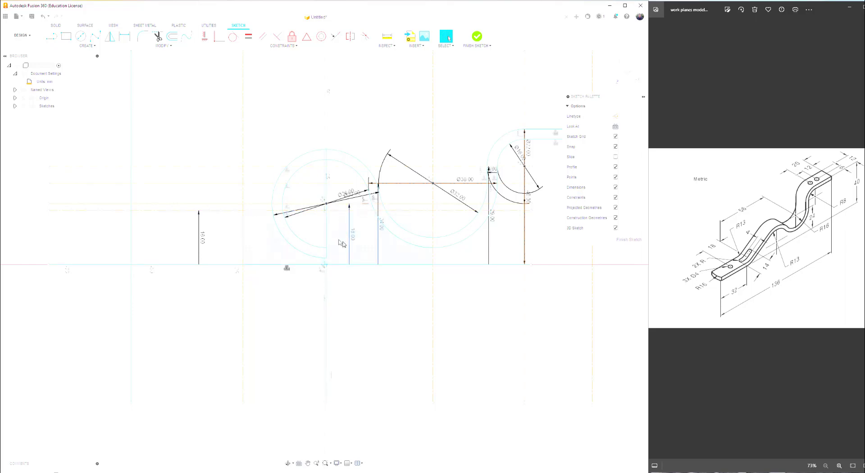
{"action": "left_click", "coordinate": [243, 243]}
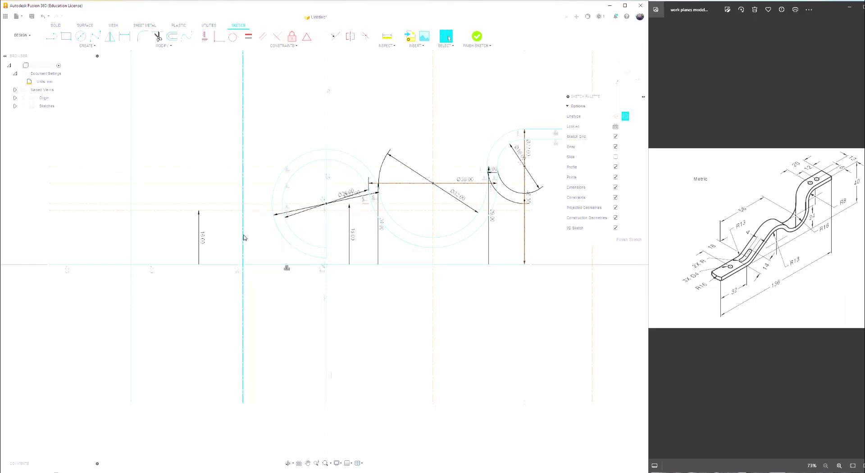
{"action": "left_click_drag", "start_coordinate": [243, 238], "coordinate": [211, 239]}
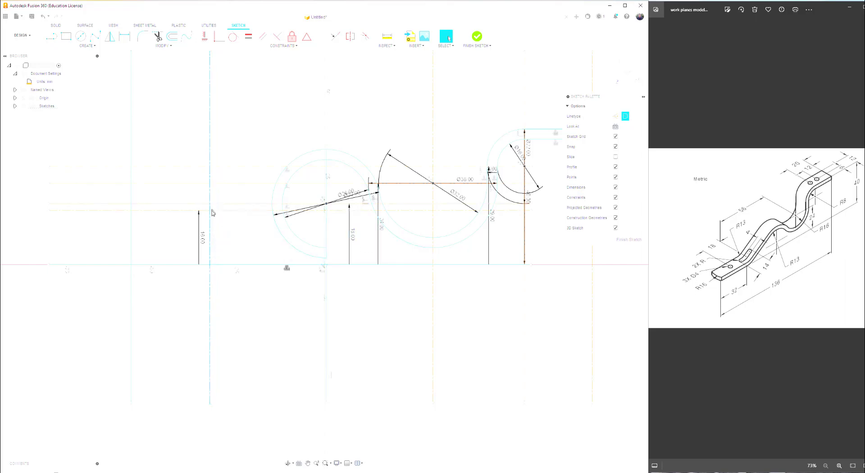
Draw a 32 mm diameter circle centred on the left construction-line intersection
{"action": "left_click", "coordinate": [80, 36]}
{"action": "left_click", "coordinate": [210, 210]}
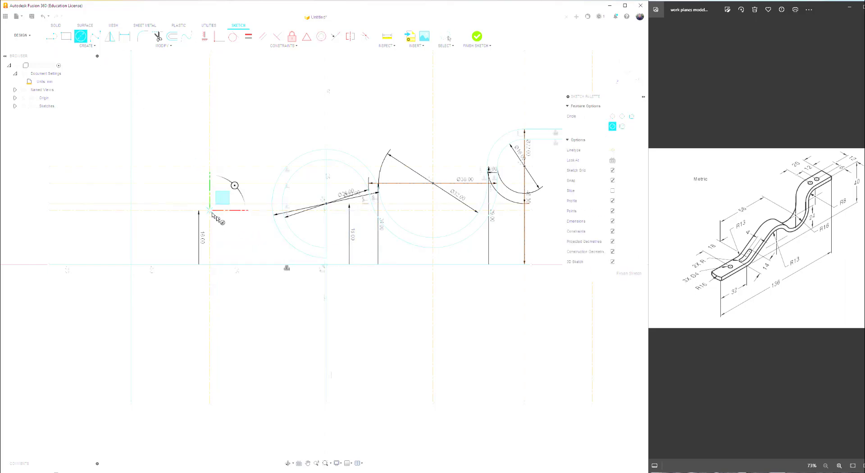
{"action": "left_click", "coordinate": [209, 267]}
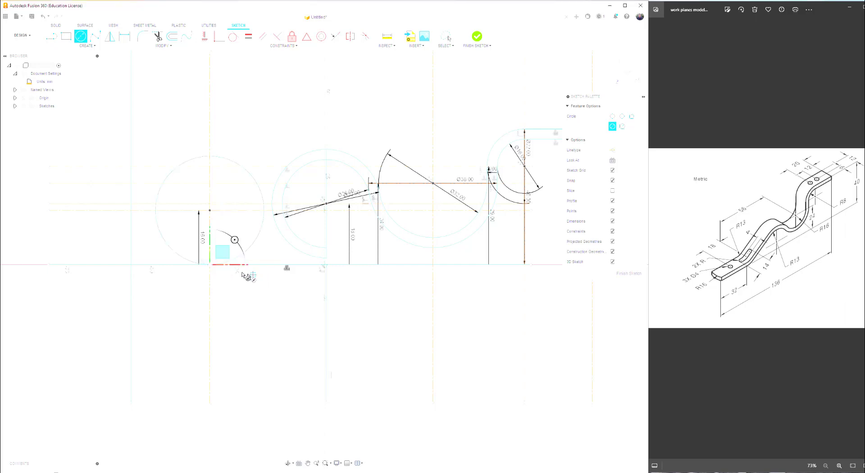
{"action": "left_click", "coordinate": [210, 210]}
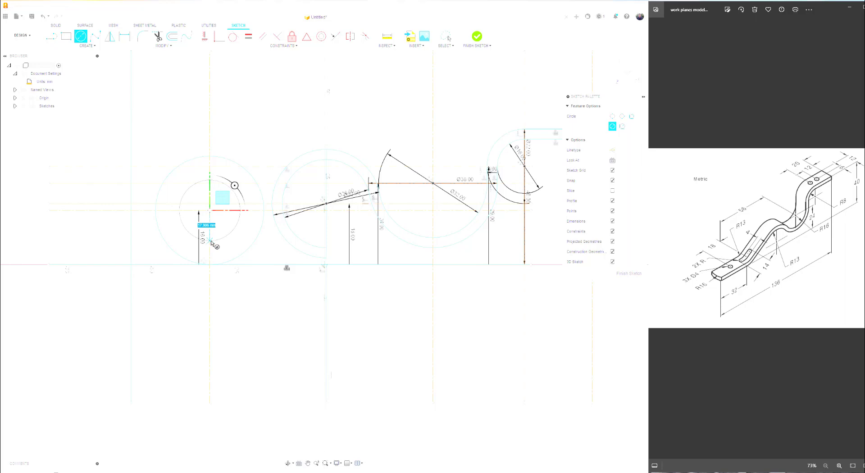
{"action": "key", "text": "Escape"}
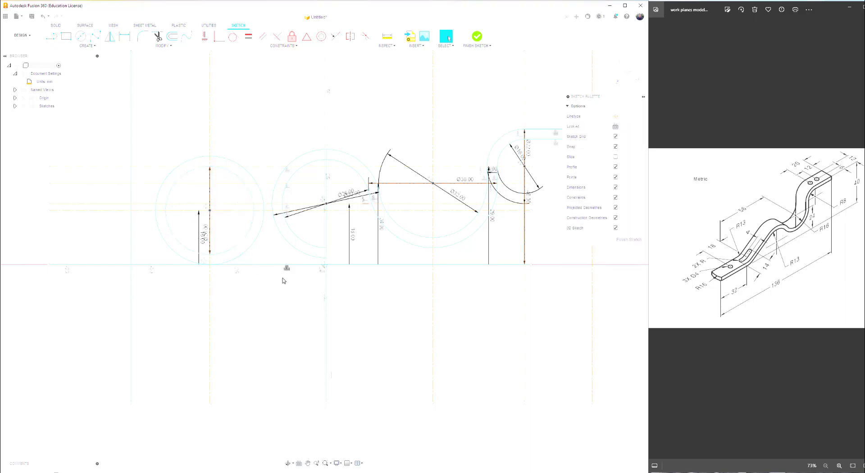
{"action": "left_click", "coordinate": [51, 37]}
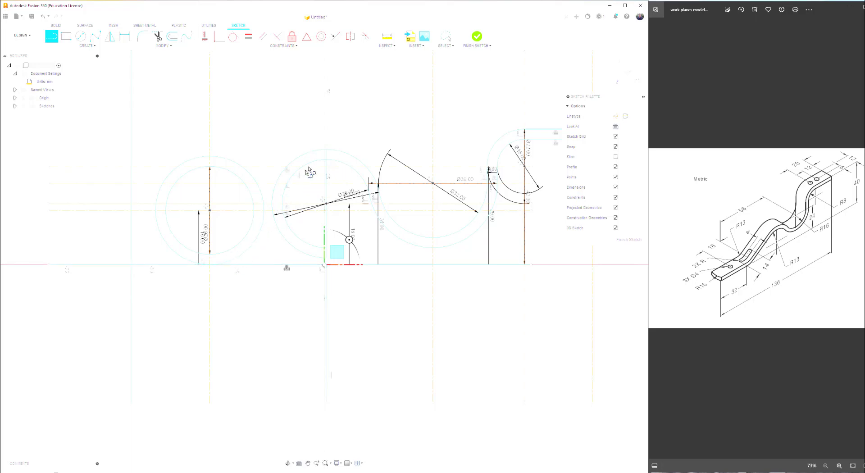
Make the first diagonal line tangent to both the middle circle and the left circle
{"action": "left_click", "coordinate": [338, 135]}
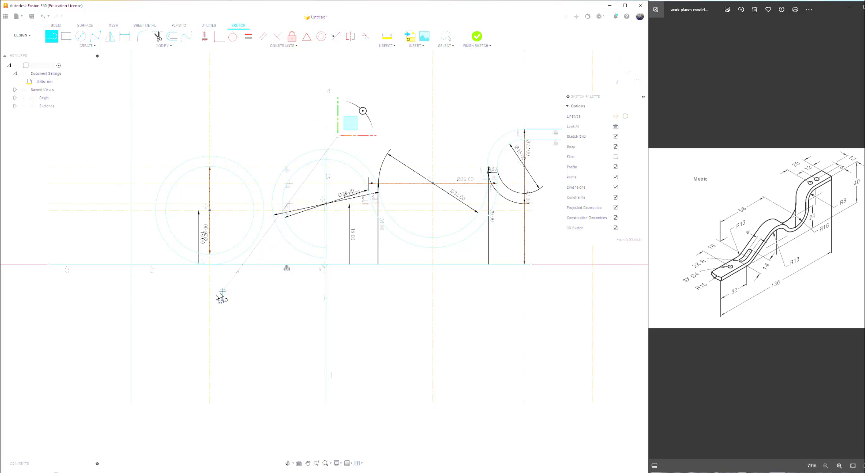
{"action": "right_click", "coordinate": [209, 315]}
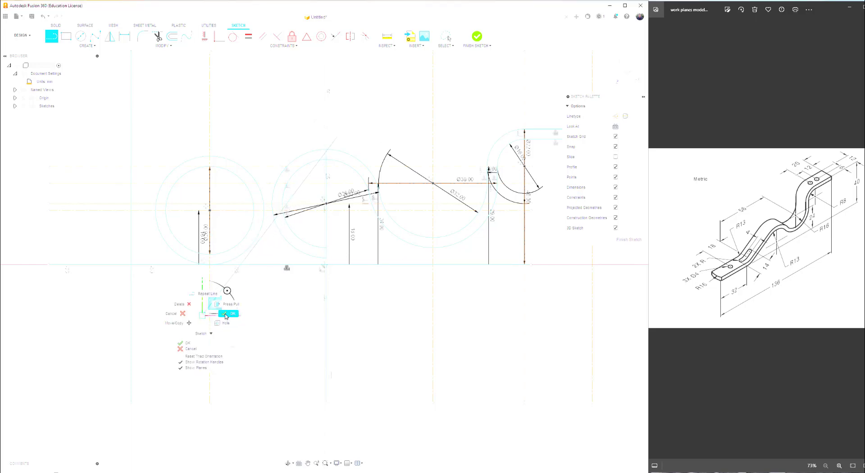
{"action": "left_click", "coordinate": [226, 315]}
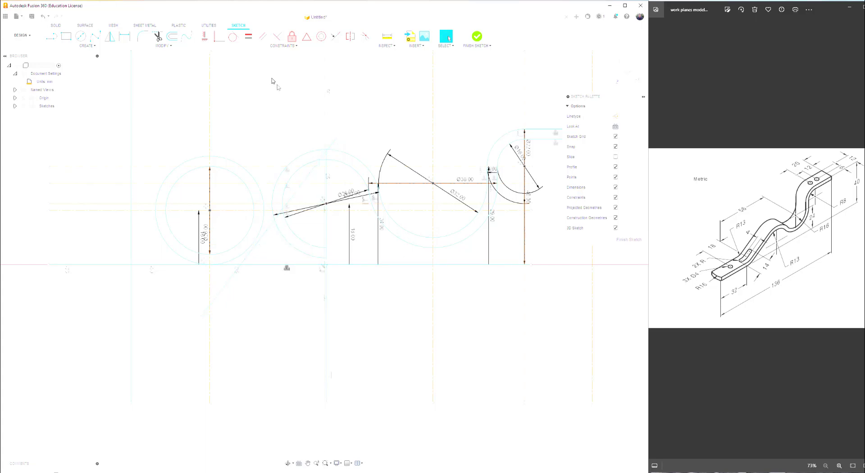
{"action": "left_click", "coordinate": [234, 38]}
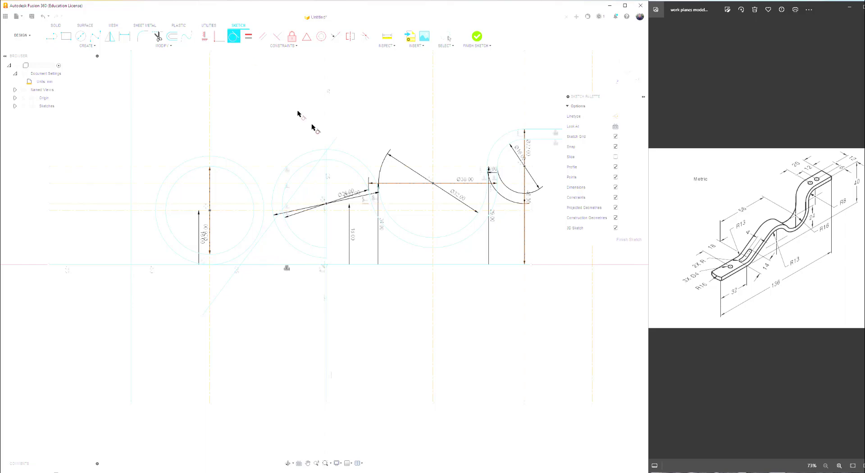
{"action": "left_click", "coordinate": [333, 142]}
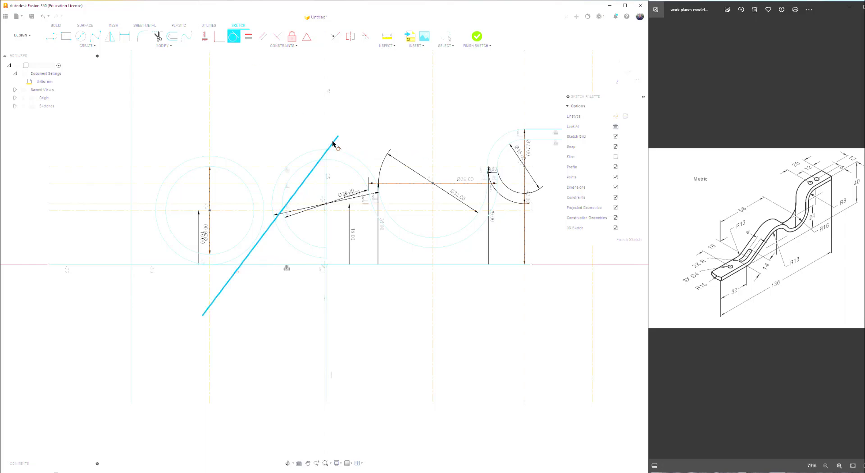
{"action": "left_click", "coordinate": [296, 174]}
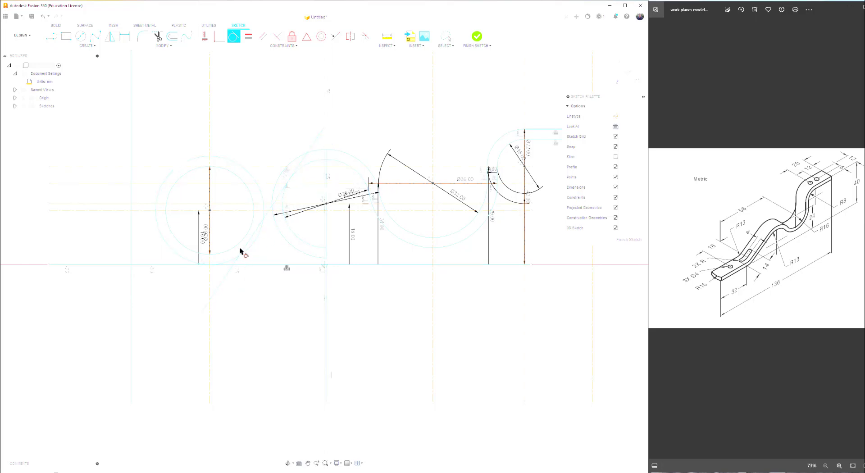
{"action": "left_click", "coordinate": [223, 283]}
{"action": "left_click", "coordinate": [255, 246]}
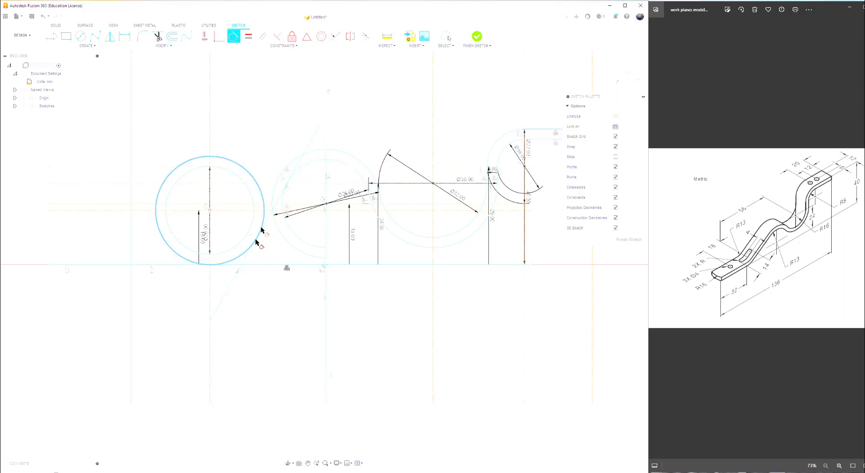
Draw a second diagonal line and constrain it tangent to the middle and left circles
{"action": "left_click", "coordinate": [50, 38]}
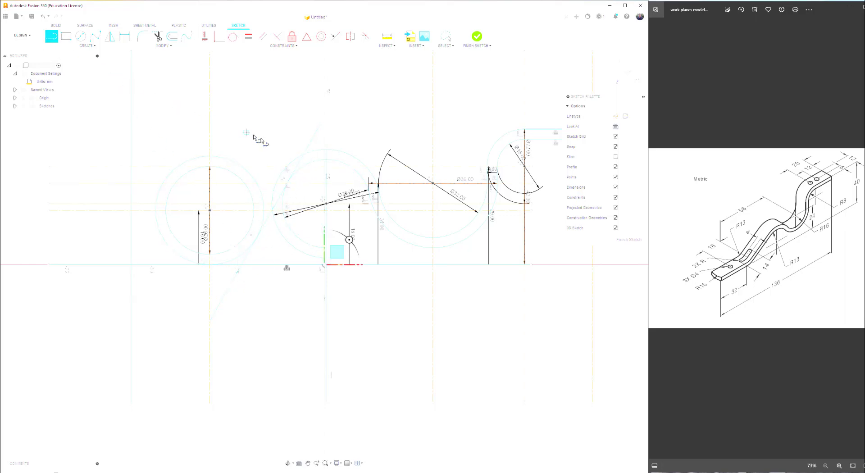
{"action": "left_click", "coordinate": [297, 123]}
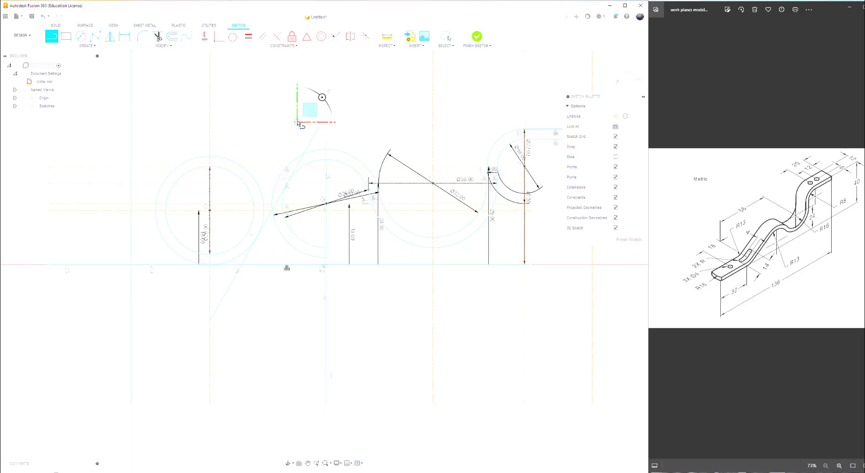
{"action": "left_click", "coordinate": [182, 323]}
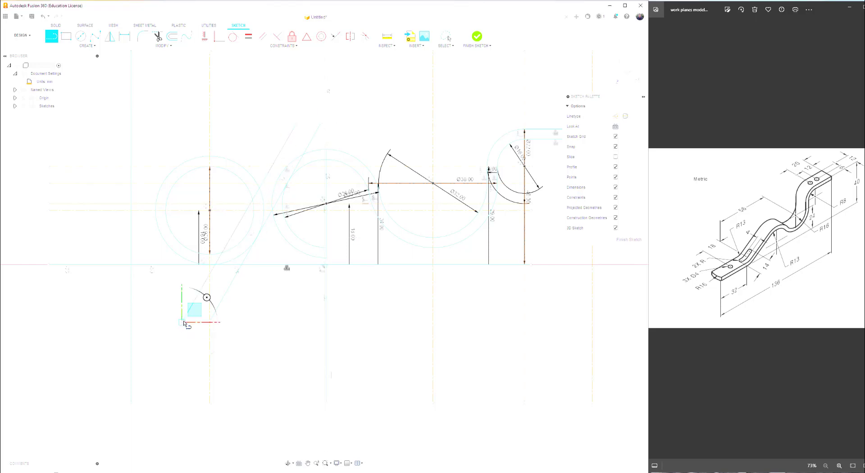
{"action": "right_click", "coordinate": [183, 323]}
{"action": "left_click", "coordinate": [205, 319]}
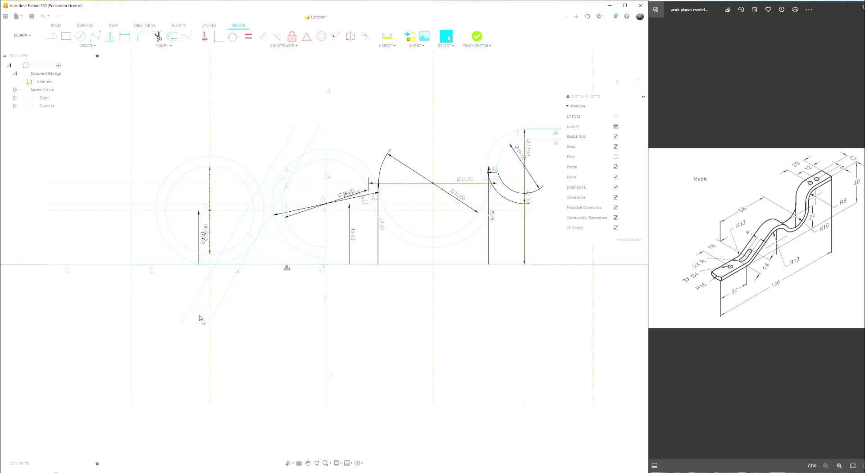
{"action": "left_click", "coordinate": [233, 38]}
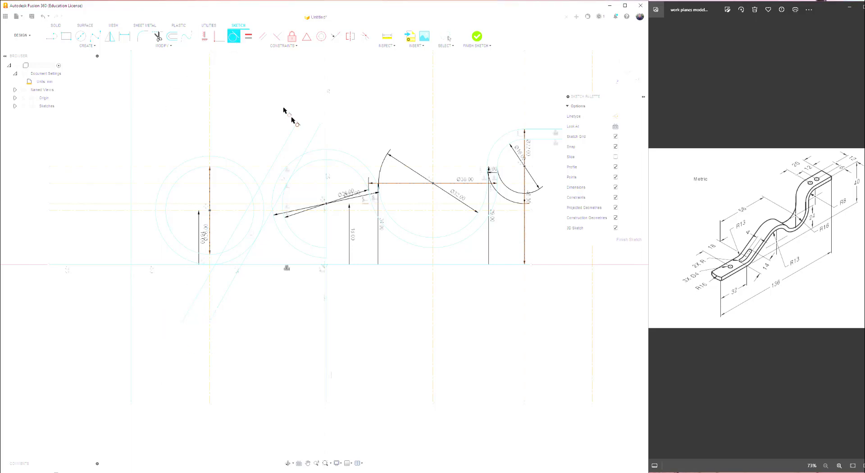
{"action": "left_click", "coordinate": [293, 138]}
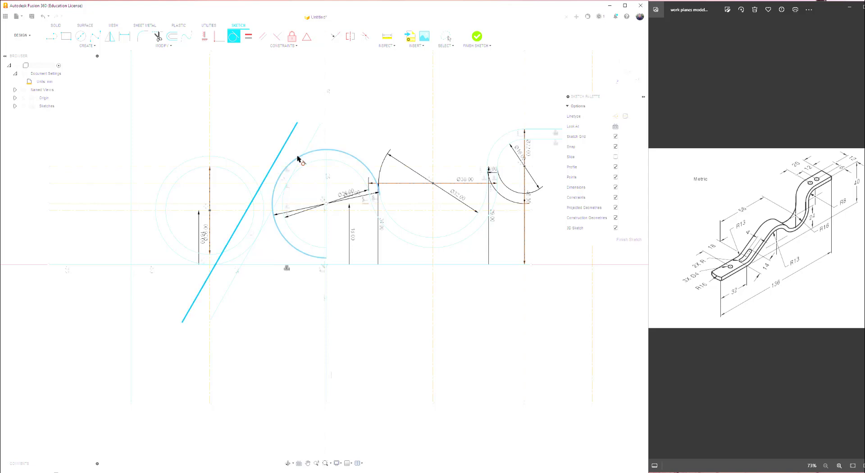
{"action": "left_click", "coordinate": [299, 157]}
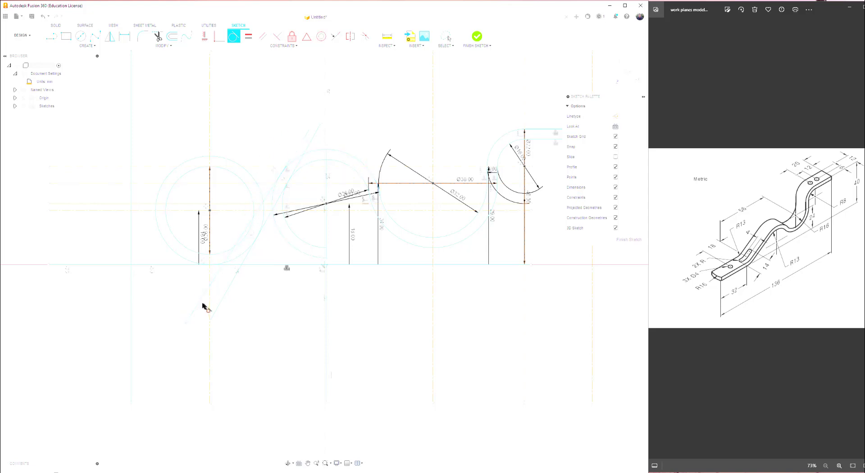
{"action": "left_click", "coordinate": [194, 312]}
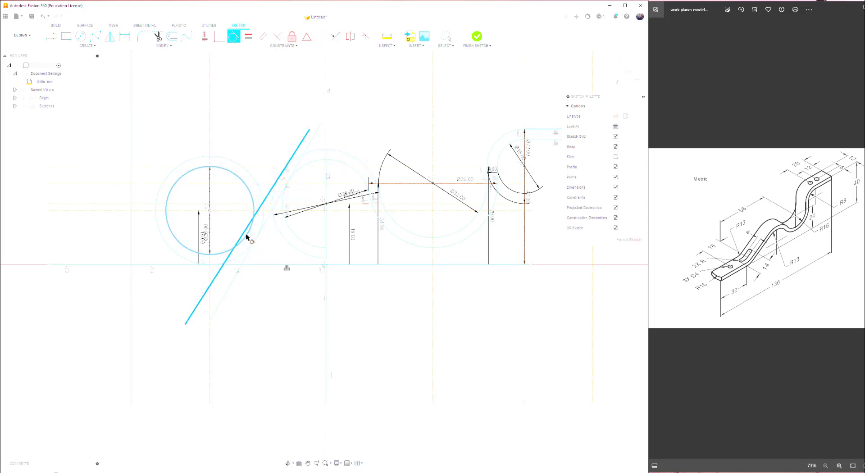
{"action": "left_click", "coordinate": [247, 236]}
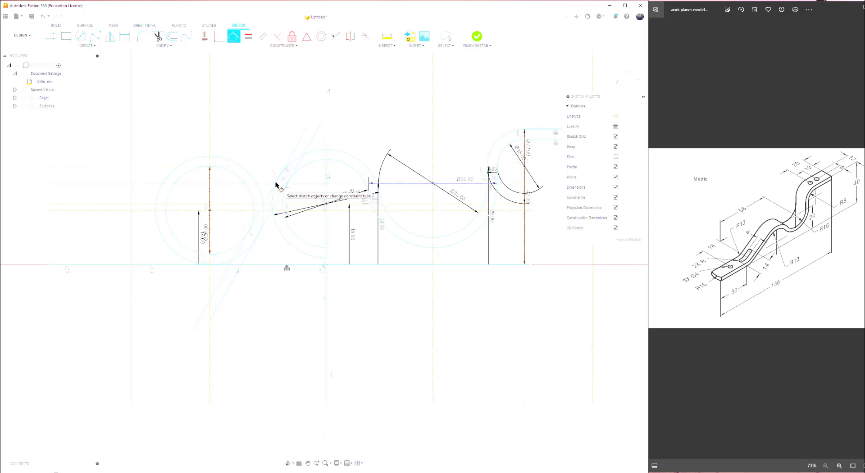
Trim the diagonal line's top end, a stray construction segment, and the middle circle's lower-left arcs
{"action": "left_click", "coordinate": [158, 37]}
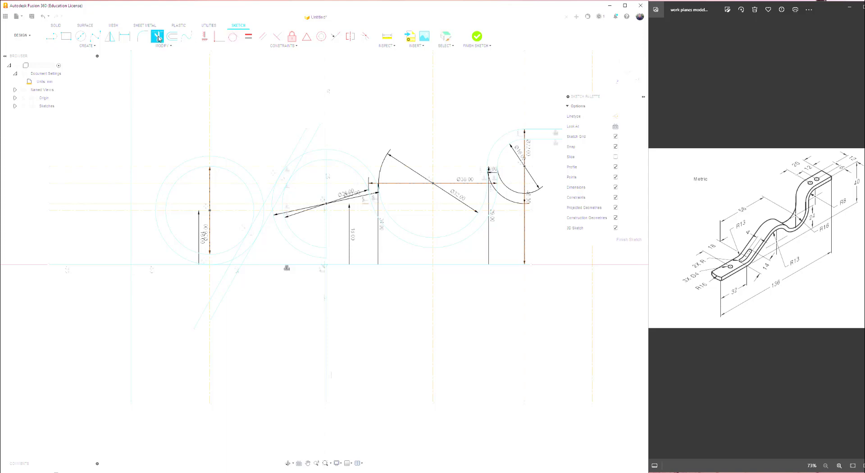
{"action": "left_click", "coordinate": [304, 143]}
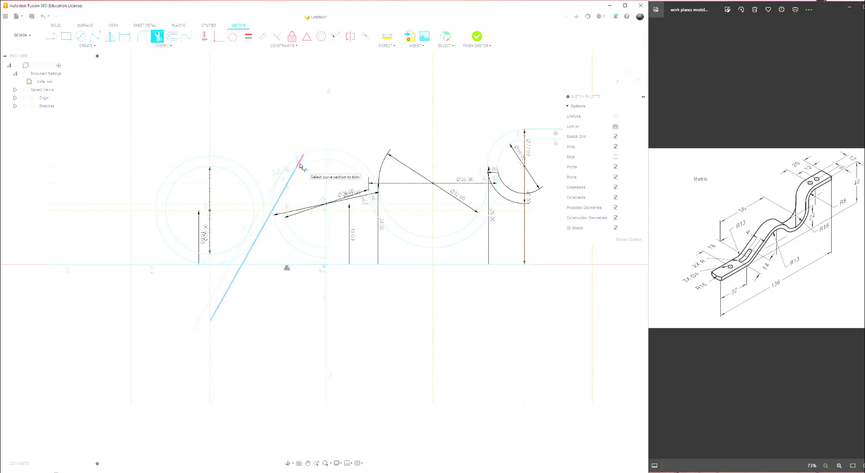
{"action": "left_click", "coordinate": [301, 166]}
{"action": "scroll", "coordinate": [290, 165], "scroll_direction": "up", "scroll_amount": 5}
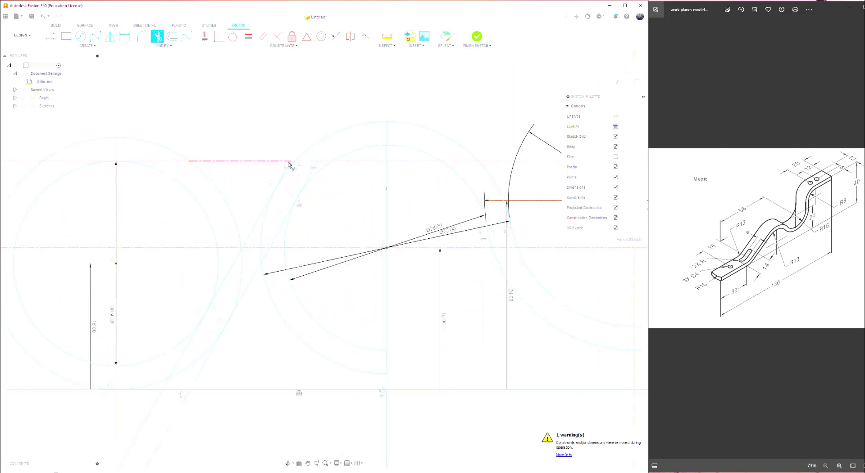
{"action": "left_click", "coordinate": [311, 174]}
{"action": "left_click", "coordinate": [264, 274]}
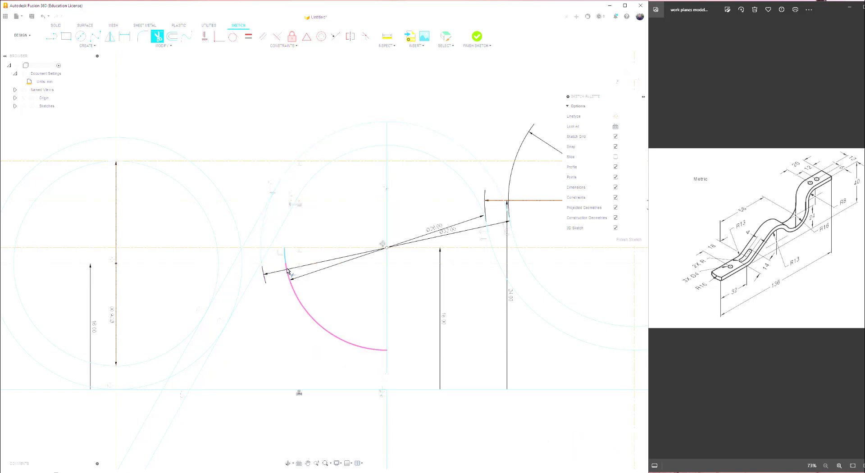
{"action": "left_click", "coordinate": [286, 270]}
{"action": "left_click", "coordinate": [286, 270]}
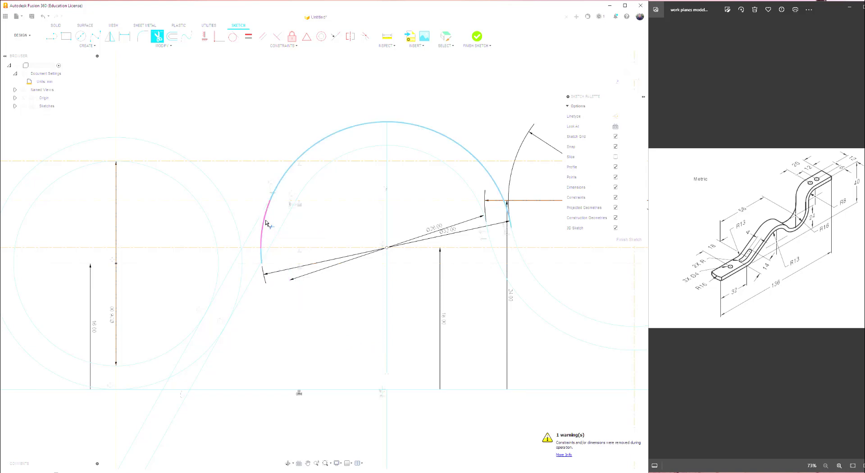
{"action": "scroll", "coordinate": [270, 200], "scroll_direction": "up", "scroll_amount": 4}
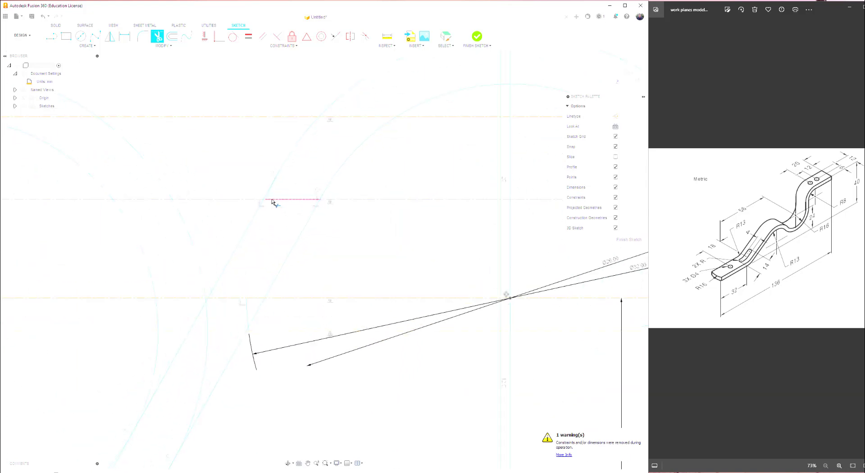
{"action": "left_click", "coordinate": [268, 197]}
{"action": "scroll", "coordinate": [255, 349], "scroll_direction": "down", "scroll_amount": 5}
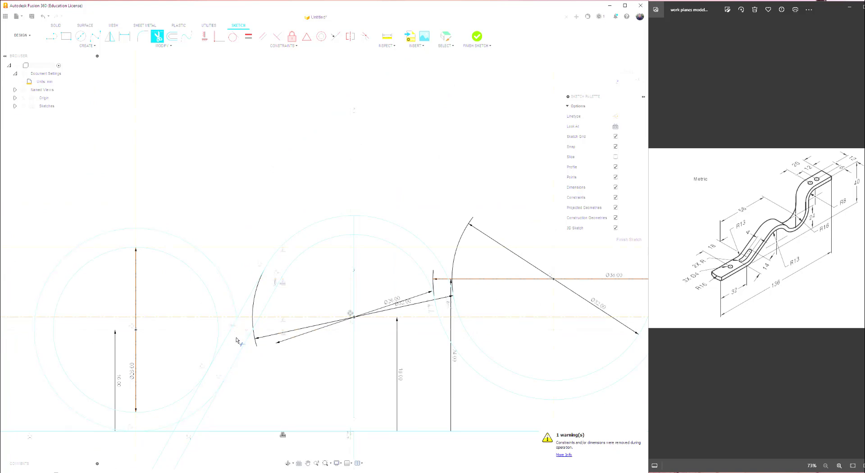
{"action": "scroll", "coordinate": [228, 390], "scroll_direction": "up", "scroll_amount": 1}
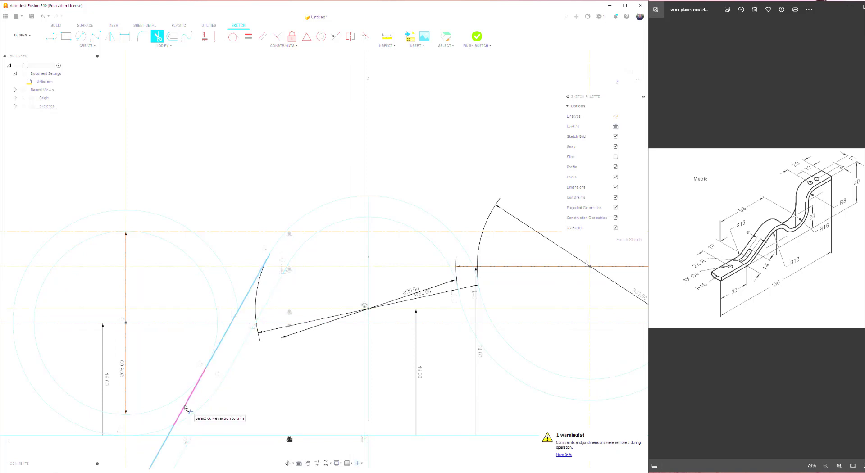
Trim the extra diagonal segment, left circle sections, bottom-left line, and the right circle's lower arc
{"action": "left_click", "coordinate": [185, 409]}
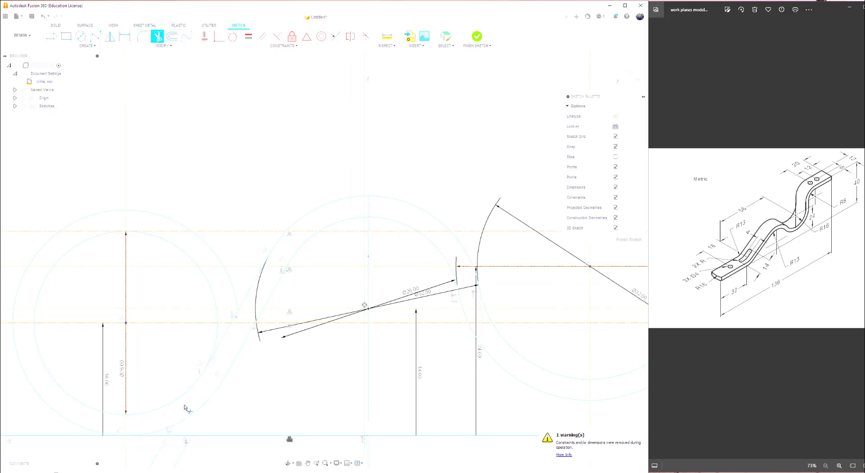
{"action": "left_click", "coordinate": [216, 336]}
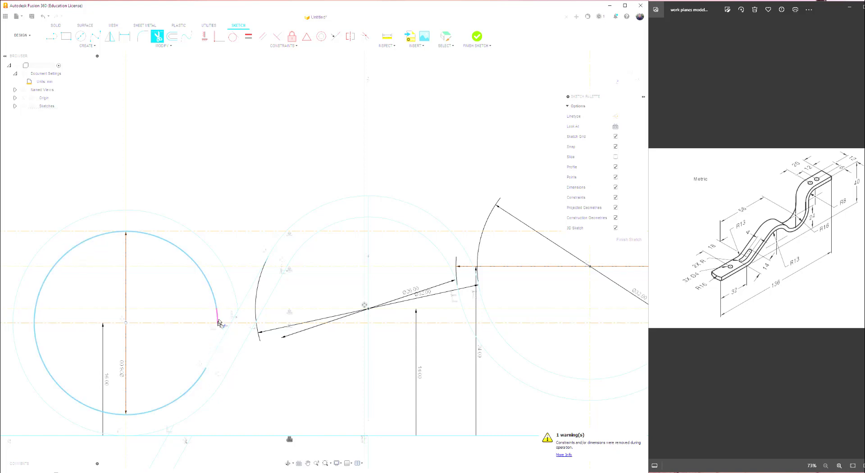
{"action": "left_click", "coordinate": [236, 303]}
{"action": "scroll", "coordinate": [235, 304], "scroll_direction": "up", "scroll_amount": 10}
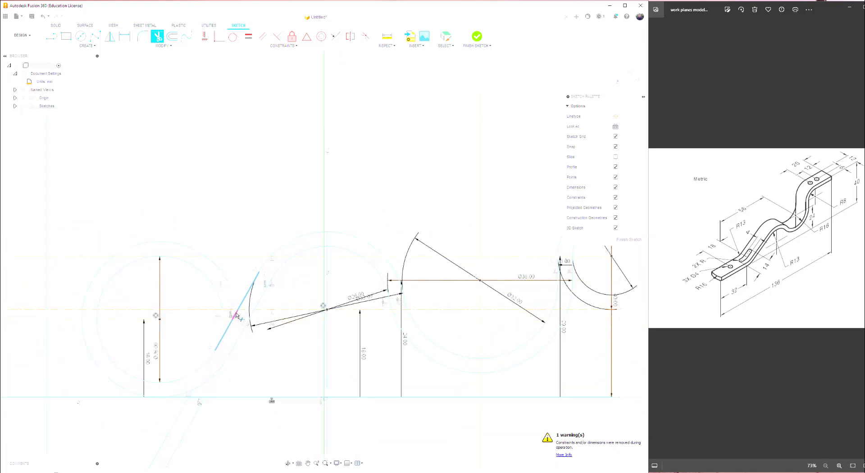
{"action": "scroll", "coordinate": [235, 306], "scroll_direction": "up", "scroll_amount": 1}
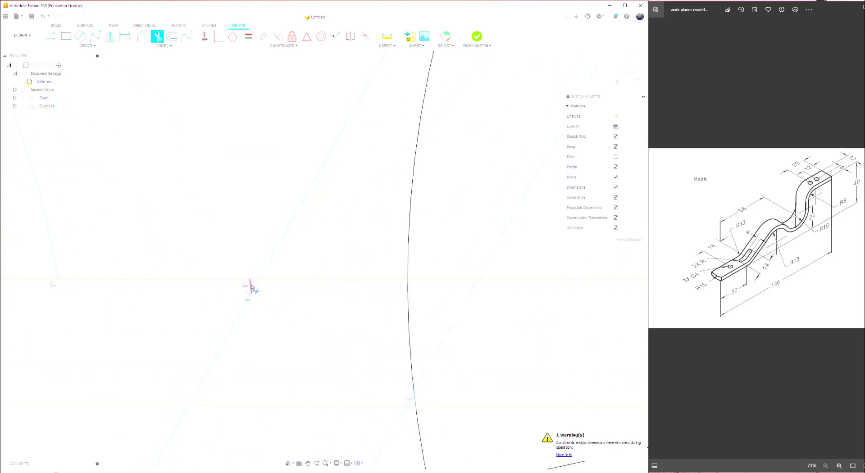
{"action": "scroll", "coordinate": [251, 288], "scroll_direction": "down", "scroll_amount": 10}
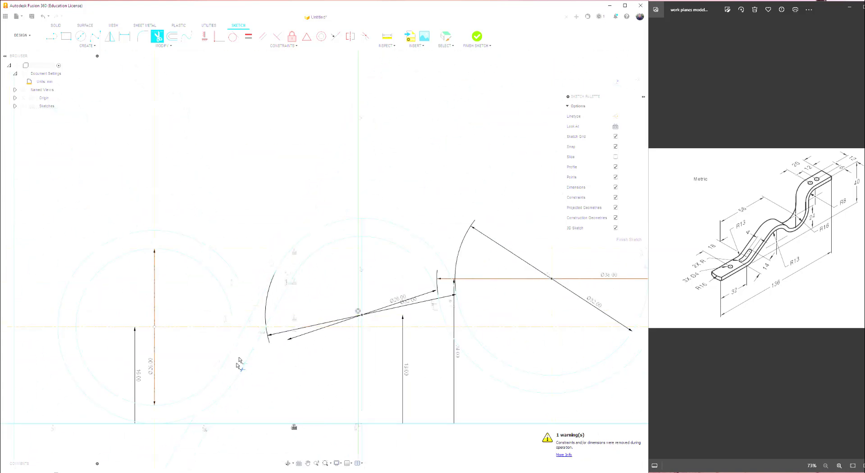
{"action": "left_click", "coordinate": [188, 437]}
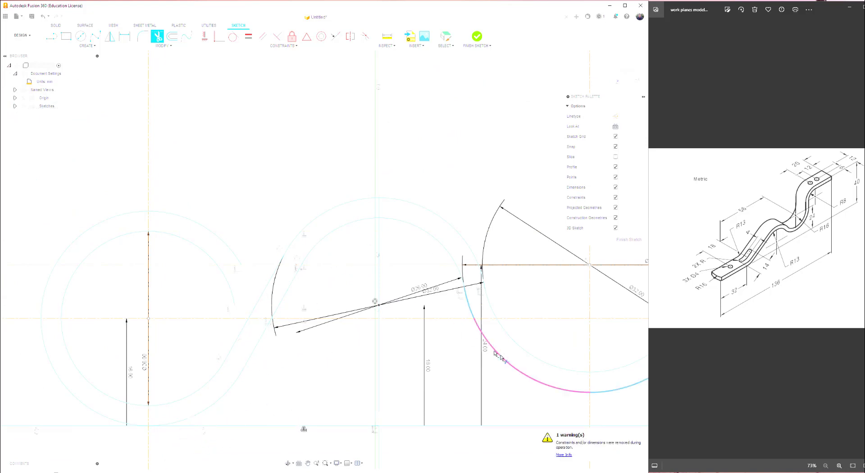
{"action": "scroll", "coordinate": [473, 311], "scroll_direction": "down", "scroll_amount": 5}
{"action": "left_click", "coordinate": [463, 312]}
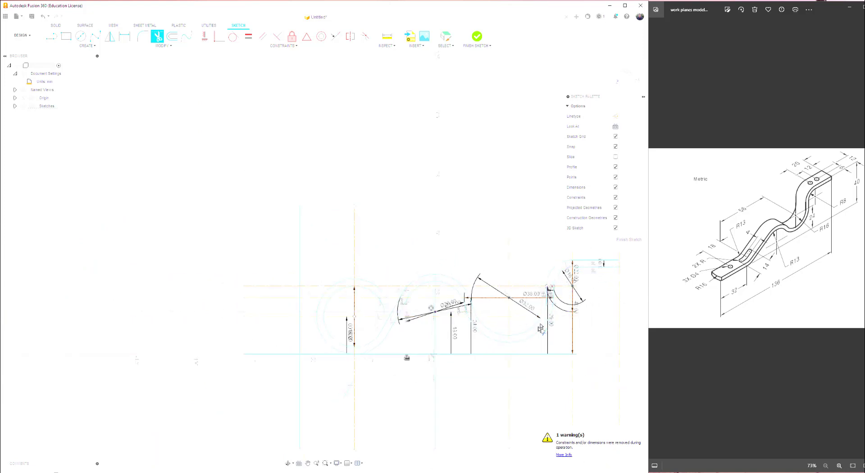
{"action": "left_click", "coordinate": [468, 310]}
Draw a short line at the bracket's left end
{"action": "left_click", "coordinate": [52, 38]}
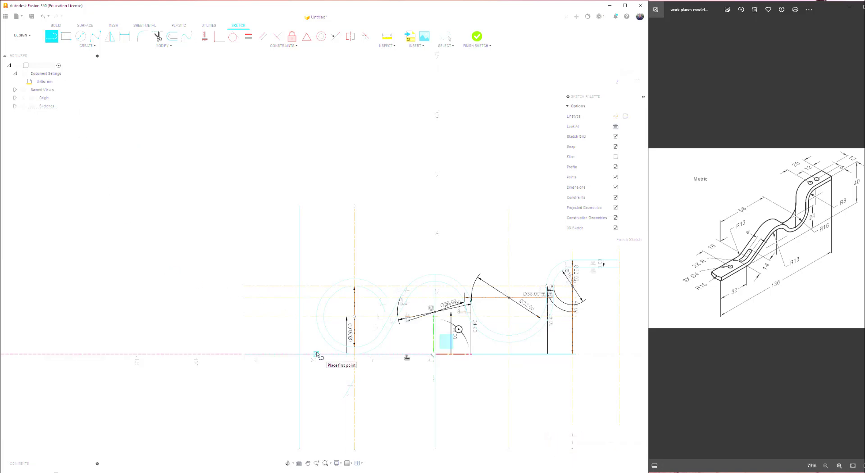
{"action": "left_click", "coordinate": [354, 354]}
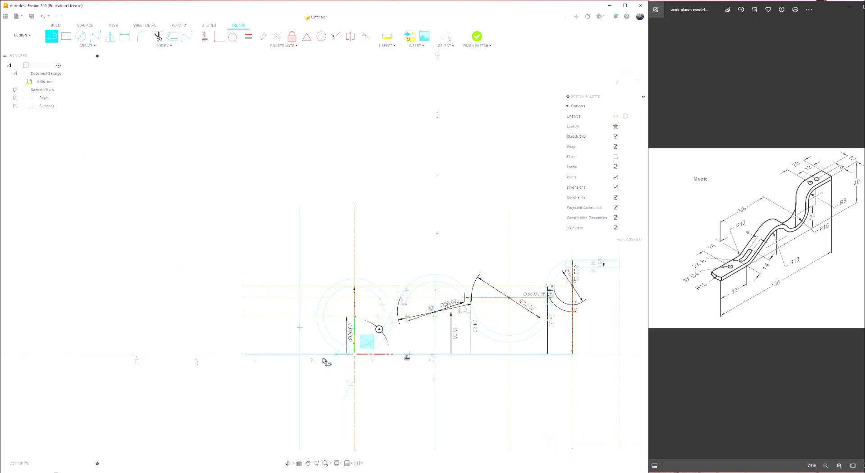
{"action": "double_click", "coordinate": [300, 355]}
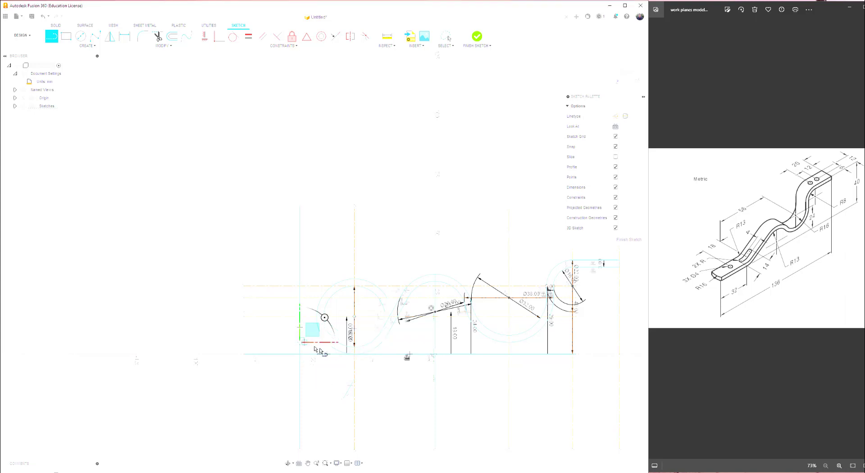
{"action": "left_click", "coordinate": [301, 343]}
{"action": "right_click", "coordinate": [353, 350]}
{"action": "left_click", "coordinate": [377, 346]}
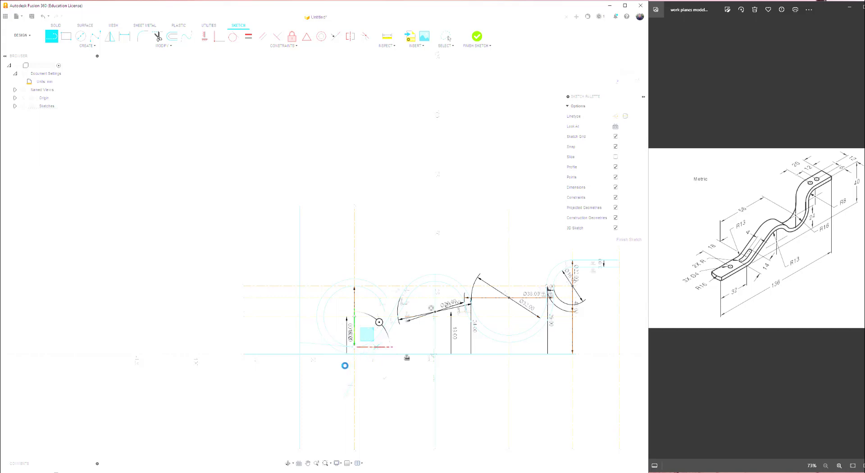
{"action": "scroll", "coordinate": [407, 357], "scroll_direction": "up", "scroll_amount": 5}
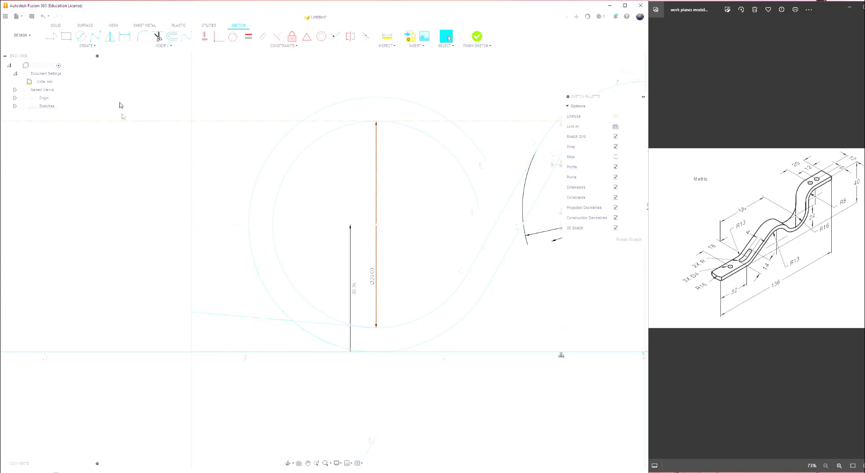
Dimension the line's left endpoint 3 mm above the axis
{"action": "left_click", "coordinate": [122, 38]}
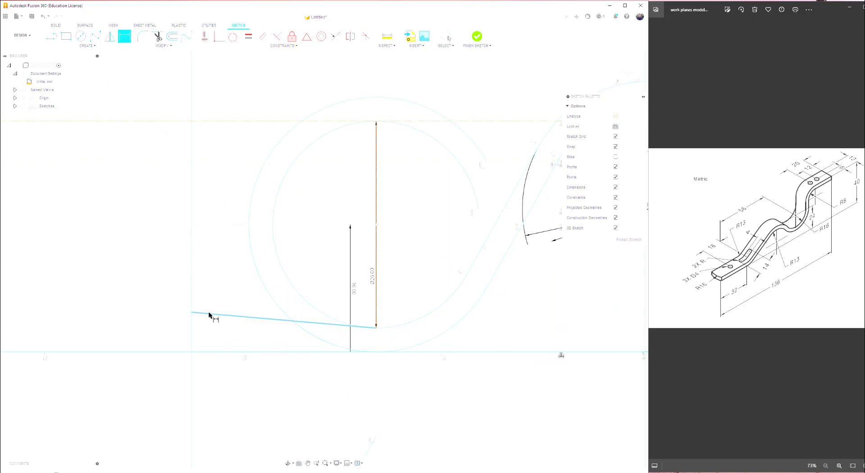
{"action": "left_click", "coordinate": [191, 313]}
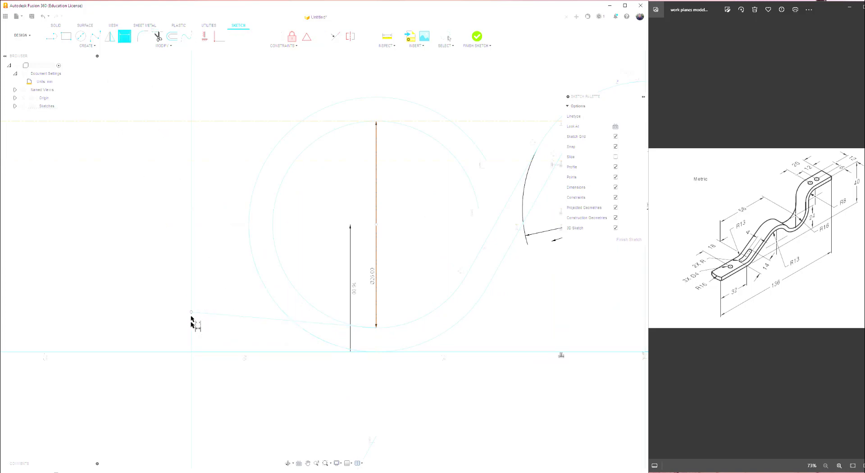
{"action": "left_click", "coordinate": [191, 353]}
{"action": "left_click", "coordinate": [166, 336]}
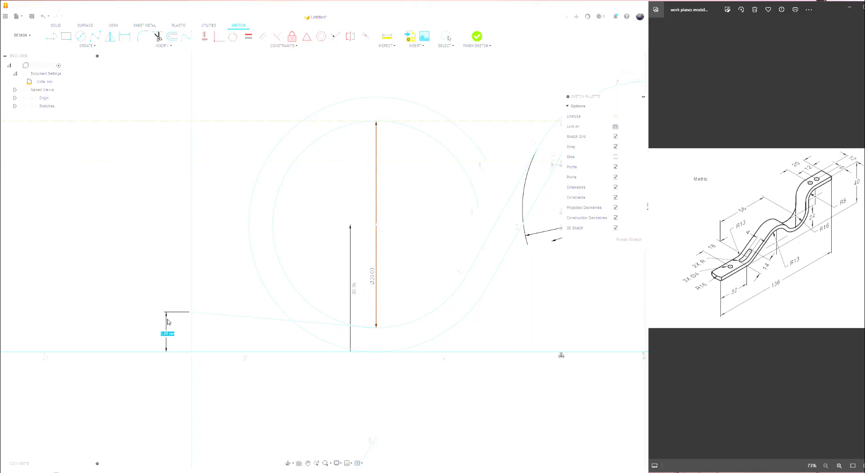
{"action": "type", "text": "3"}
{"action": "key", "text": "Return"}
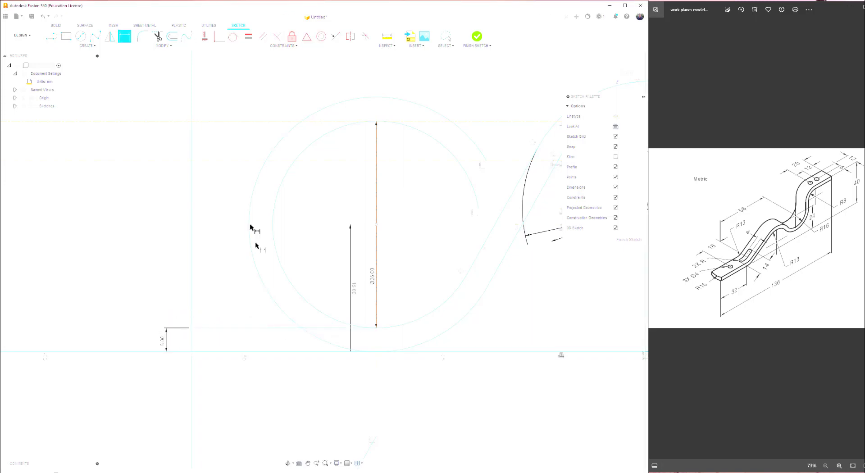
Trim away the outer circle's upper-right and upper-left arcs
{"action": "left_click", "coordinate": [158, 37]}
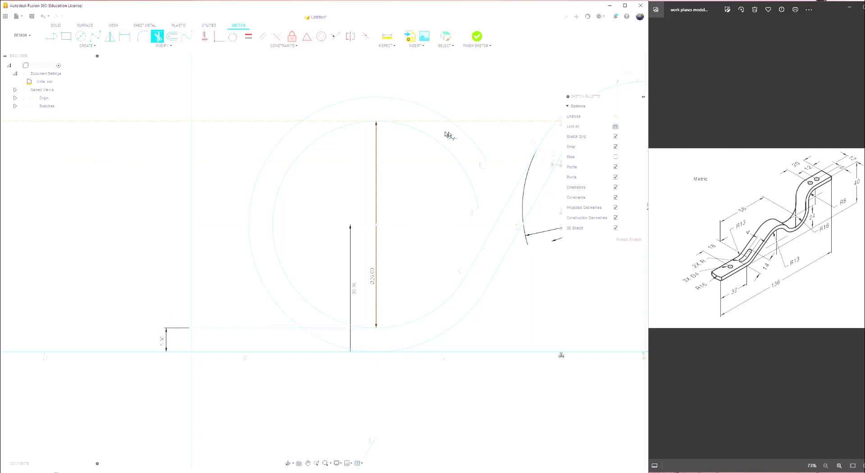
{"action": "left_click", "coordinate": [456, 126]}
{"action": "left_click", "coordinate": [456, 126]}
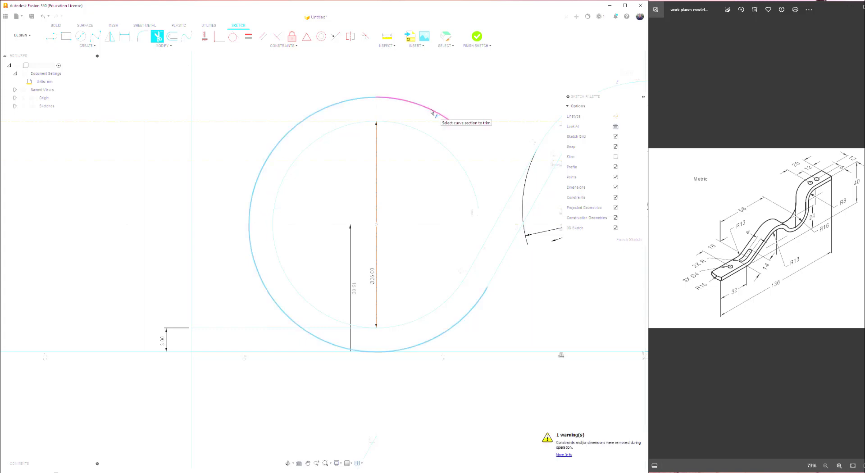
{"action": "left_click", "coordinate": [438, 114]}
{"action": "left_click", "coordinate": [350, 105]}
{"action": "left_click", "coordinate": [288, 136]}
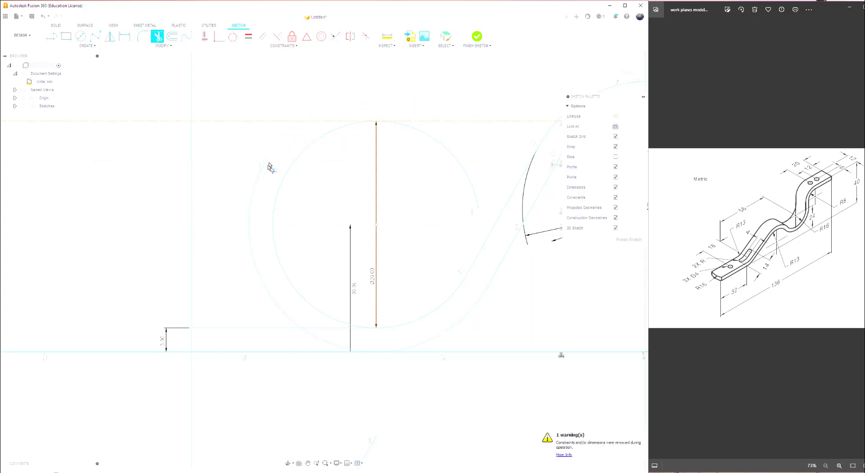
{"action": "left_click", "coordinate": [255, 196]}
{"action": "left_click", "coordinate": [249, 225]}
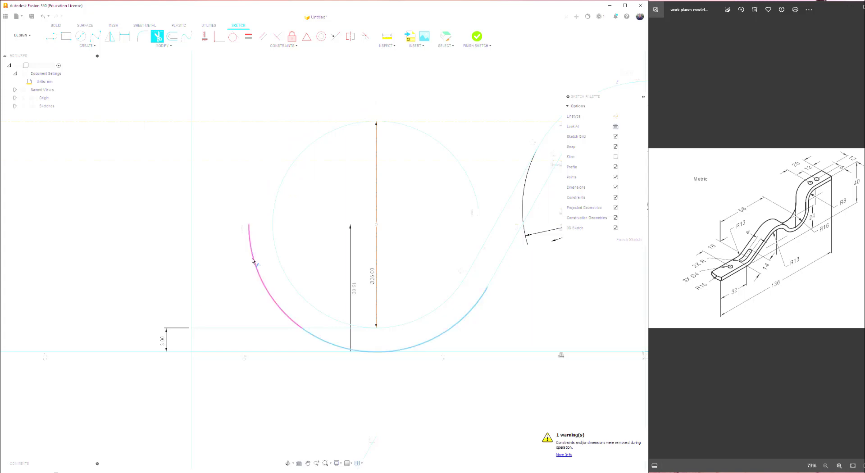
{"action": "left_click", "coordinate": [253, 261]}
Remove the remaining outer-circle arcs with their diameter dimension and the stray bottom horizontal segment
{"action": "left_click", "coordinate": [334, 345]}
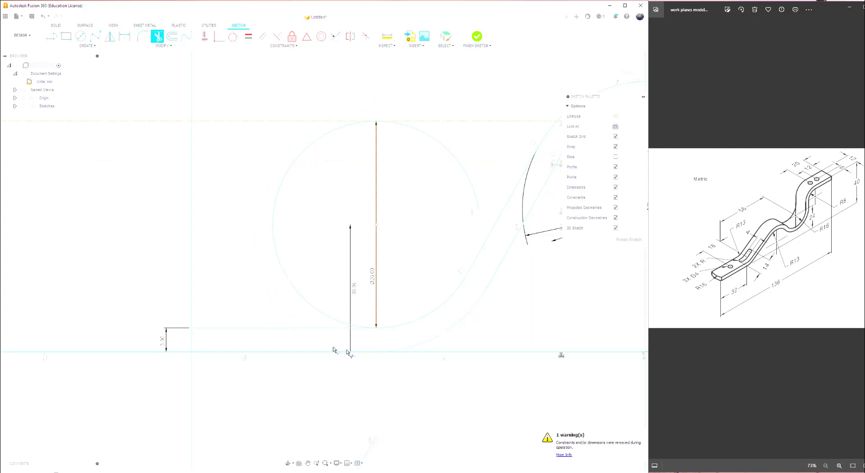
{"action": "left_click", "coordinate": [350, 324]}
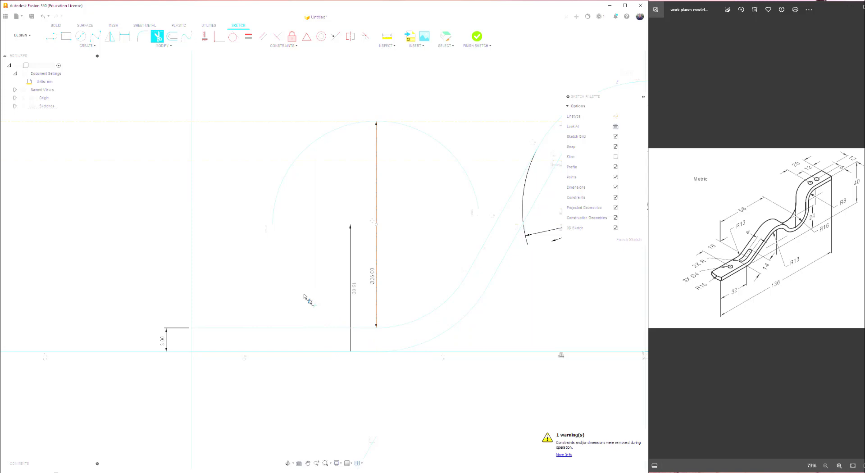
{"action": "left_click", "coordinate": [276, 202]}
{"action": "left_click", "coordinate": [300, 151]}
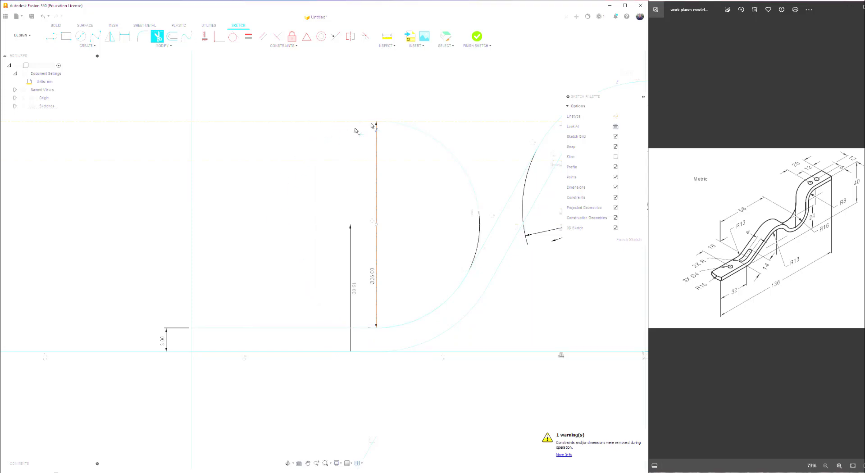
{"action": "left_click", "coordinate": [395, 125]}
{"action": "left_click", "coordinate": [473, 185]}
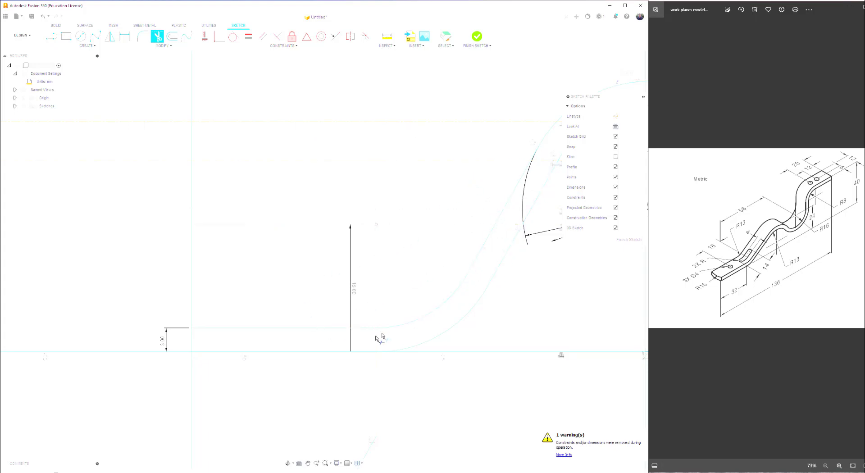
{"action": "scroll", "coordinate": [421, 338], "scroll_direction": "down", "scroll_amount": 6}
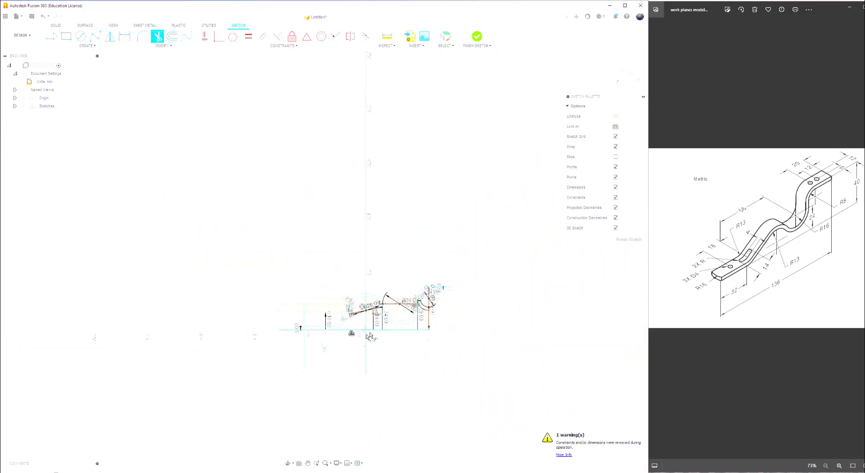
{"action": "scroll", "coordinate": [427, 324], "scroll_direction": "up", "scroll_amount": 5}
{"action": "left_click", "coordinate": [427, 325]}
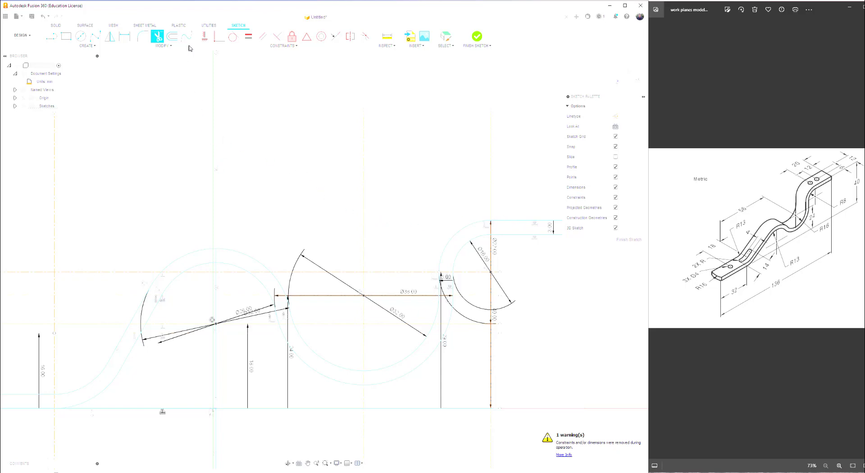
Finish the sketch, select the strip profiles for an extrude from top-right to bottom, then cancel
{"action": "left_click", "coordinate": [477, 36]}
{"action": "left_click", "coordinate": [65, 37]}
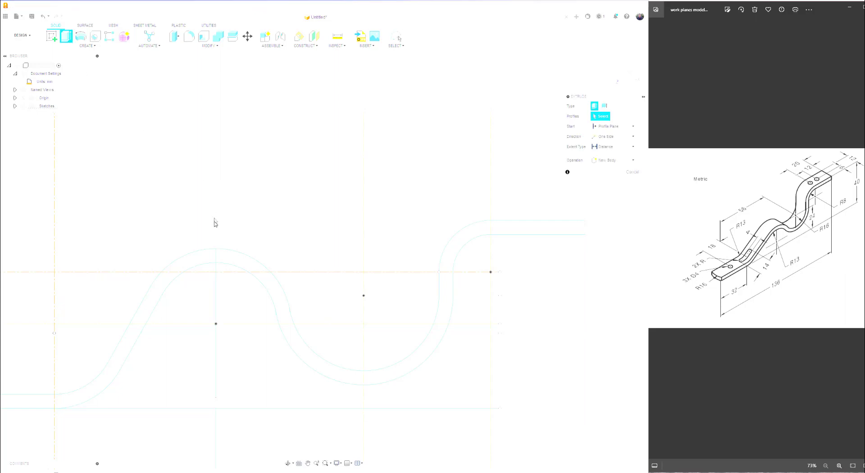
{"action": "left_click", "coordinate": [504, 235]}
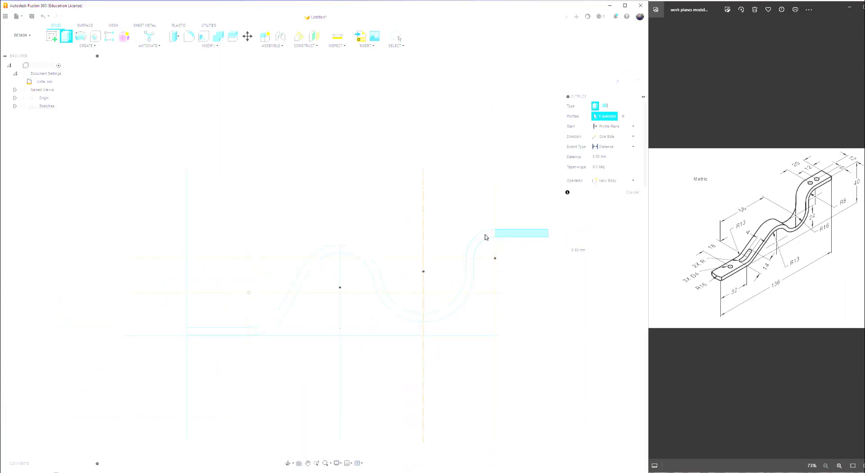
{"action": "left_click", "coordinate": [469, 272]}
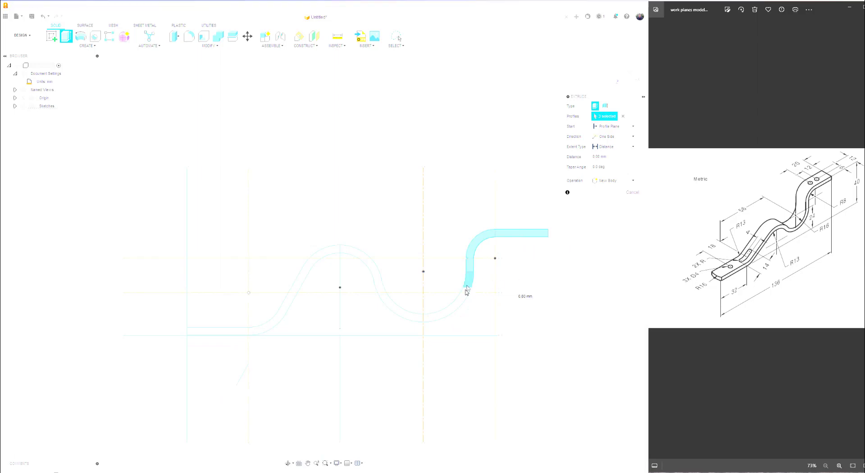
{"action": "left_click", "coordinate": [446, 316]}
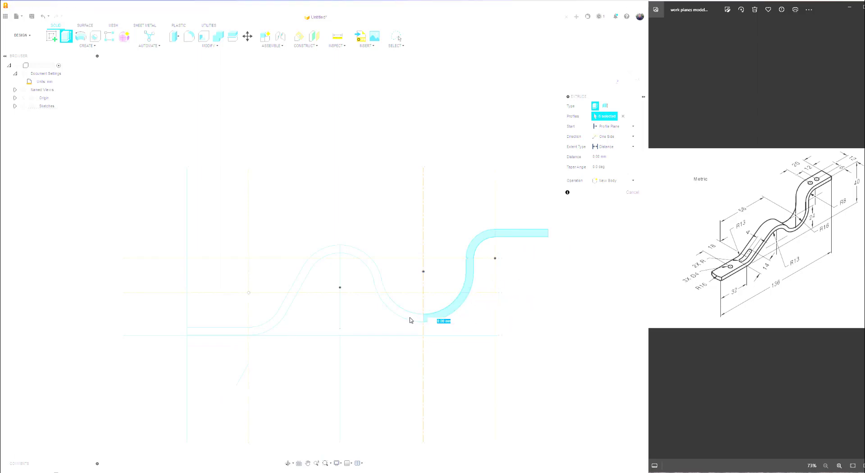
{"action": "left_click", "coordinate": [394, 307]}
{"action": "left_click", "coordinate": [377, 281]}
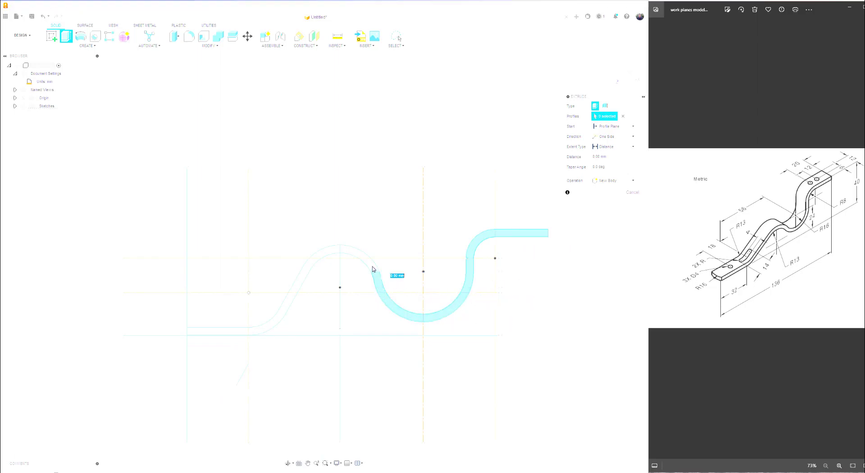
{"action": "left_click", "coordinate": [365, 261]}
{"action": "left_click", "coordinate": [350, 250]}
{"action": "left_click", "coordinate": [333, 253]}
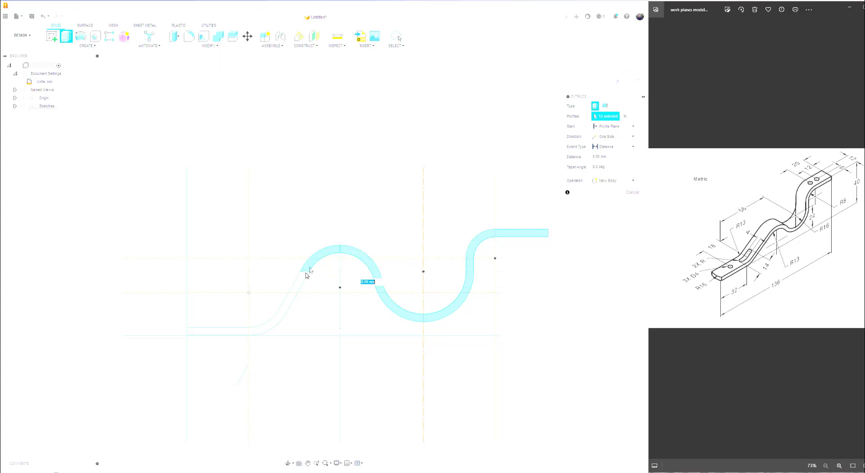
{"action": "left_click", "coordinate": [305, 270]}
{"action": "left_click", "coordinate": [300, 283]}
{"action": "left_click", "coordinate": [292, 298]}
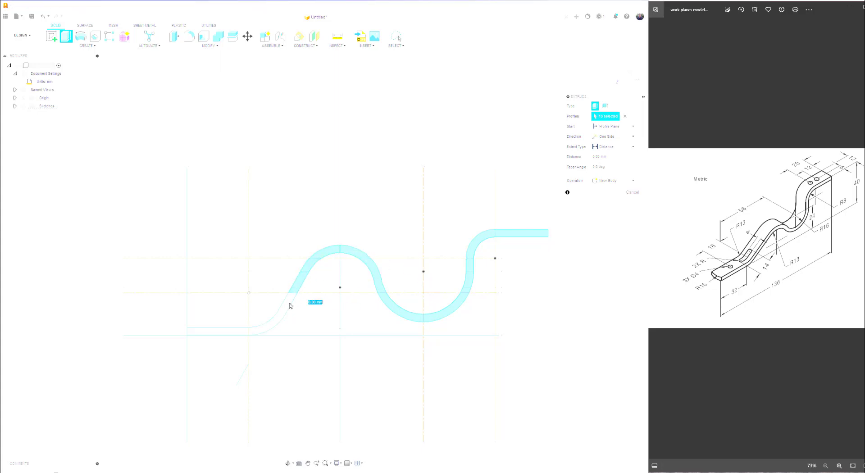
{"action": "left_click", "coordinate": [257, 329]}
{"action": "left_click", "coordinate": [232, 333]}
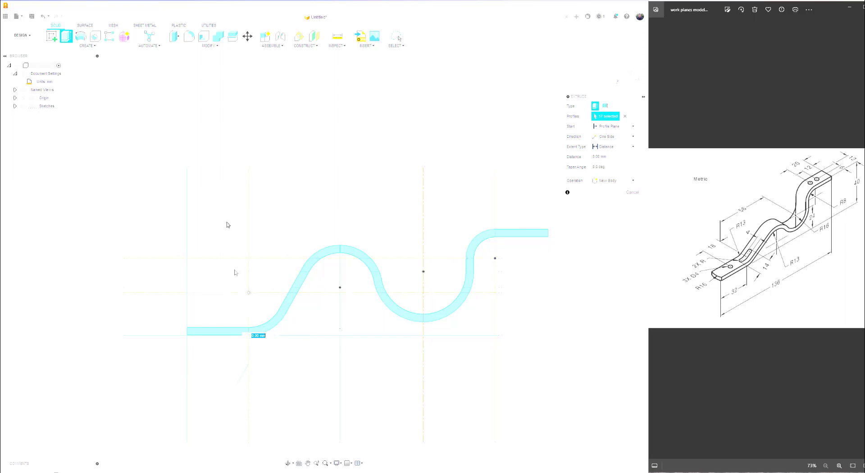
{"action": "key", "text": "Escape"}
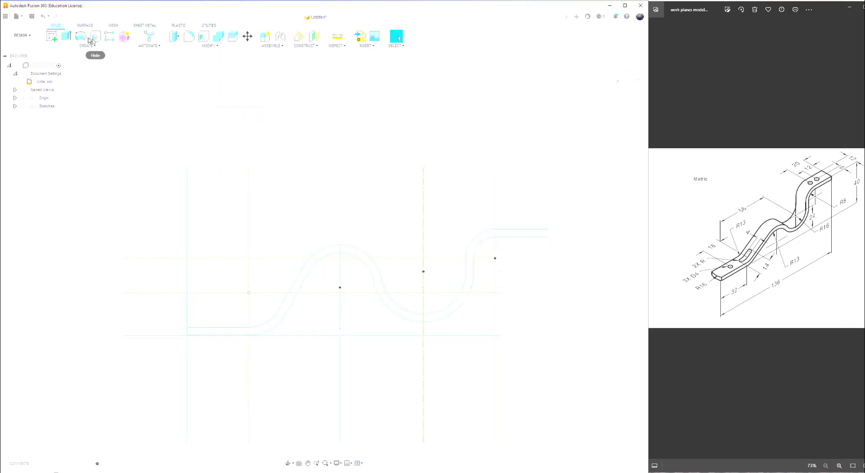
Reselect every S-strip profile from the bottom strip to the top strip for extrusion, then cancel again
{"action": "left_click", "coordinate": [66, 36]}
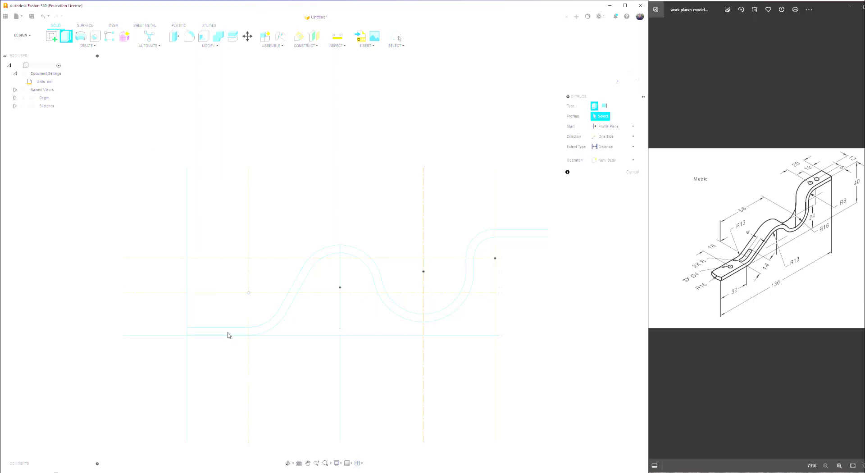
{"action": "left_click", "coordinate": [228, 333]}
{"action": "left_click", "coordinate": [293, 296]}
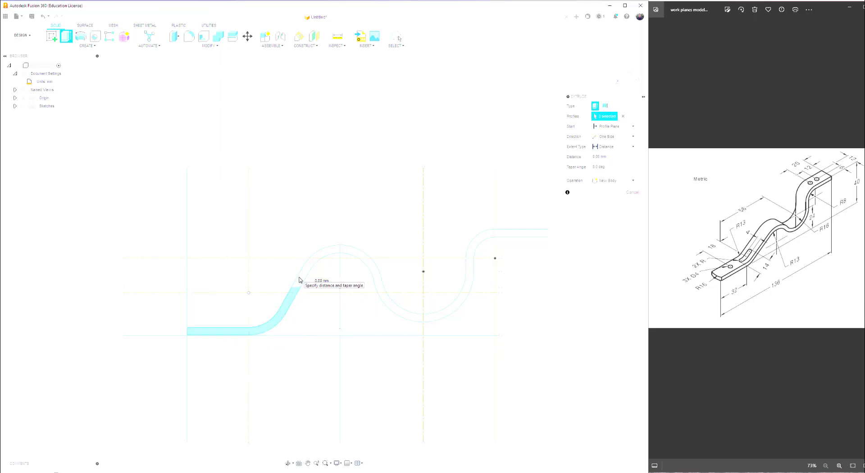
{"action": "left_click", "coordinate": [309, 269]}
{"action": "left_click", "coordinate": [323, 255]}
{"action": "left_click", "coordinate": [336, 249]}
{"action": "left_click", "coordinate": [354, 251]}
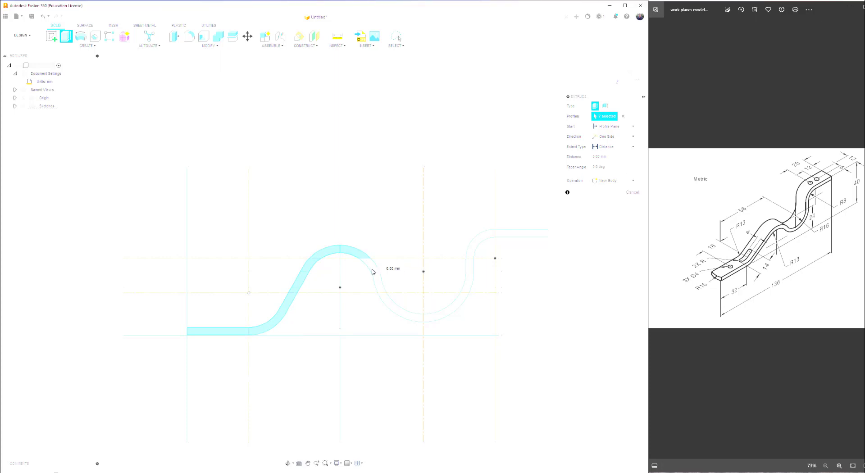
{"action": "left_click", "coordinate": [379, 281]}
{"action": "left_click", "coordinate": [383, 296]}
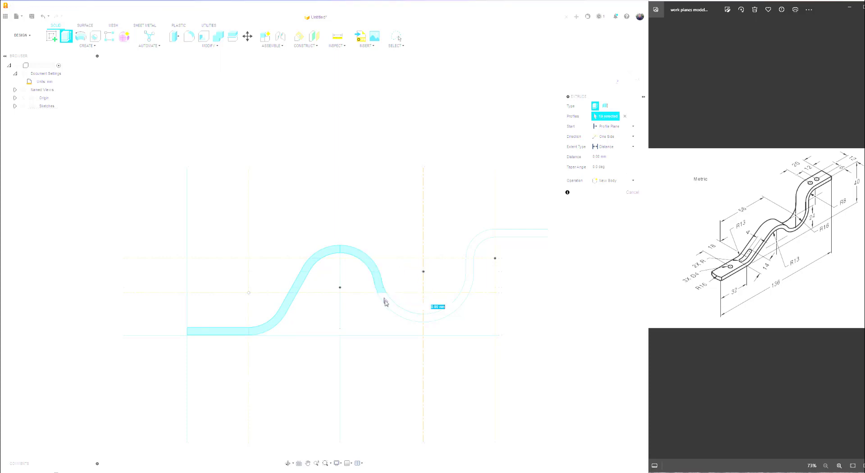
{"action": "left_click", "coordinate": [408, 315]}
{"action": "left_click", "coordinate": [443, 316]}
{"action": "left_click", "coordinate": [467, 295]}
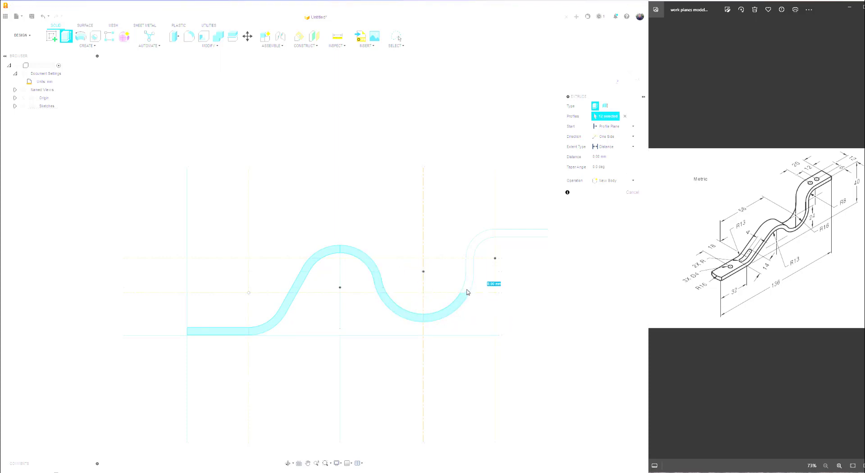
{"action": "left_click", "coordinate": [471, 287]}
{"action": "left_click", "coordinate": [471, 269]}
{"action": "left_click", "coordinate": [472, 255]}
{"action": "left_click", "coordinate": [472, 251]}
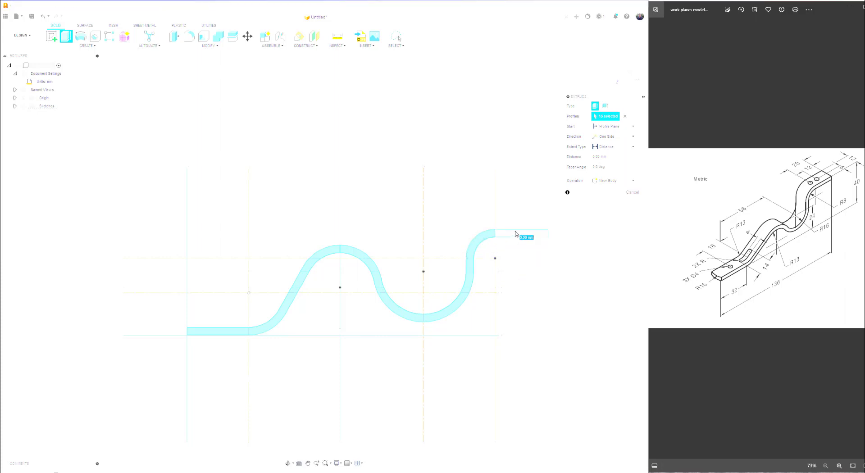
{"action": "left_click", "coordinate": [518, 233]}
{"action": "key", "text": "Escape"}
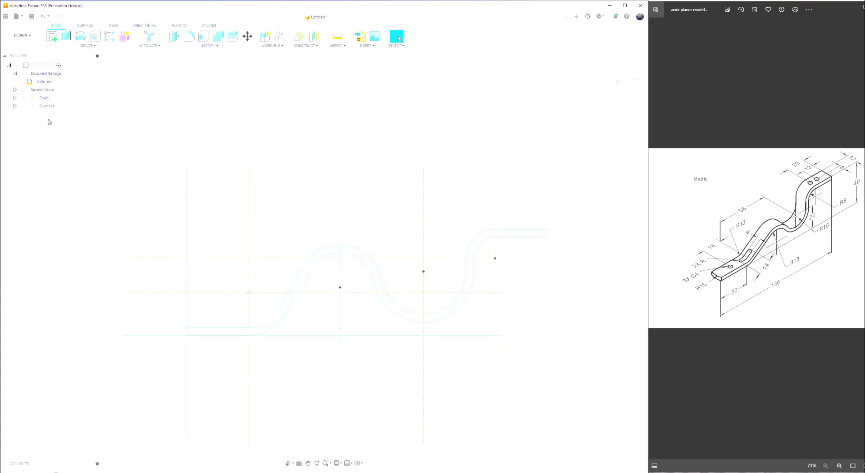
Reopen Sketch1 and trim the pieces of the left vertical line
{"action": "left_click", "coordinate": [15, 107]}
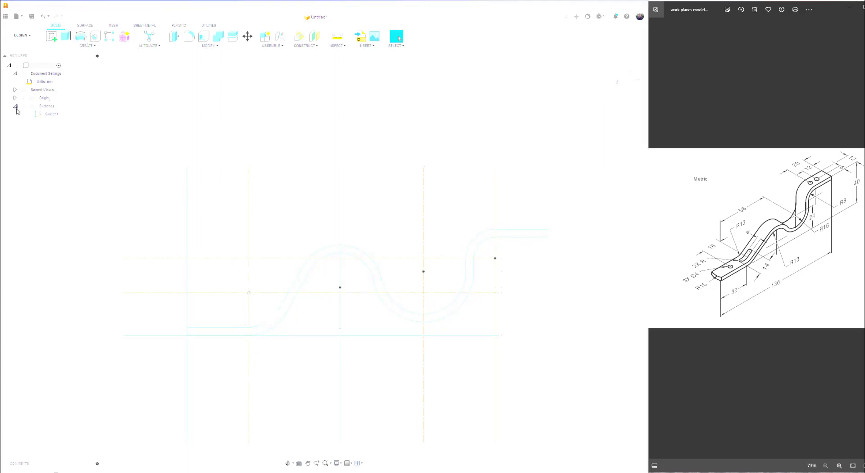
{"action": "double_click", "coordinate": [48, 116]}
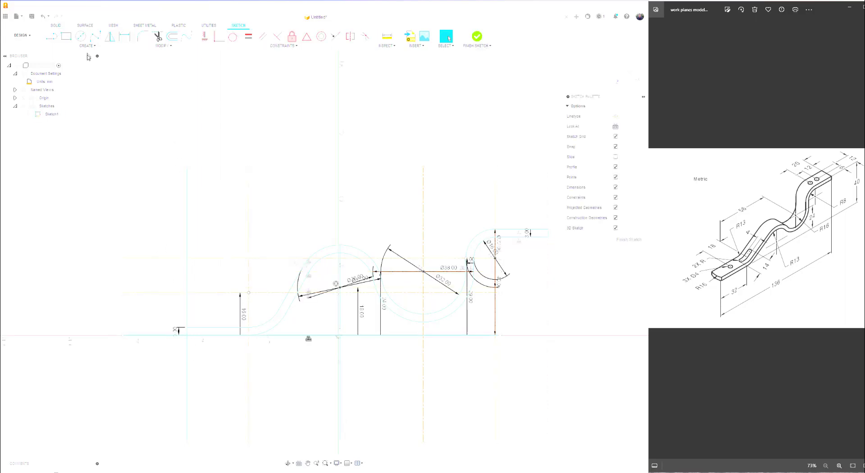
{"action": "left_click", "coordinate": [160, 38]}
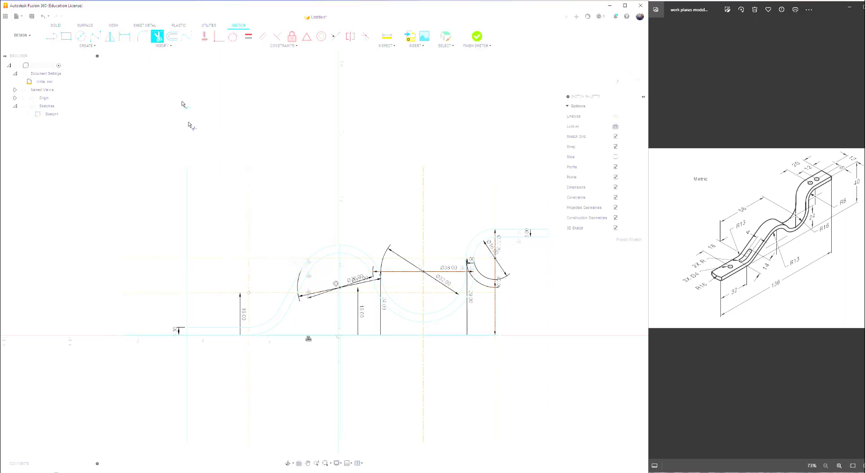
{"action": "left_click", "coordinate": [188, 201]}
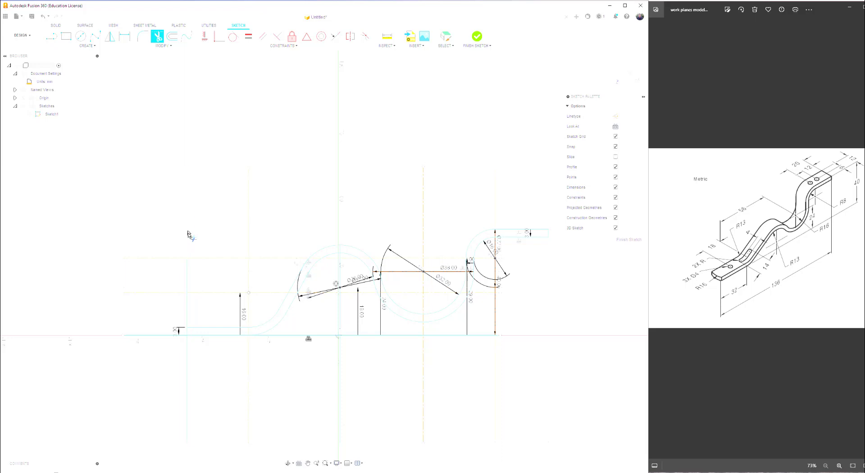
{"action": "left_click", "coordinate": [187, 269]}
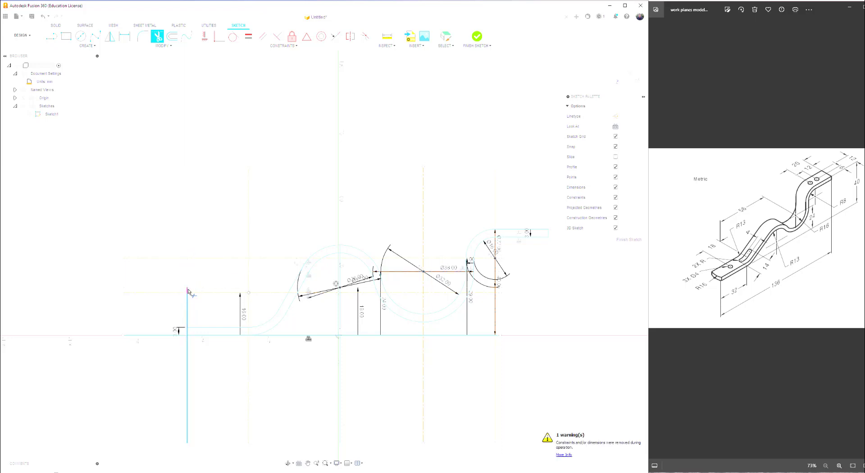
{"action": "left_click", "coordinate": [188, 308]}
{"action": "left_click", "coordinate": [189, 361]}
Trim the leftover bottom baseline parts and the stray line beside the left arc
{"action": "left_click", "coordinate": [152, 336]}
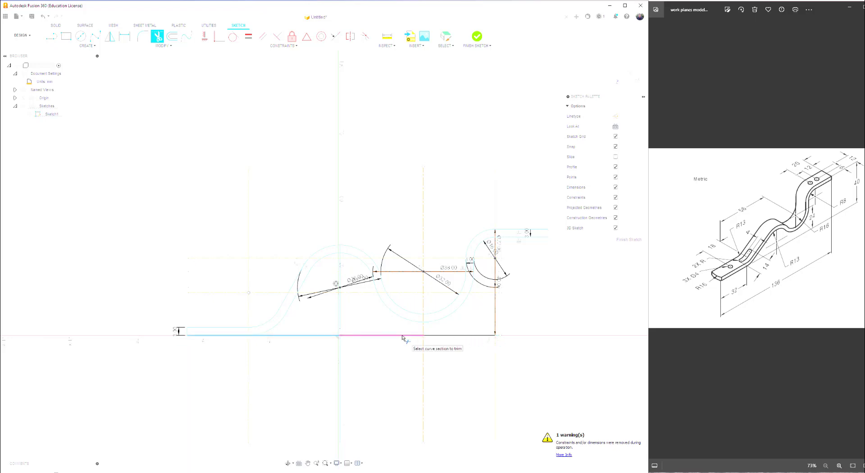
{"action": "left_click", "coordinate": [326, 338]}
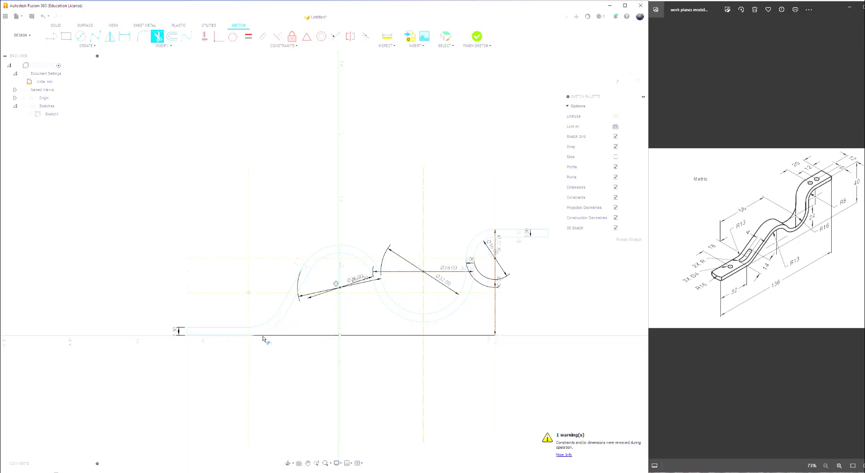
{"action": "scroll", "coordinate": [271, 293], "scroll_direction": "up", "scroll_amount": 5}
{"action": "scroll", "coordinate": [271, 293], "scroll_direction": "up", "scroll_amount": 3}
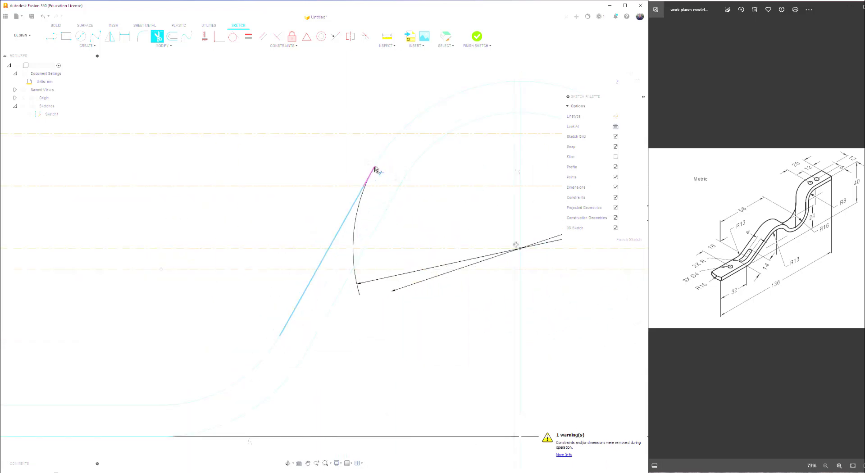
{"action": "left_click", "coordinate": [331, 246]}
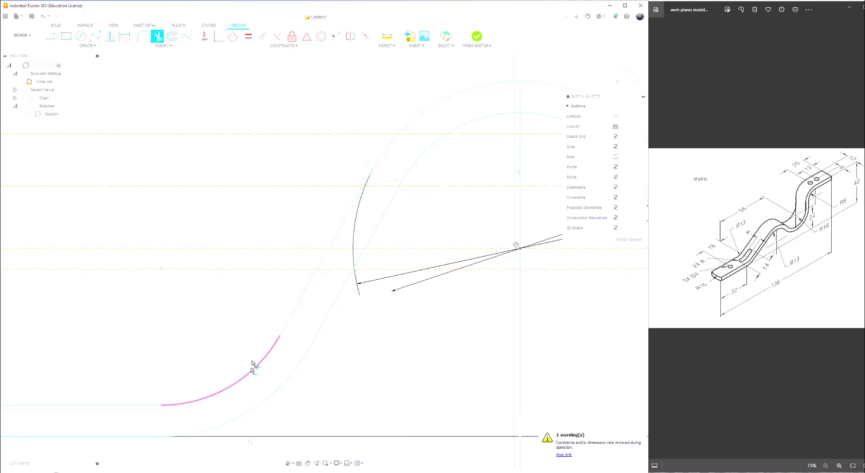
{"action": "scroll", "coordinate": [193, 319], "scroll_direction": "down", "scroll_amount": 5}
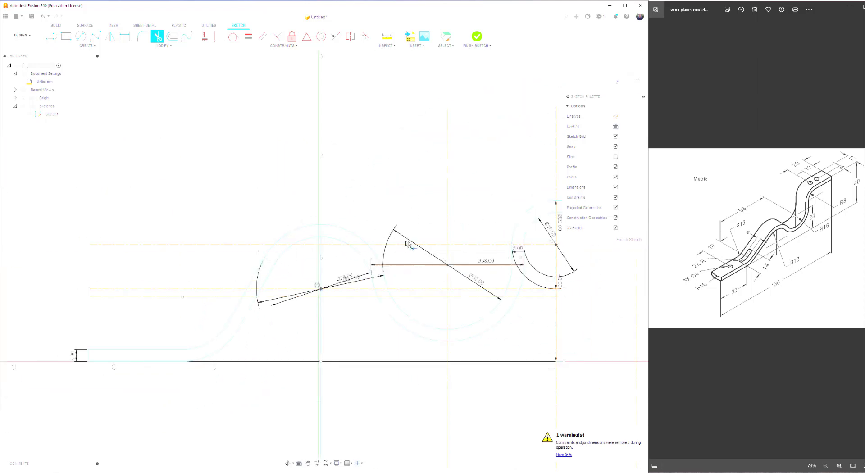
{"action": "scroll", "coordinate": [401, 230], "scroll_direction": "down", "scroll_amount": 2}
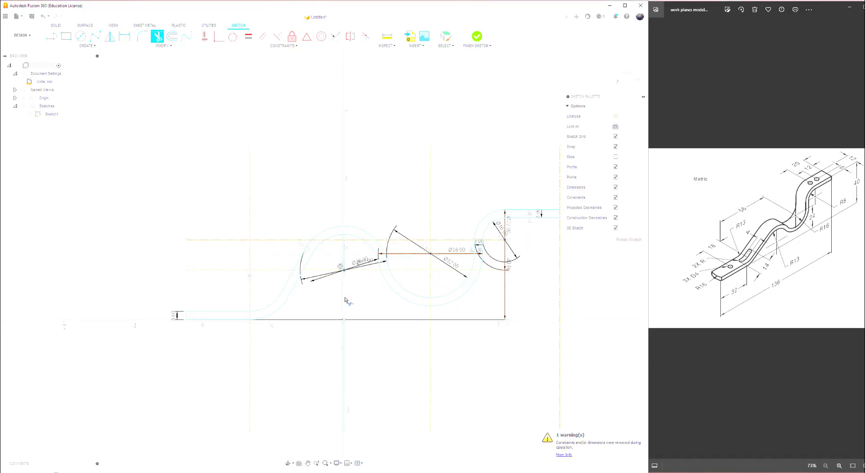
Trim the leftover vertical line segments, including the one above the right circle
{"action": "left_click", "coordinate": [344, 264]}
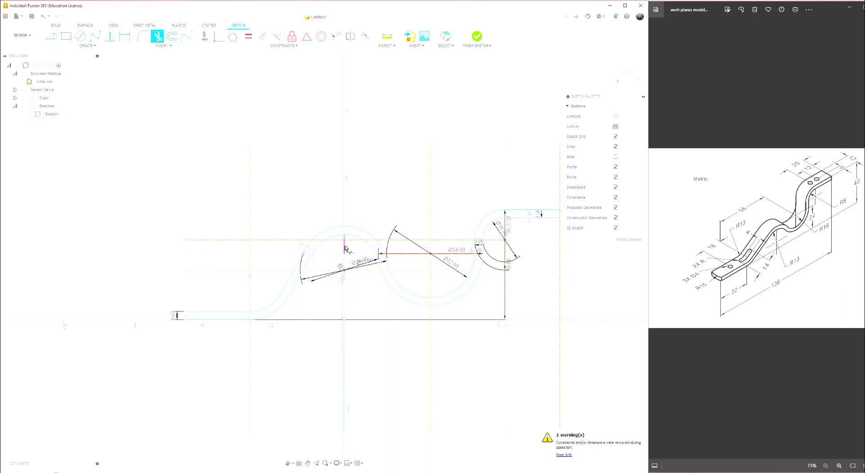
{"action": "left_click", "coordinate": [345, 247]}
{"action": "scroll", "coordinate": [448, 269], "scroll_direction": "up", "scroll_amount": 3}
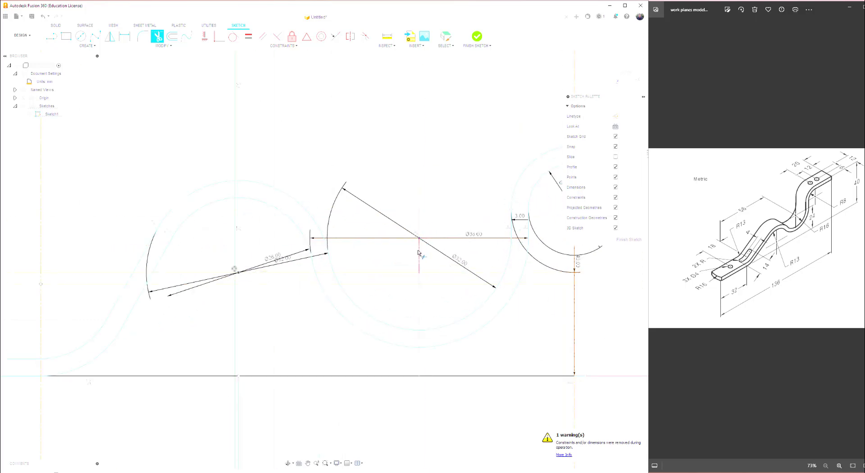
{"action": "scroll", "coordinate": [401, 281], "scroll_direction": "down", "scroll_amount": 3}
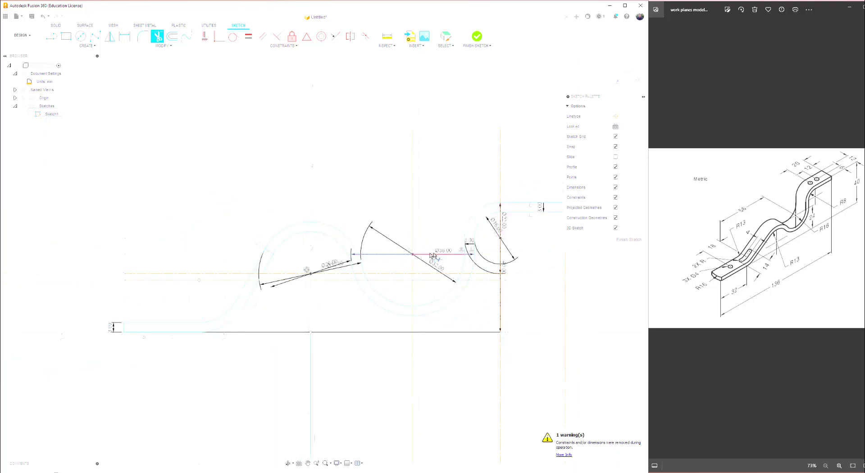
{"action": "scroll", "coordinate": [501, 251], "scroll_direction": "up", "scroll_amount": 2}
{"action": "scroll", "coordinate": [502, 251], "scroll_direction": "up", "scroll_amount": 1}
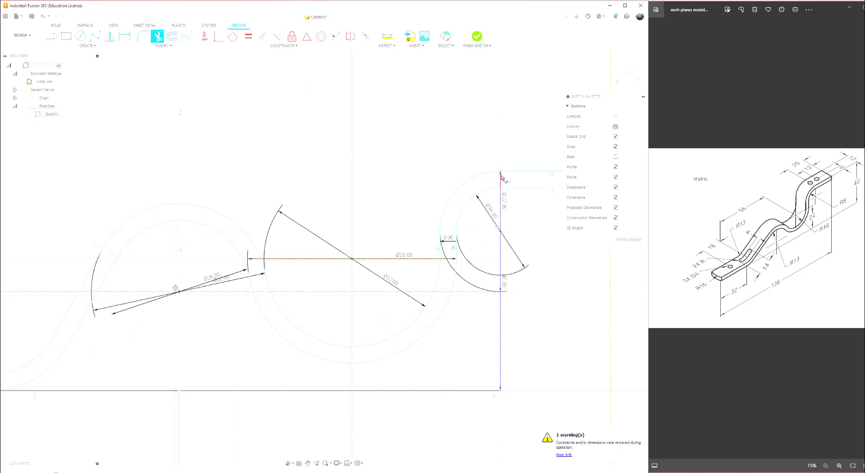
{"action": "left_click", "coordinate": [501, 159]}
{"action": "left_click", "coordinate": [352, 195]}
{"action": "left_click", "coordinate": [352, 277]}
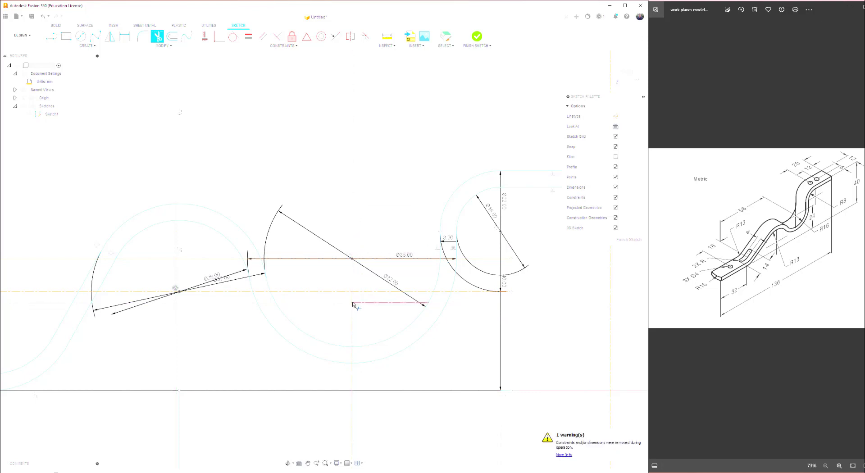
{"action": "left_click", "coordinate": [352, 360]}
{"action": "left_click", "coordinate": [352, 376]}
Trim the centre-line pieces inside and to the right of the large circle
{"action": "left_click", "coordinate": [377, 292]}
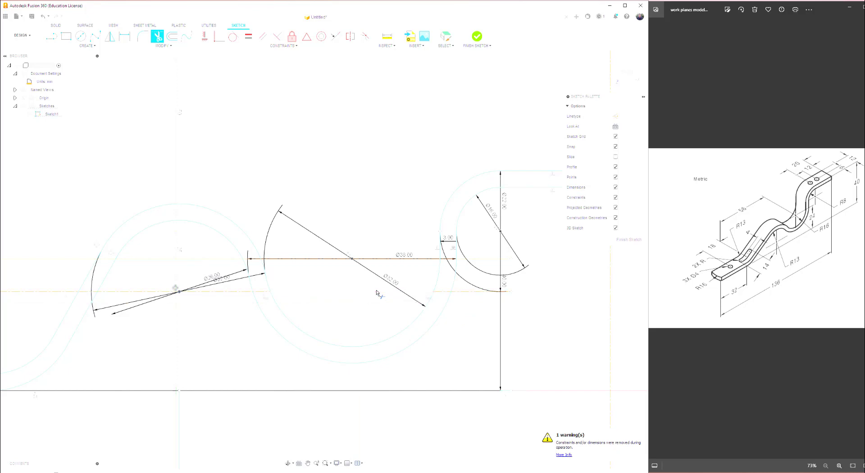
{"action": "left_click", "coordinate": [444, 292]}
{"action": "left_click", "coordinate": [467, 294]}
{"action": "left_click", "coordinate": [467, 305]}
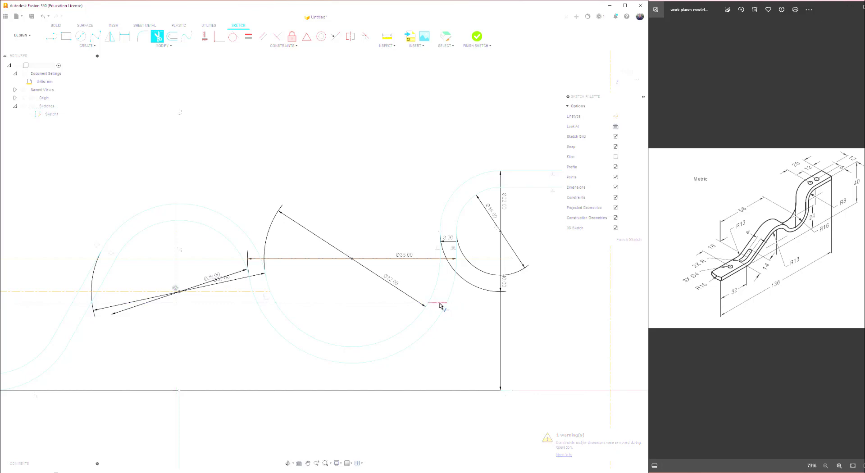
{"action": "left_click", "coordinate": [401, 306]}
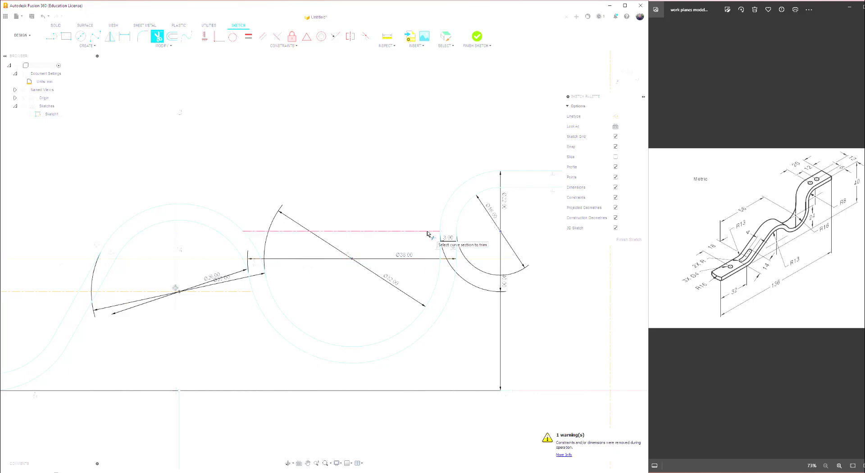
Trim the upper horizontal line pieces across the arcs and the short stubs beside the left arc
{"action": "left_click", "coordinate": [427, 232]}
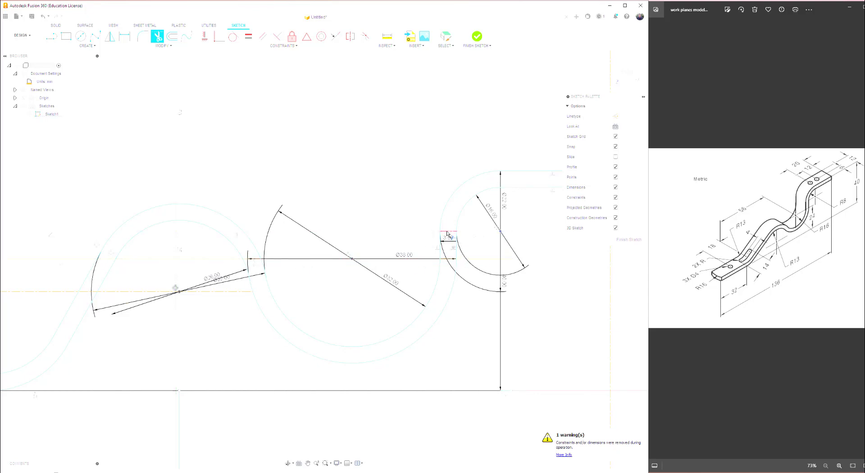
{"action": "left_click", "coordinate": [447, 234]}
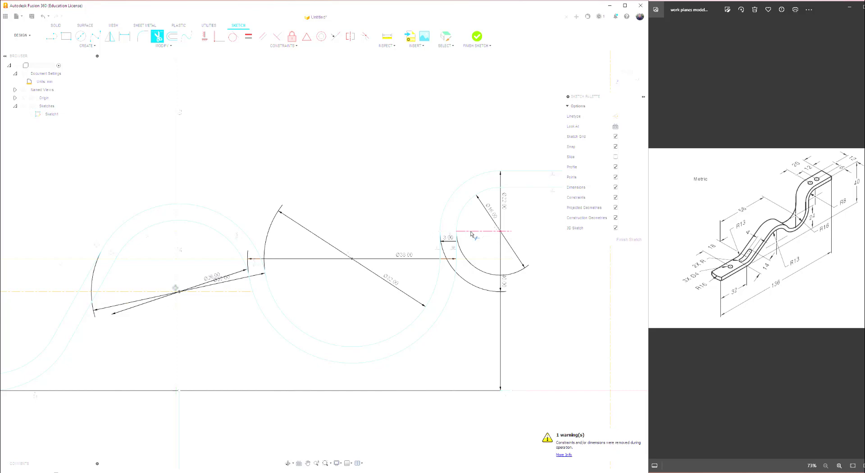
{"action": "left_click", "coordinate": [231, 233]}
{"action": "left_click", "coordinate": [170, 233]}
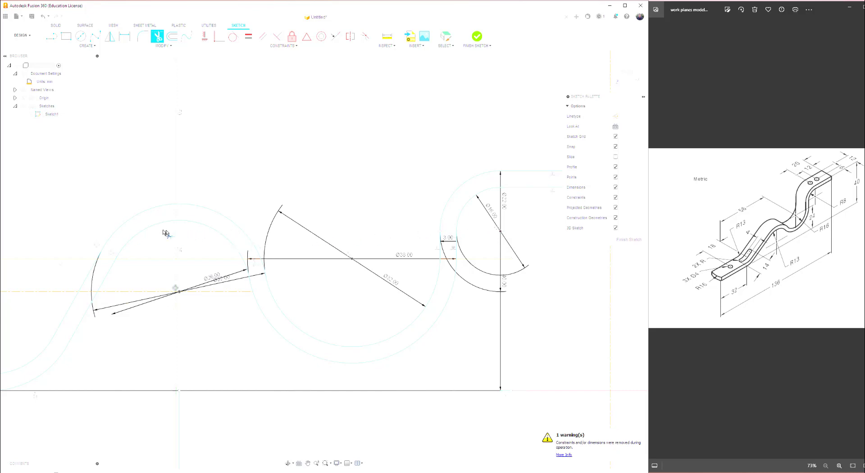
{"action": "left_click", "coordinate": [130, 233]}
{"action": "left_click", "coordinate": [104, 233]}
{"action": "left_click", "coordinate": [84, 260]}
{"action": "left_click", "coordinate": [101, 261]}
Exit Trim and delete the dashed horizontal line crossing the left arc
{"action": "key", "text": "Escape"}
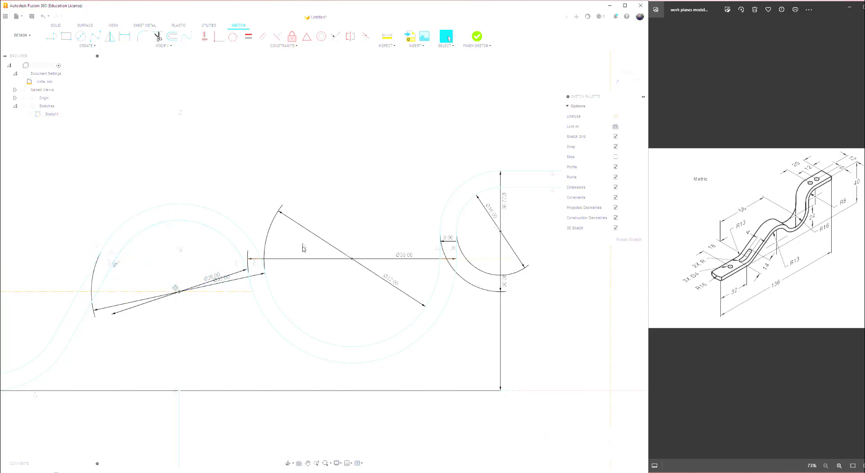
{"action": "left_click", "coordinate": [226, 293]}
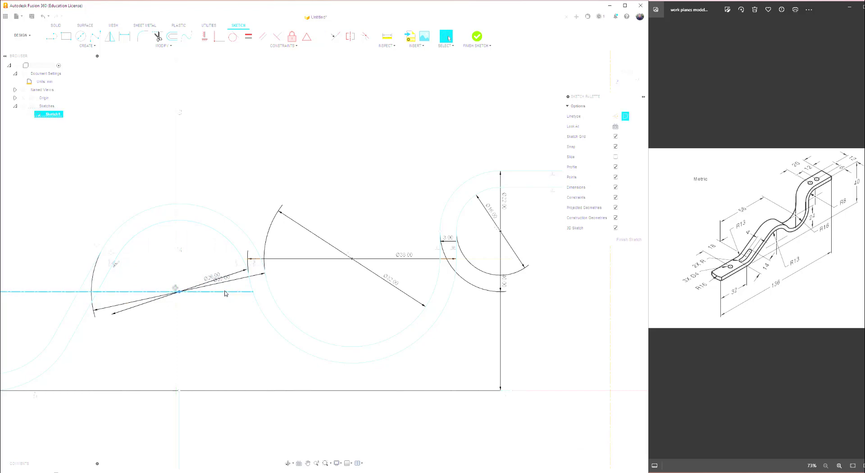
{"action": "key", "text": "Delete"}
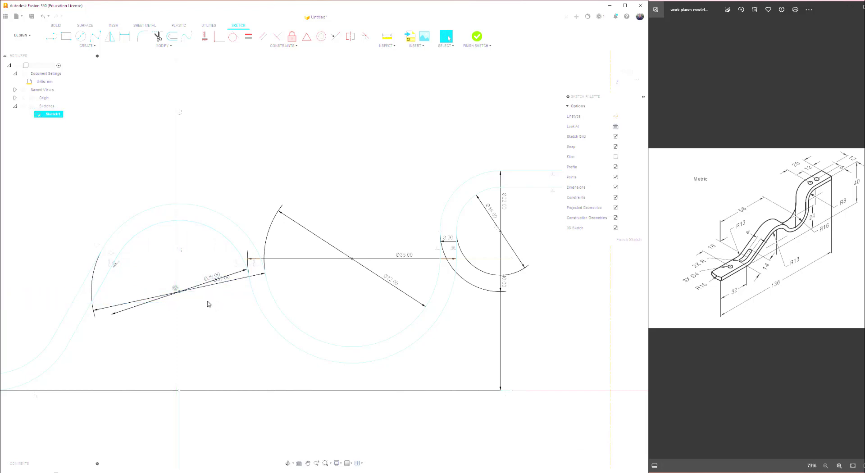
{"action": "scroll", "coordinate": [209, 304], "scroll_direction": "down", "scroll_amount": 2}
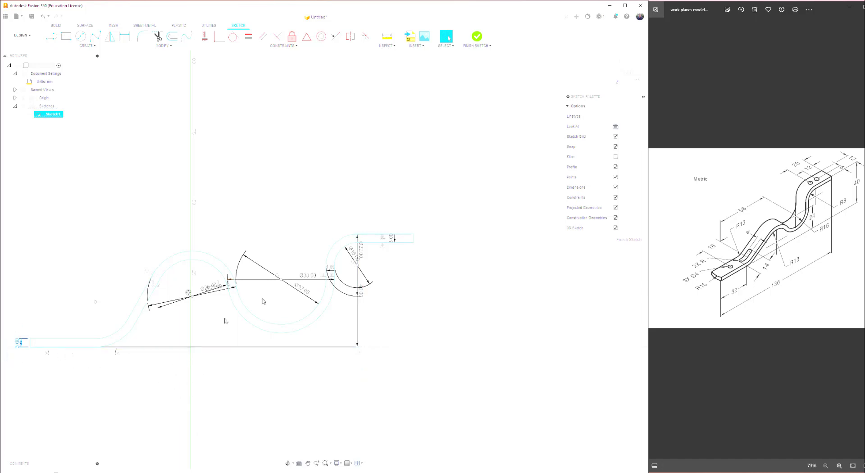
{"action": "scroll", "coordinate": [344, 302], "scroll_direction": "up", "scroll_amount": 4}
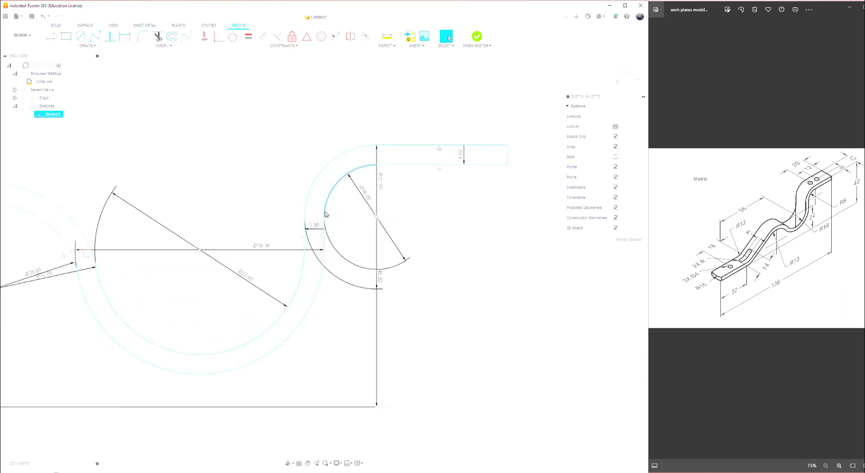
{"action": "scroll", "coordinate": [90, 261], "scroll_direction": "down", "scroll_amount": 2}
{"action": "scroll", "coordinate": [99, 253], "scroll_direction": "up", "scroll_amount": 6}
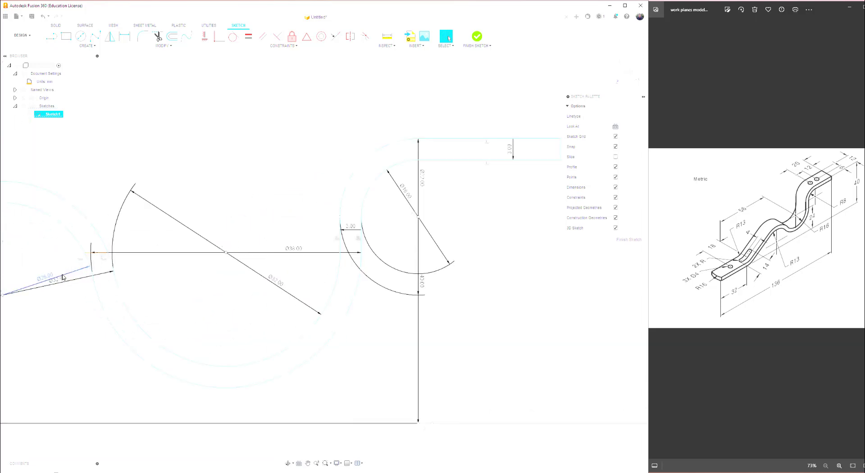
{"action": "scroll", "coordinate": [130, 232], "scroll_direction": "up", "scroll_amount": 5}
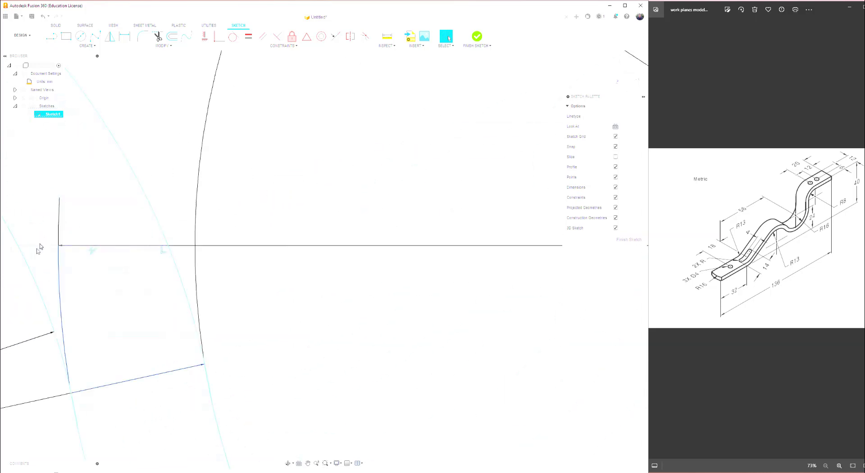
Trim the short horizontal stub and the unneeded upper arc beside the left arc
{"action": "left_click", "coordinate": [158, 37]}
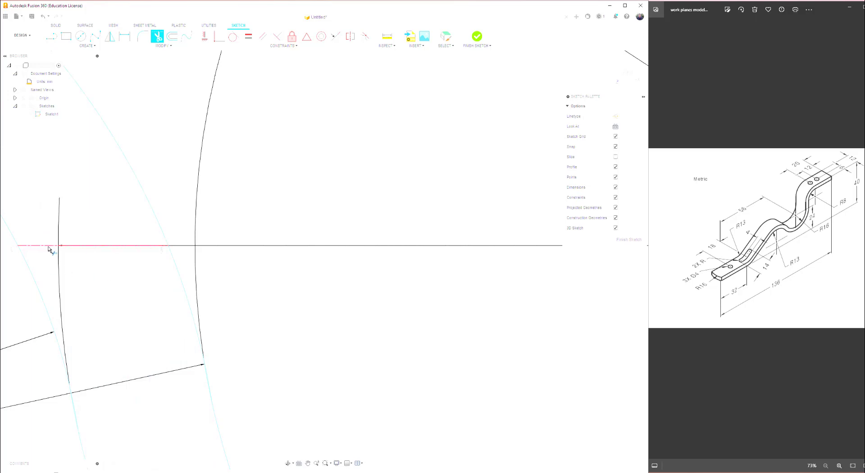
{"action": "left_click", "coordinate": [45, 247]}
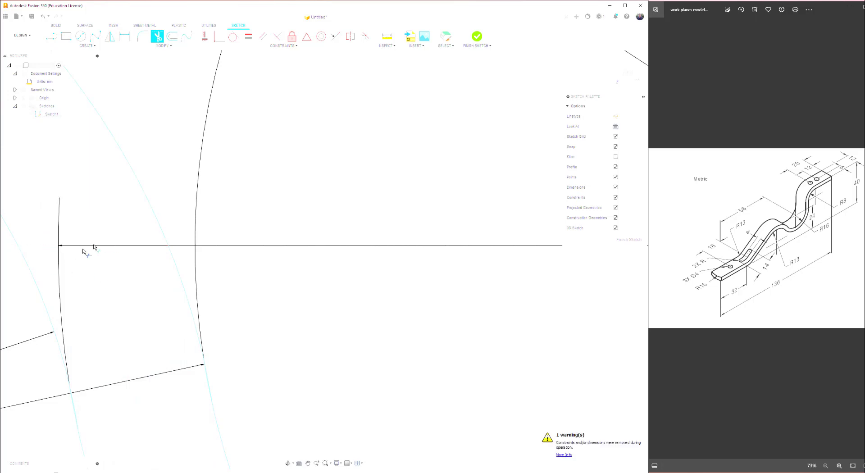
{"action": "scroll", "coordinate": [169, 283], "scroll_direction": "down", "scroll_amount": 5}
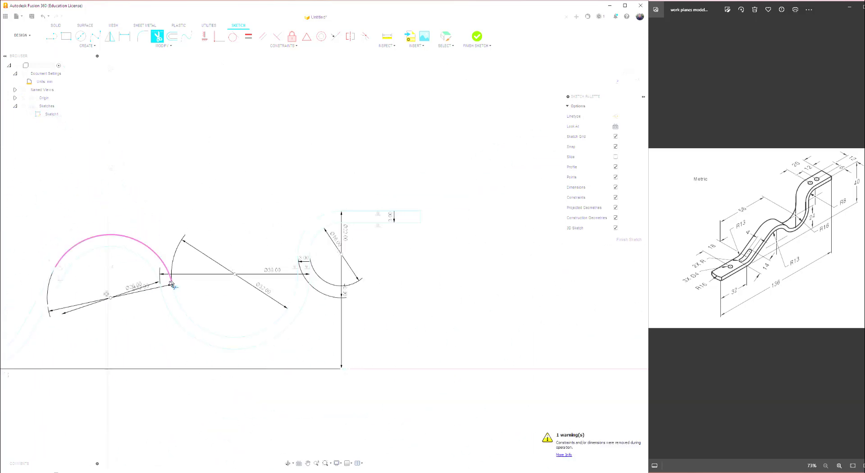
{"action": "left_click", "coordinate": [171, 284]}
{"action": "key", "text": "Escape"}
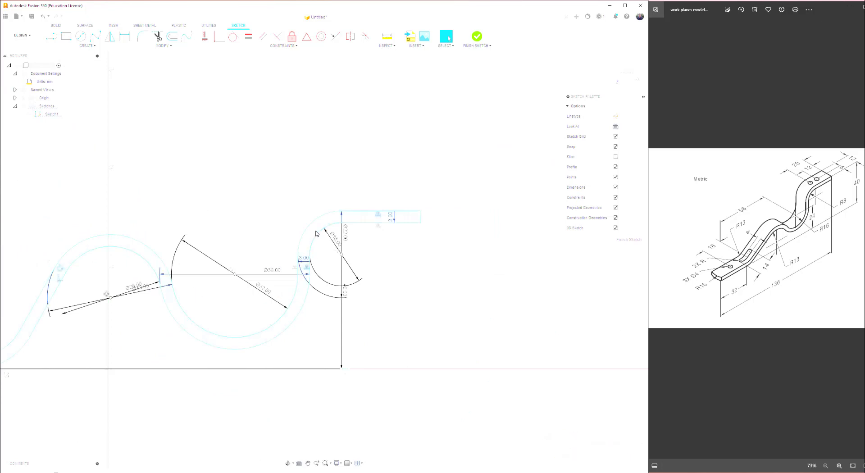
{"action": "scroll", "coordinate": [316, 234], "scroll_direction": "down", "scroll_amount": 3}
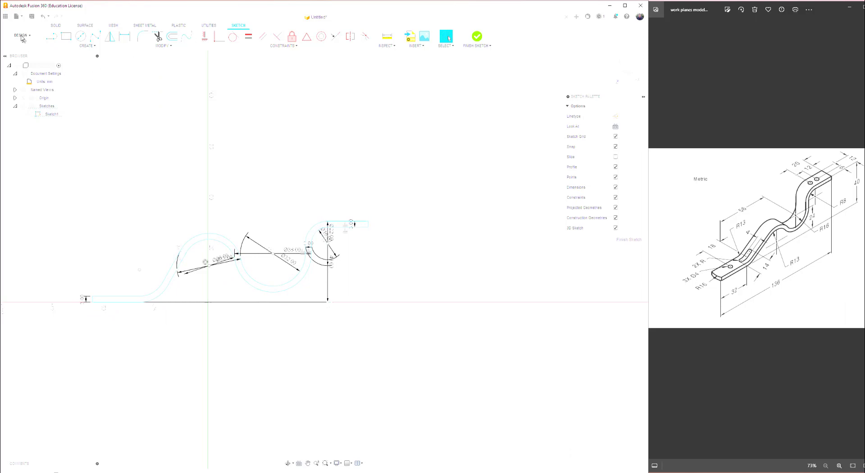
Finish the sketch, extrude the S-shaped profile into a solid body, and view it isometrically
{"action": "left_click", "coordinate": [478, 37]}
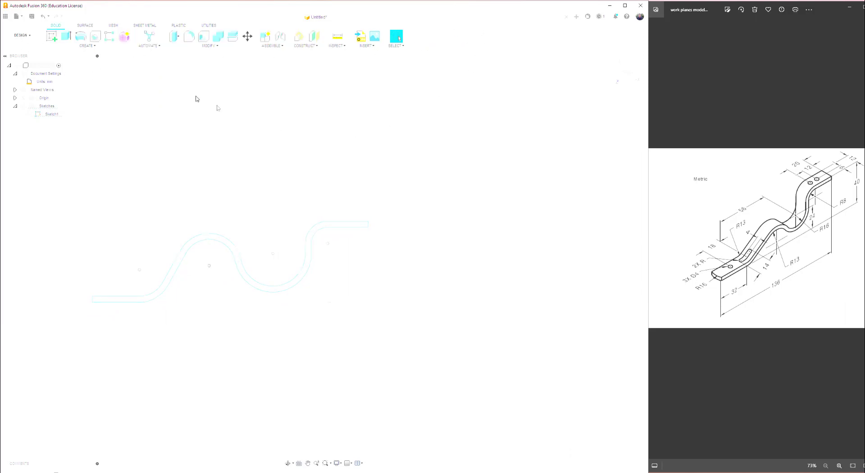
{"action": "left_click", "coordinate": [67, 37]}
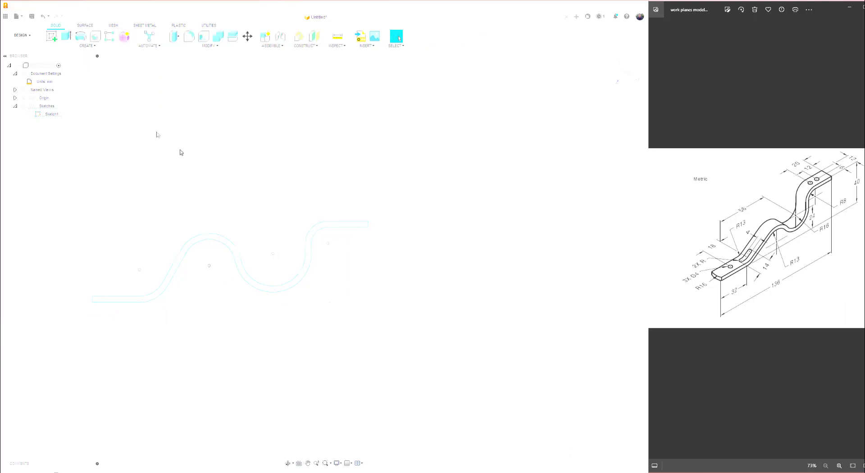
{"action": "left_click", "coordinate": [315, 235]}
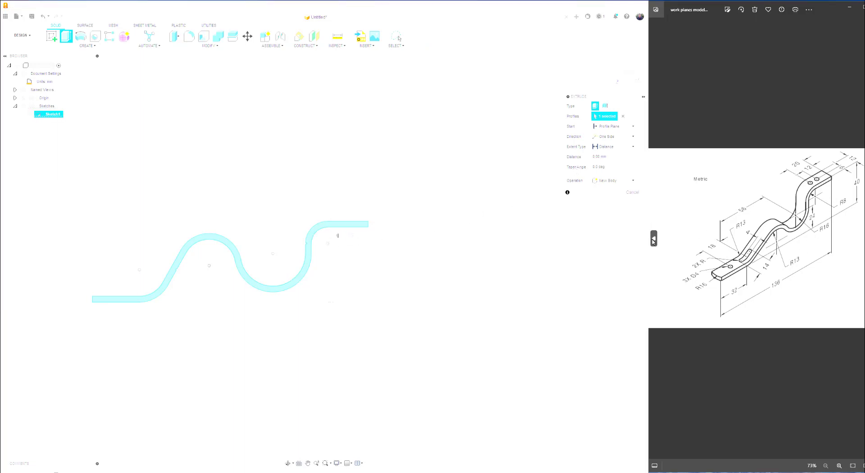
{"action": "left_click", "coordinate": [295, 276]}
{"action": "key", "text": "Return"}
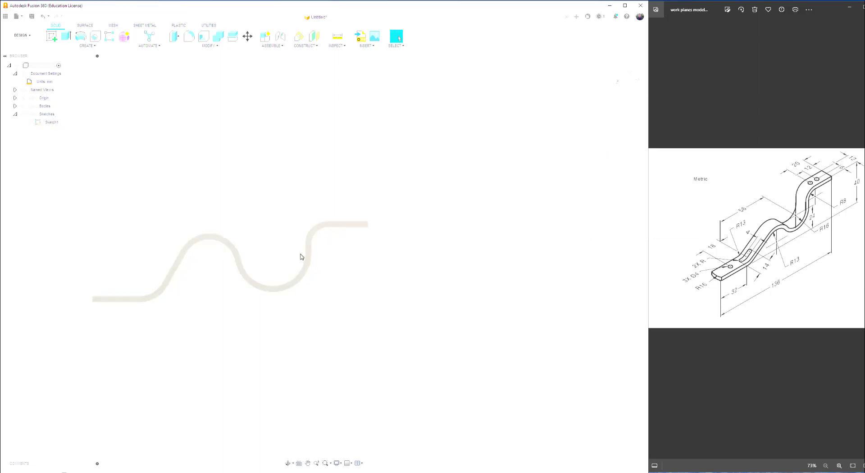
{"action": "scroll", "coordinate": [302, 257], "scroll_direction": "down", "scroll_amount": 5}
{"action": "scroll", "coordinate": [293, 283], "scroll_direction": "up", "scroll_amount": 4}
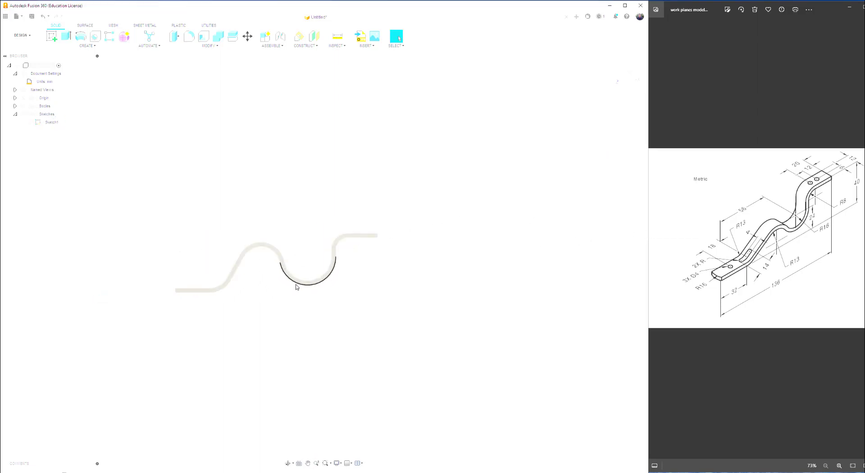
{"action": "scroll", "coordinate": [296, 287], "scroll_direction": "up", "scroll_amount": 3}
{"action": "scroll", "coordinate": [295, 257], "scroll_direction": "down", "scroll_amount": 5}
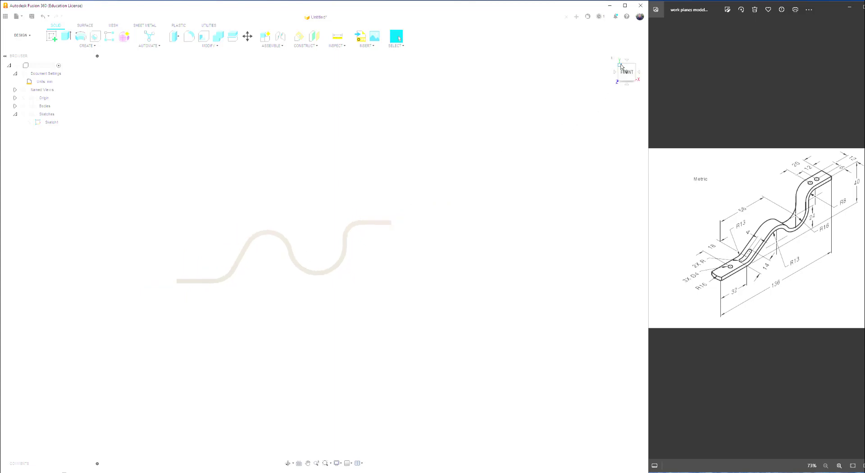
{"action": "left_click", "coordinate": [621, 67]}
{"action": "scroll", "coordinate": [299, 295], "scroll_direction": "up", "scroll_amount": 4}
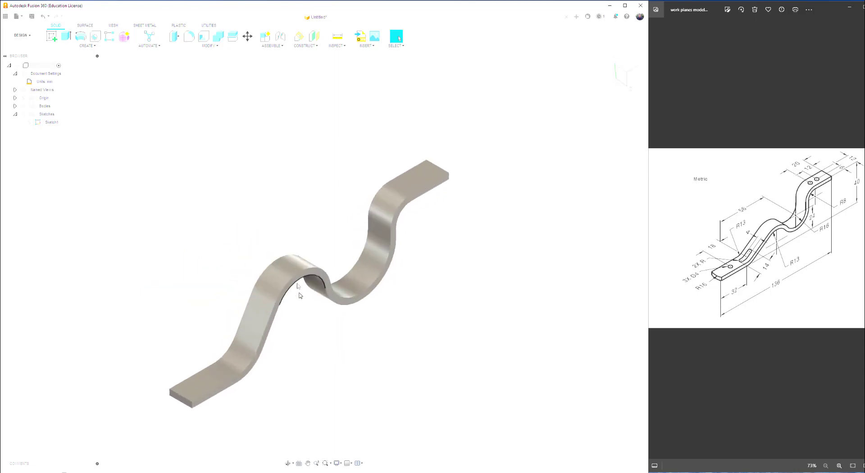
{"action": "scroll", "coordinate": [307, 334], "scroll_direction": "down", "scroll_amount": 2}
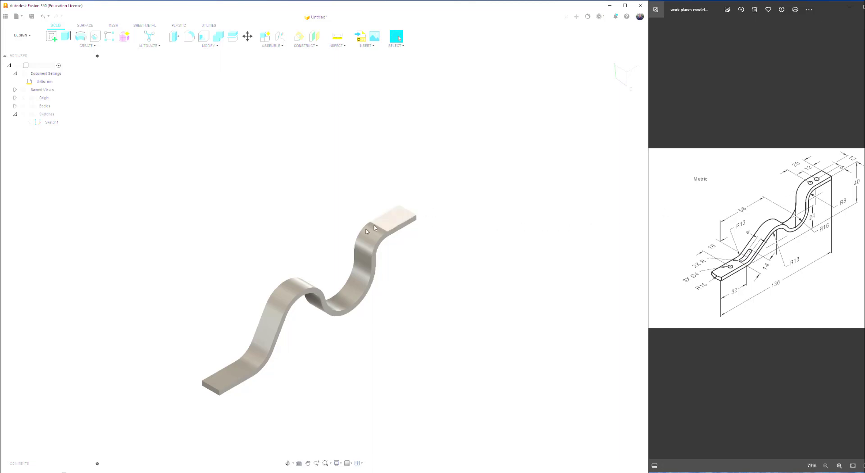
Add a 0 mm offset plane on the top face of the right-end tab and start a sketch
{"action": "left_click", "coordinate": [314, 37]}
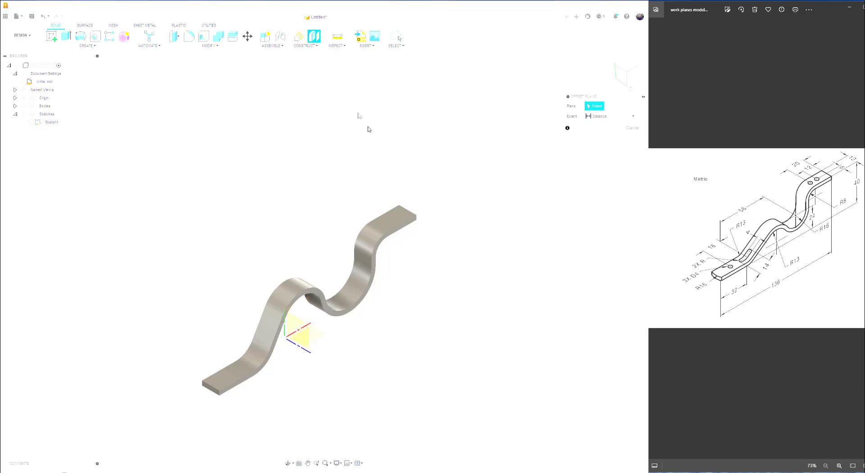
{"action": "left_click", "coordinate": [390, 224]}
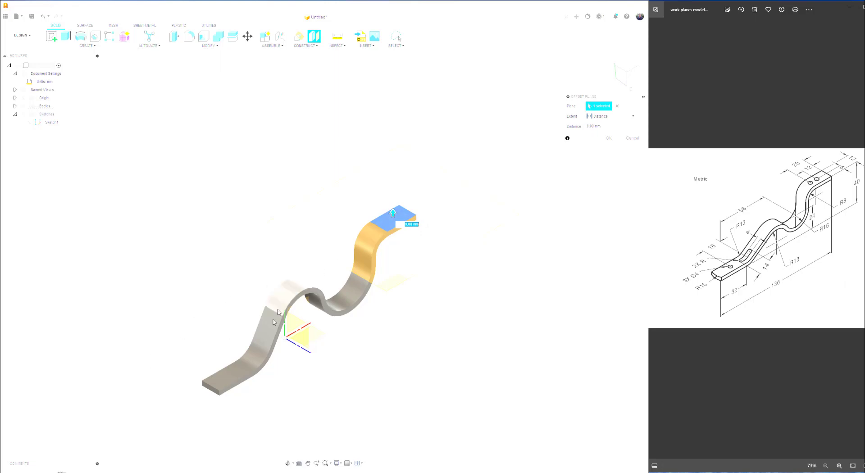
{"action": "left_click", "coordinate": [609, 138]}
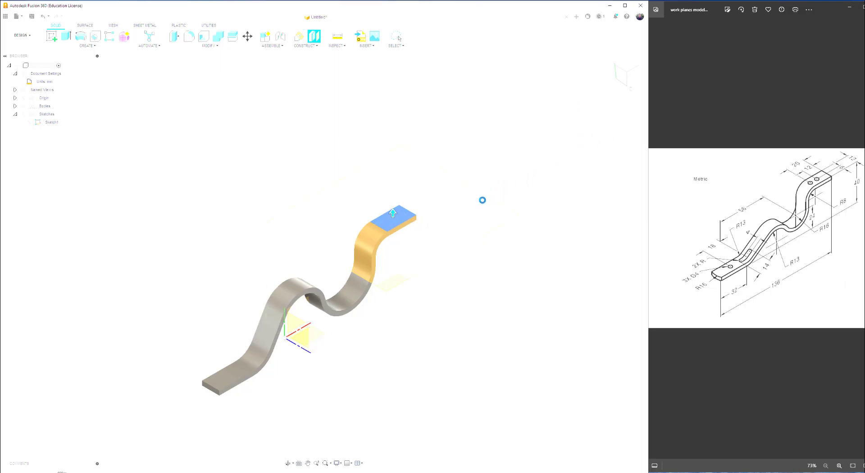
{"action": "left_click", "coordinate": [55, 40]}
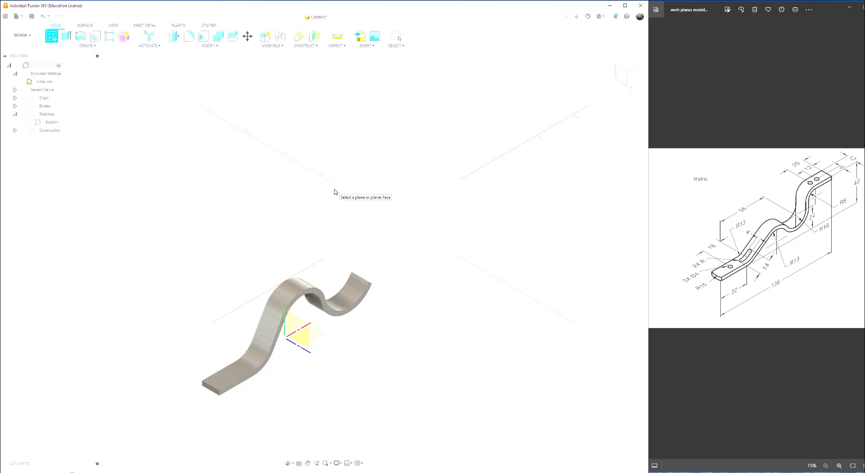
On the new plane, draw a two-point rectangle for the slot near the bracket's left end
{"action": "left_click", "coordinate": [335, 191]}
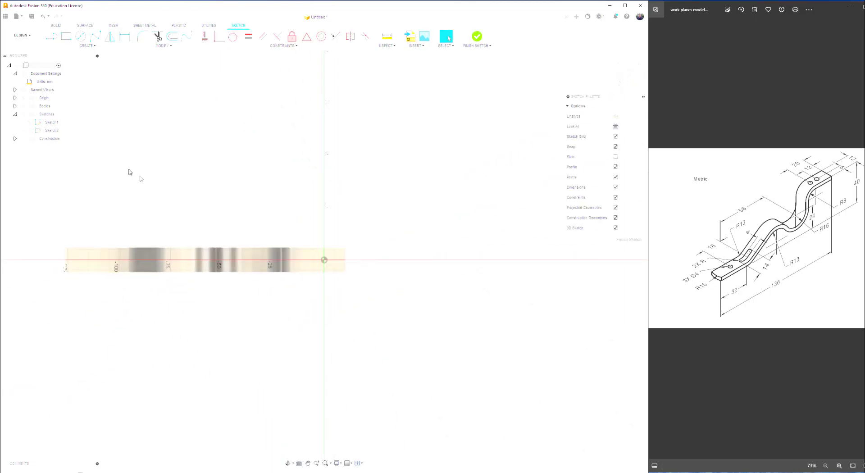
{"action": "scroll", "coordinate": [115, 254], "scroll_direction": "up", "scroll_amount": 4}
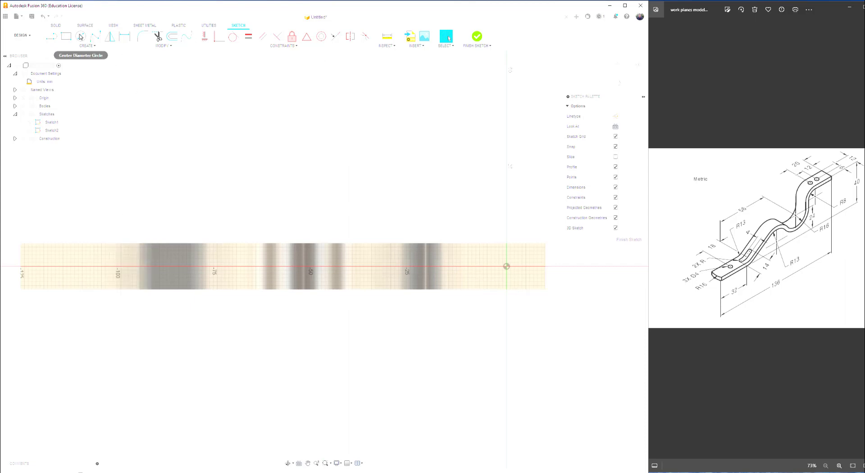
{"action": "left_click", "coordinate": [65, 37]}
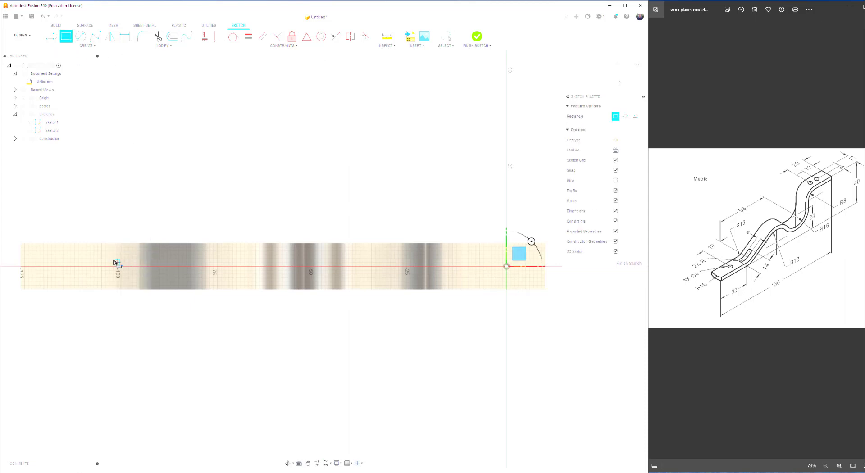
{"action": "left_click", "coordinate": [113, 263]}
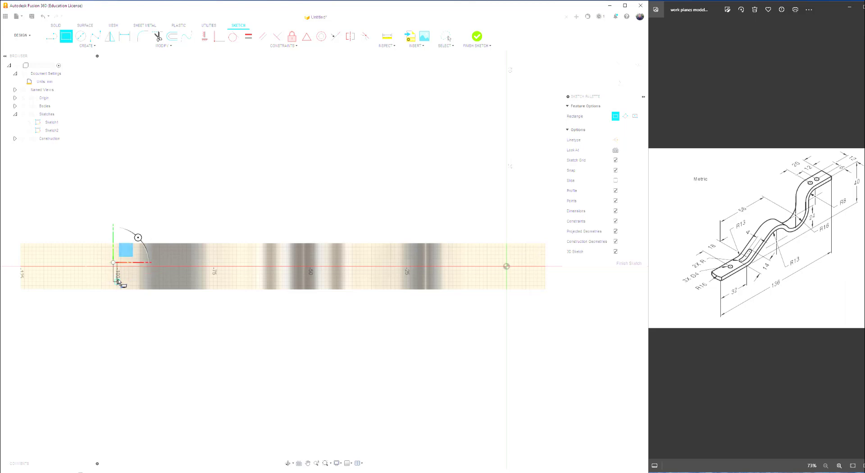
{"action": "left_click", "coordinate": [167, 273]}
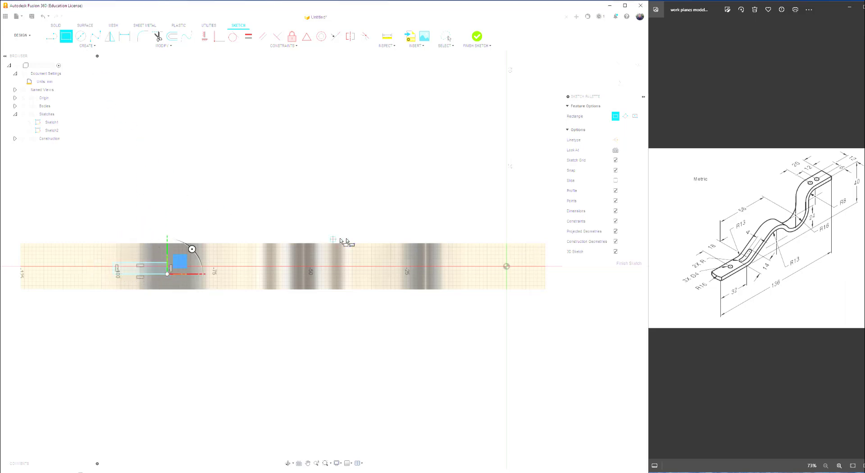
Add a centre-diameter circle for the hole near the right end and finish the sketch
{"action": "left_click", "coordinate": [81, 37]}
{"action": "left_click", "coordinate": [460, 267]}
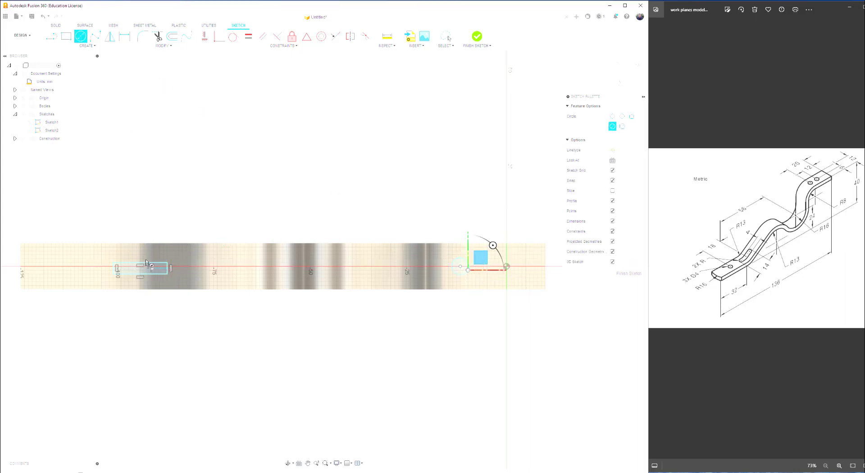
{"action": "right_click", "coordinate": [167, 185]}
{"action": "left_click", "coordinate": [188, 185]}
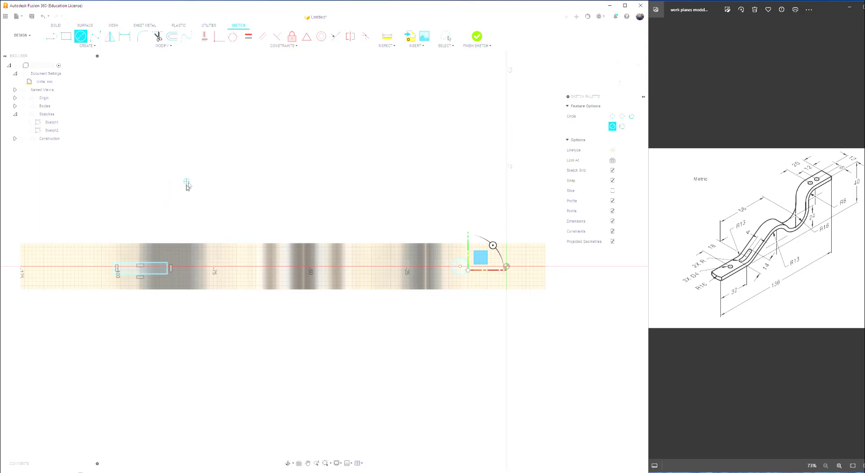
{"action": "left_click", "coordinate": [155, 262]}
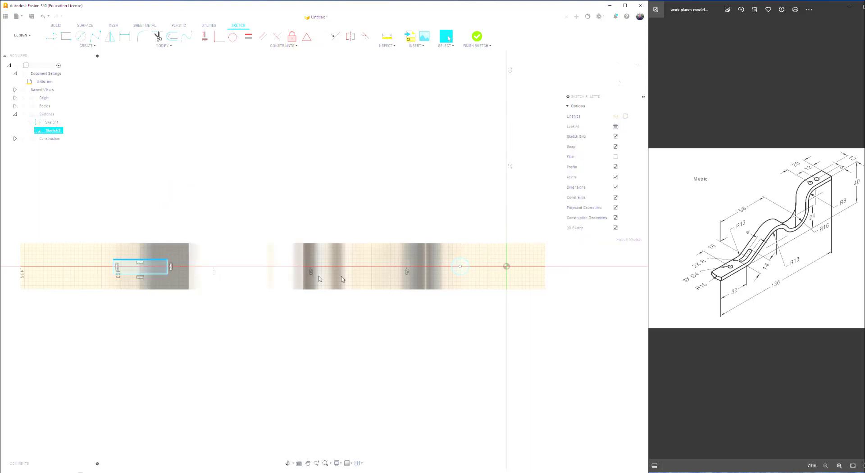
{"action": "left_click", "coordinate": [479, 37]}
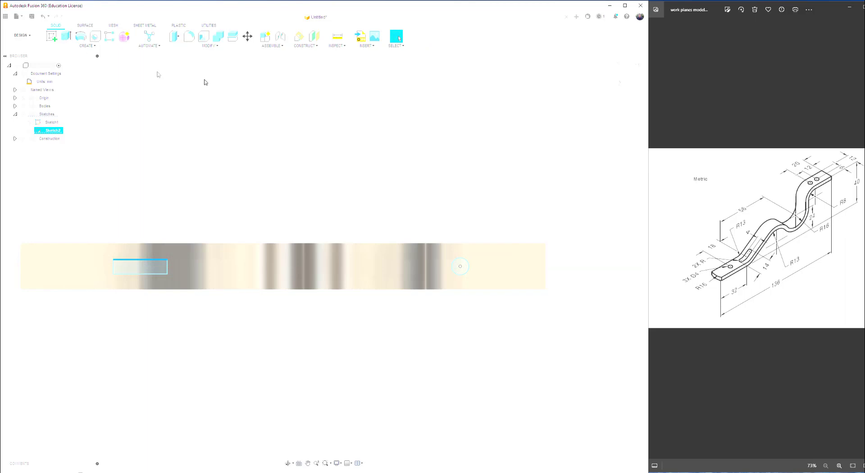
Extrude the rectangle and circle profiles downward as a cut through the bracket's ends
{"action": "left_click", "coordinate": [611, 58]}
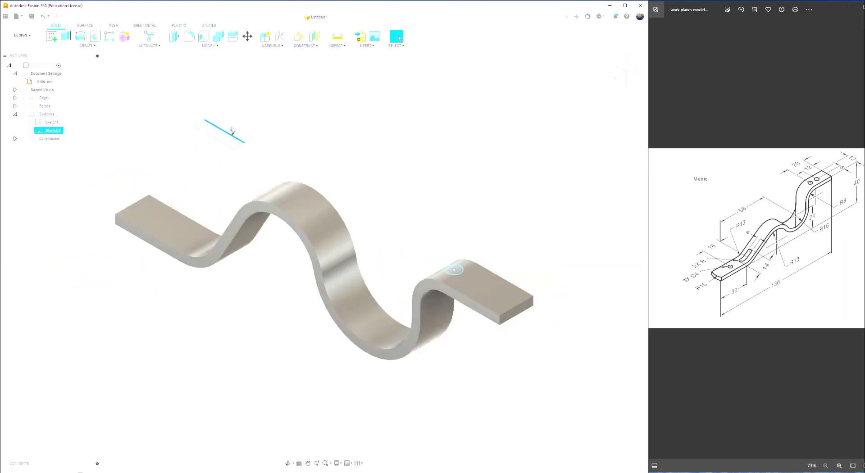
{"action": "left_click", "coordinate": [66, 38]}
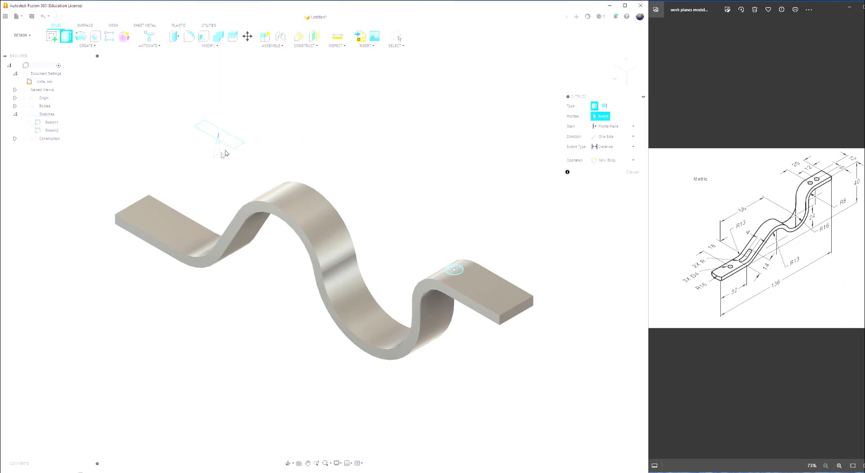
{"action": "left_click", "coordinate": [225, 136]}
{"action": "left_click_drag", "start_coordinate": [217, 131], "coordinate": [194, 301]}
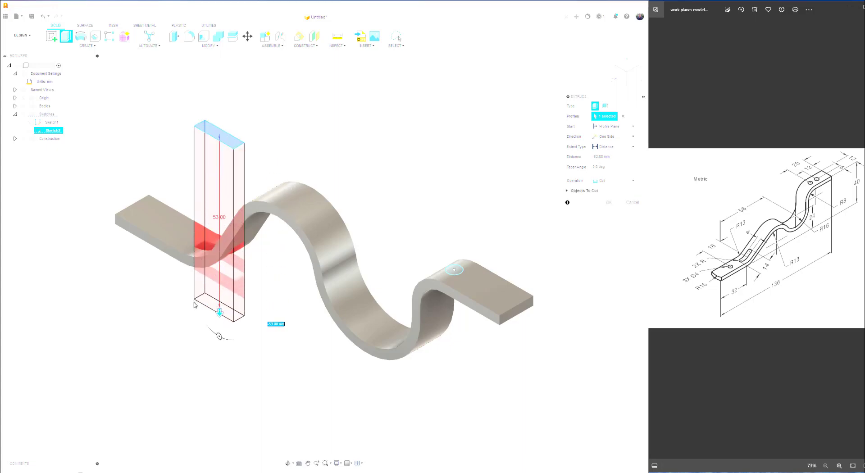
{"action": "left_click", "coordinate": [455, 271]}
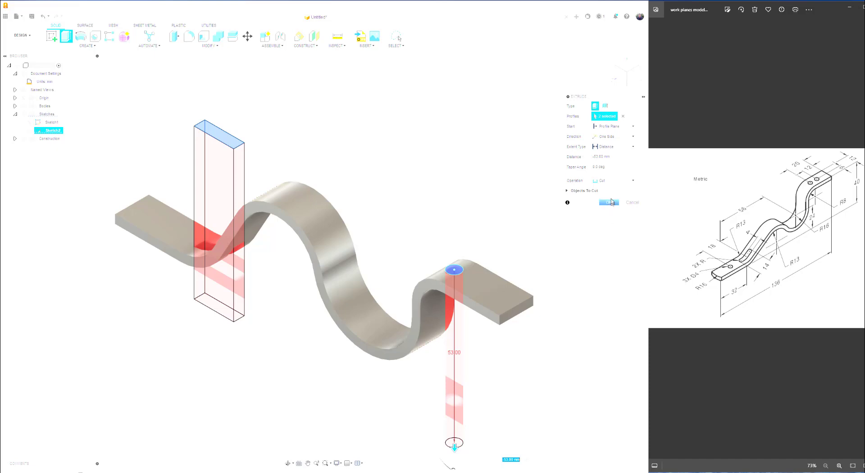
{"action": "left_click", "coordinate": [610, 204]}
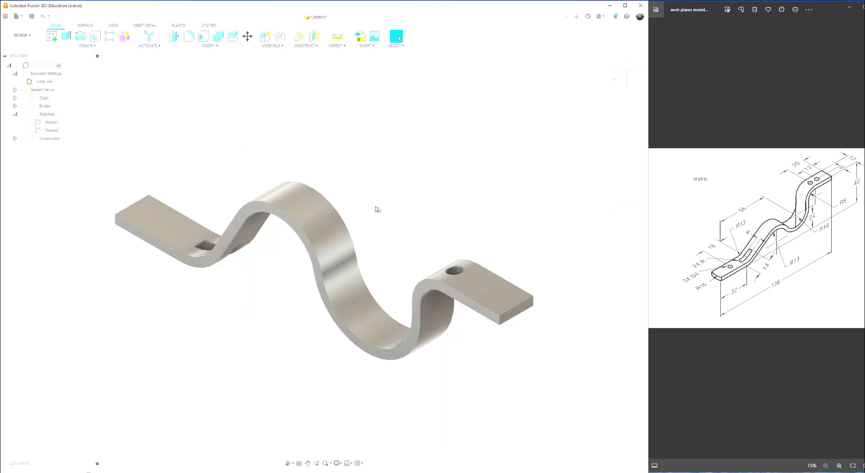
{"action": "middle_click_drag", "start_coordinate": [357, 216], "coordinate": [396, 226], "text": "shift"}
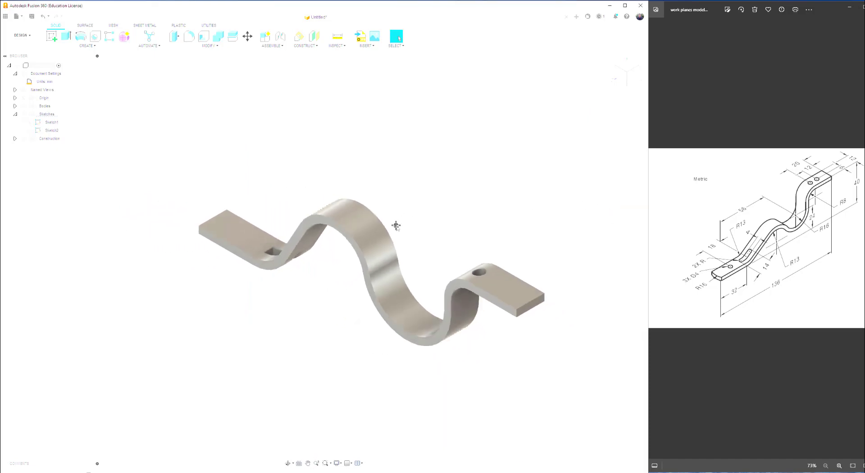
{"action": "left_click", "coordinate": [616, 68]}
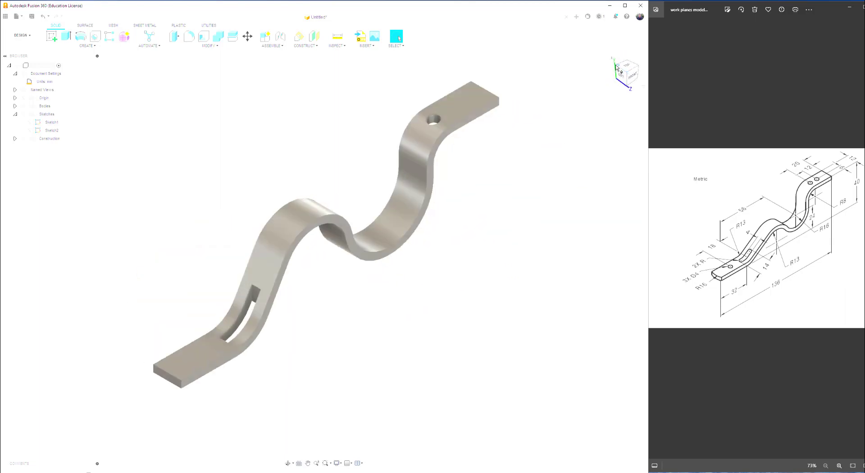